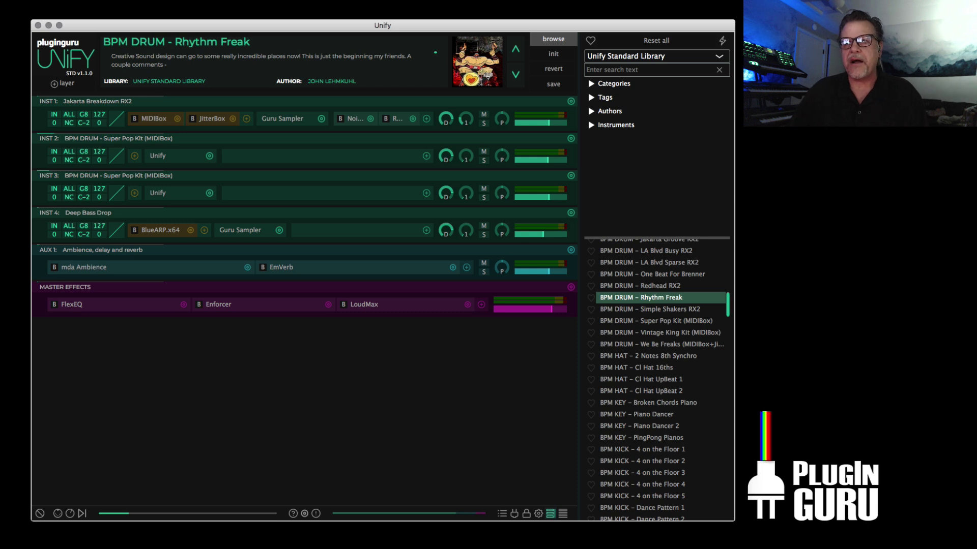
# - Load the BELL – Kalimba #5 Dry patch from the preset browser
pyautogui.scroll(-3, 650, 399)
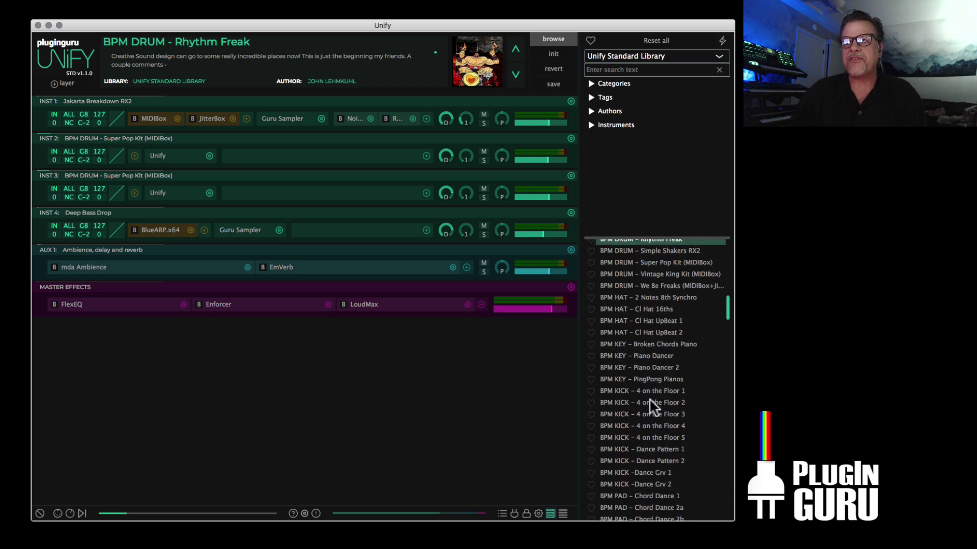
pyautogui.scroll(8, 649, 305)
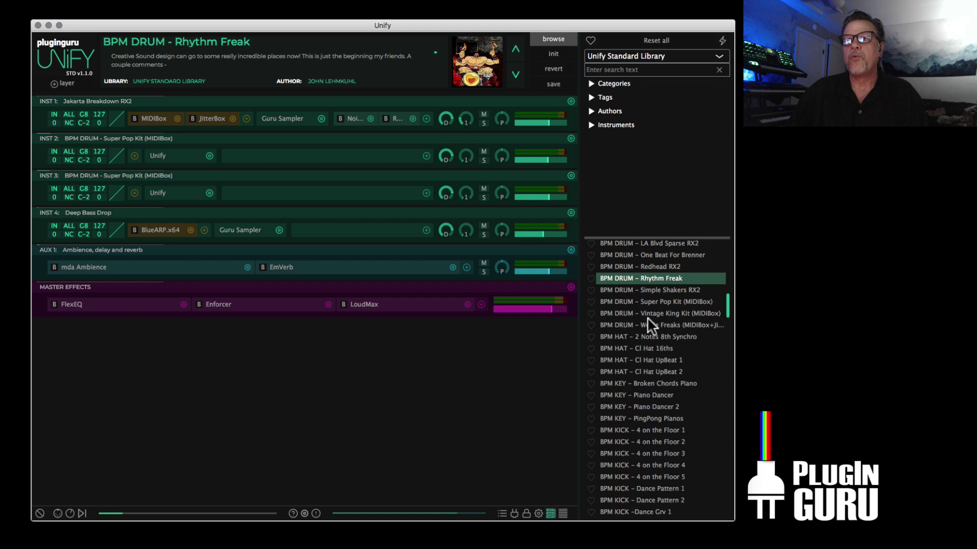
pyautogui.scroll(8, 645, 320)
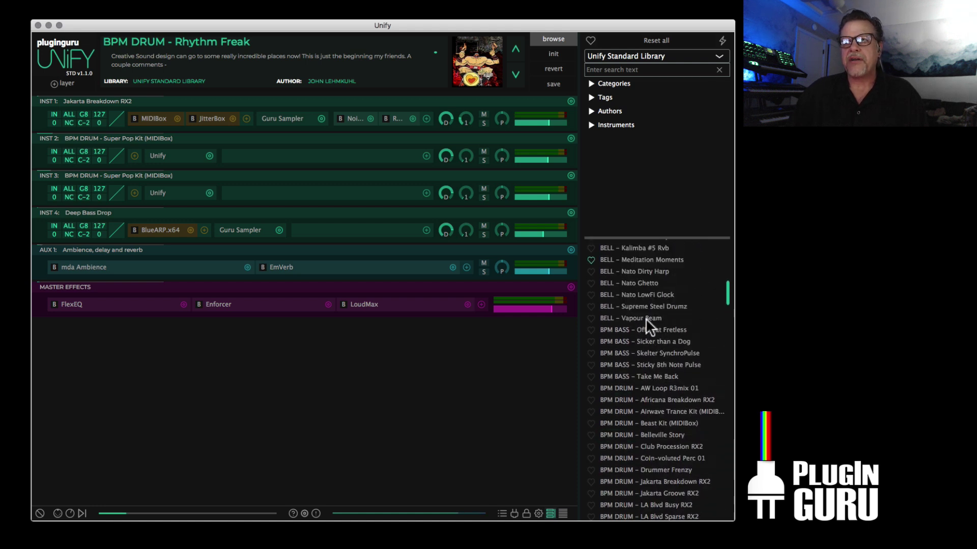
pyautogui.scroll(2, 634, 297)
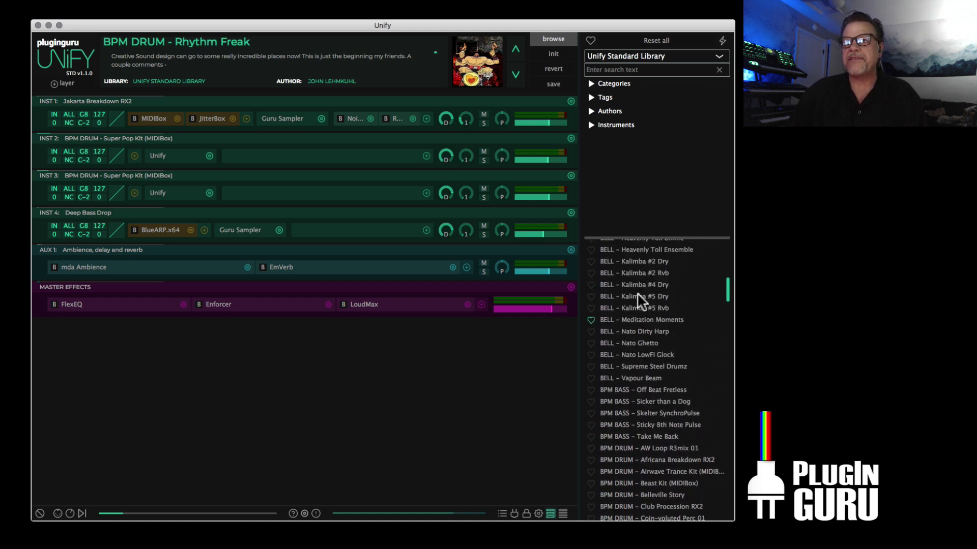
pyautogui.click(636, 296)
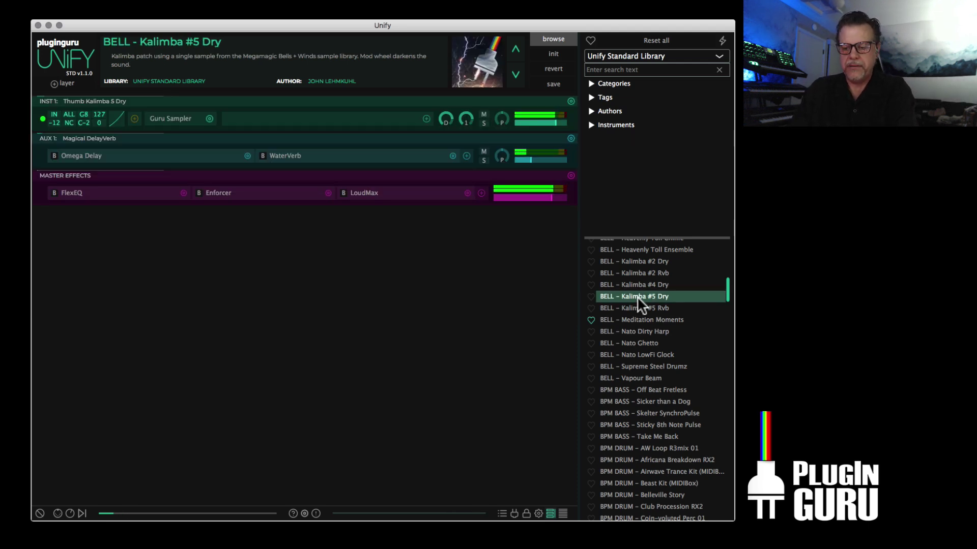
# - Add a second instrument layer and swap its Sine Wave Synth for FM8 from Favorite Instruments
pyautogui.click(65, 83)
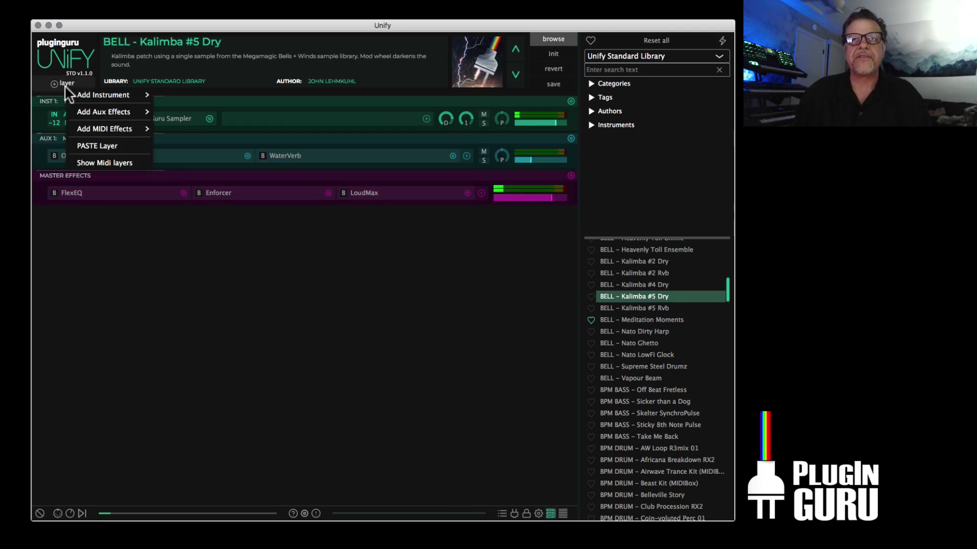
pyautogui.moveTo(117, 96)
pyautogui.click(184, 96)
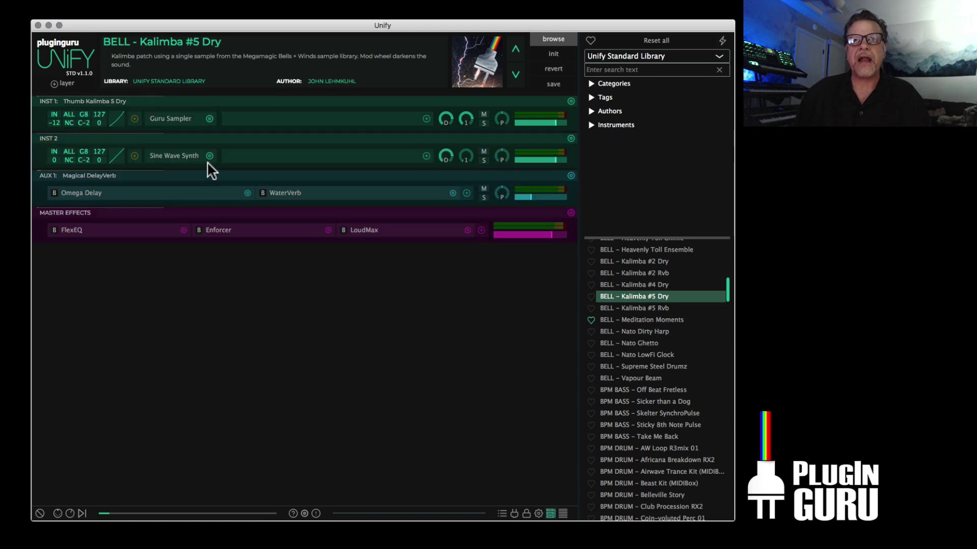
pyautogui.click(209, 155)
pyautogui.moveTo(237, 217)
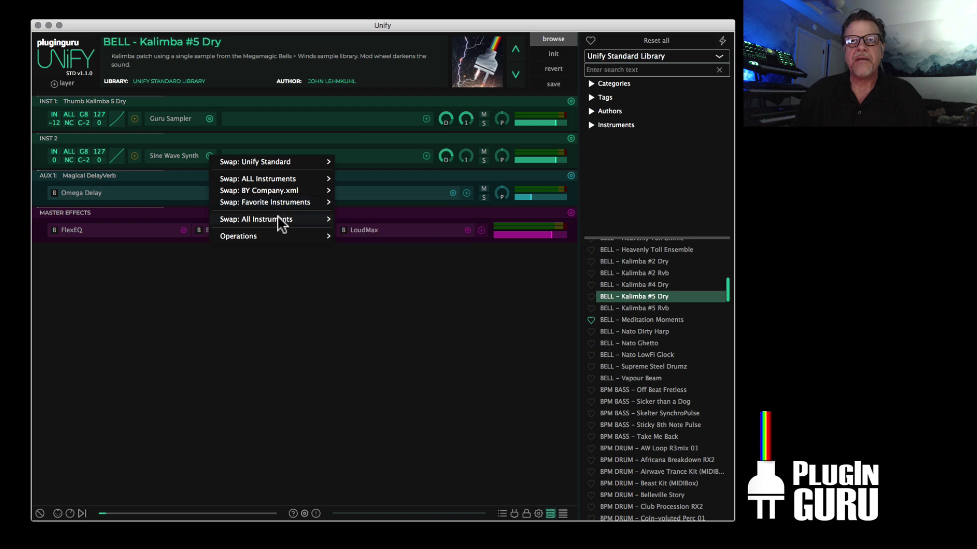
pyautogui.moveTo(292, 198)
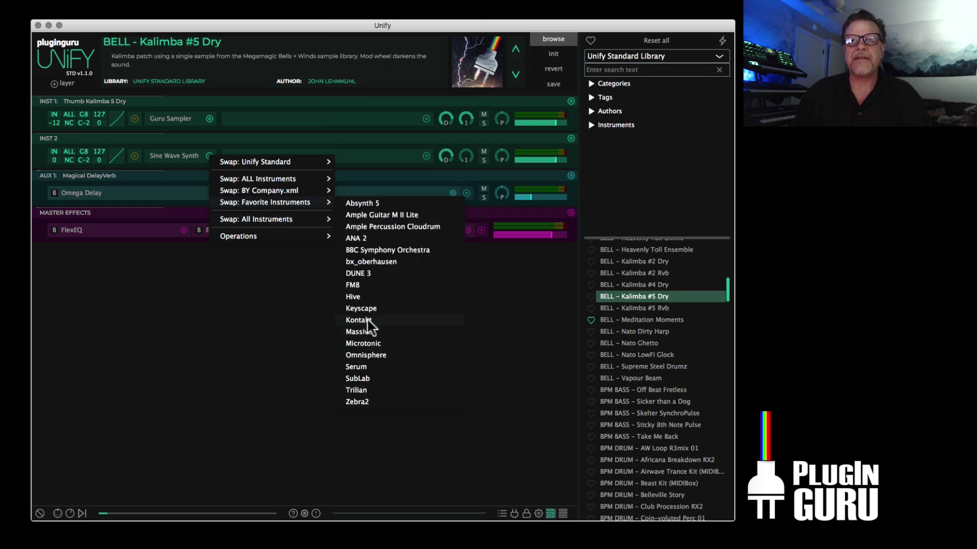
pyautogui.click(368, 283)
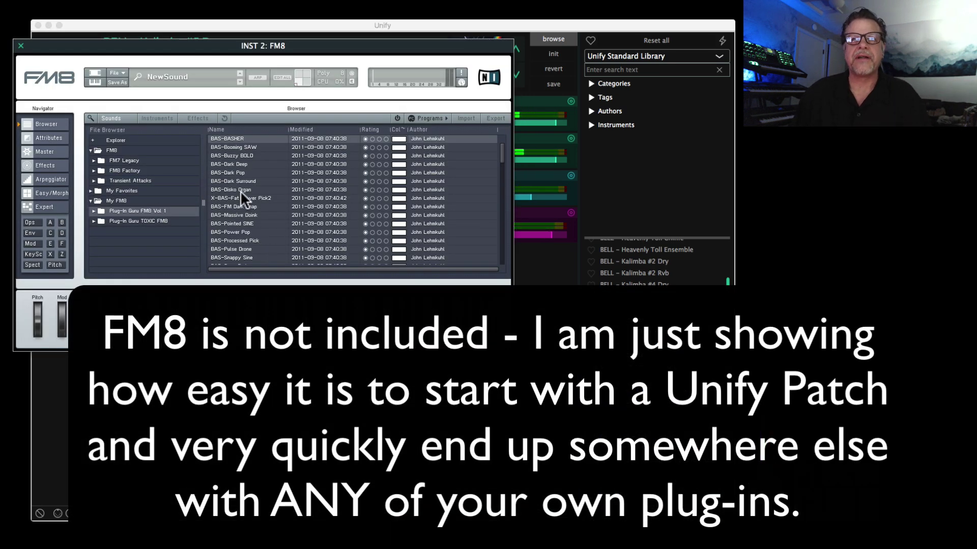
# - Give INST 2 the FM8 PAD-Growing Saws sound, transposed +12 semitones, starting at C3
pyautogui.scroll(-10, 239, 228)
pyautogui.scroll(-10, 235, 224)
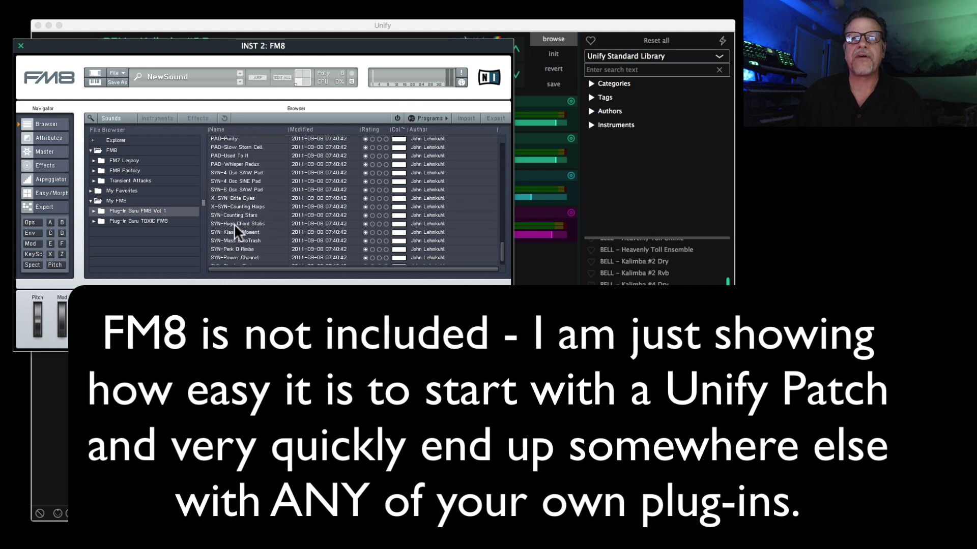
pyautogui.click(229, 182)
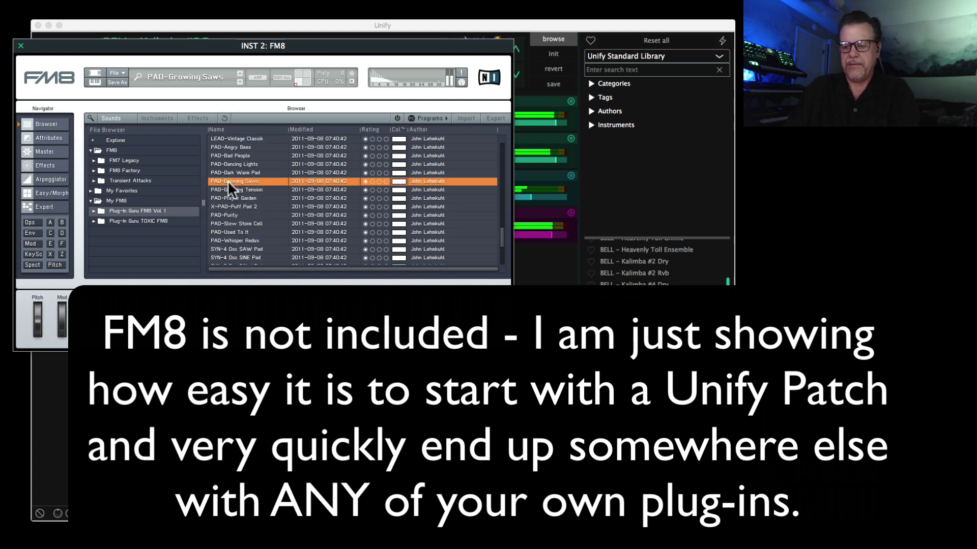
pyautogui.press('super+w')
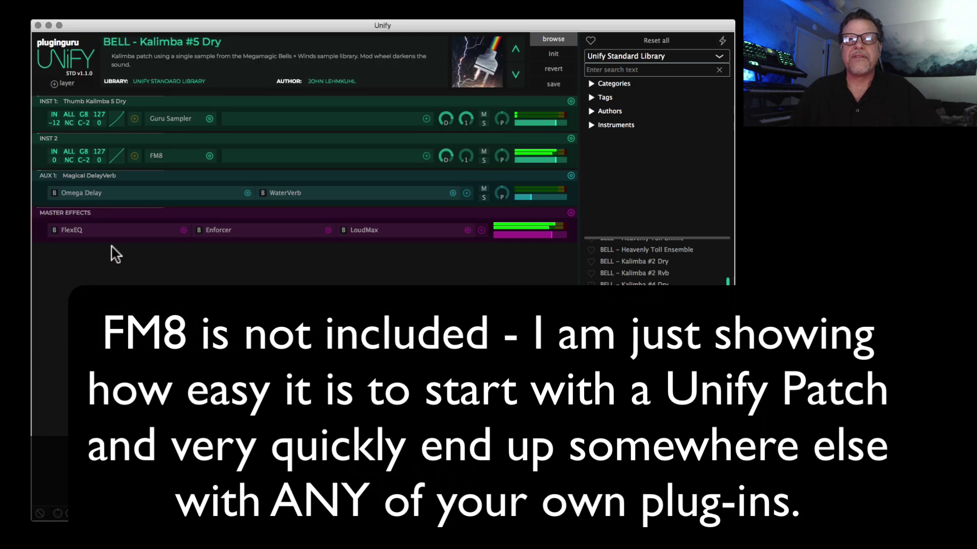
pyautogui.moveTo(54, 158); pyautogui.dragTo(54, 144)
pyautogui.doubleClick(80, 158)
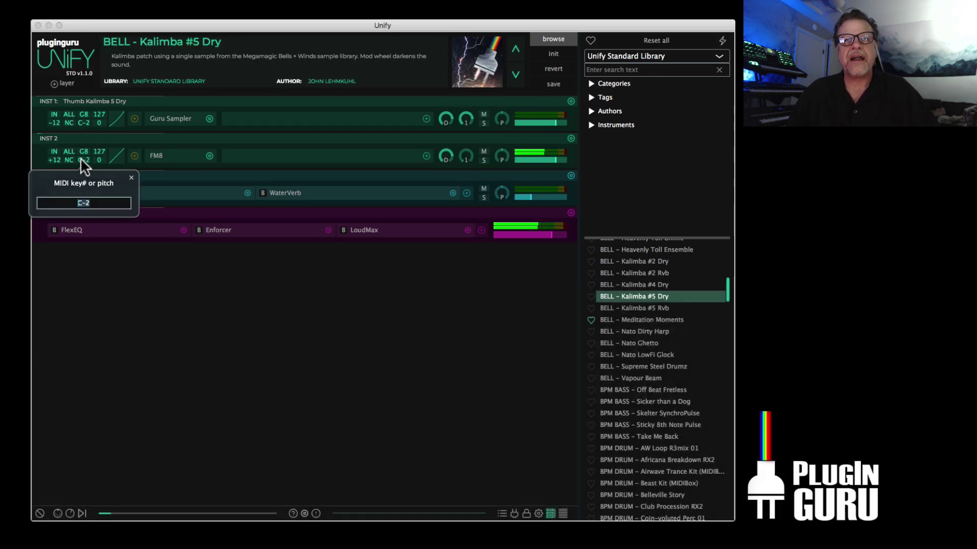
pyautogui.click(132, 177)
# - Duplicate it as INST 3 topping out at B2, with BAS-Dark Deep and transpose 0
pyautogui.rightClick(567, 138)
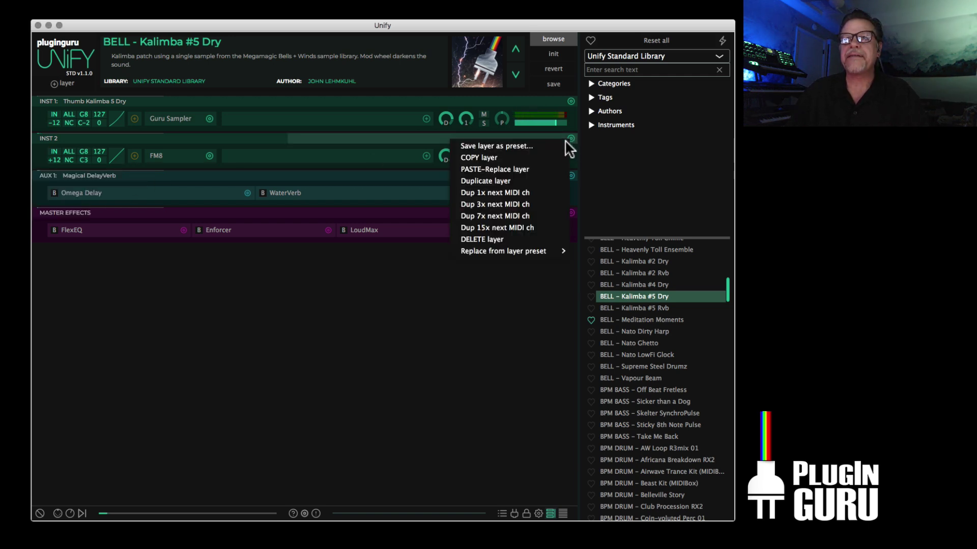
pyautogui.click(486, 181)
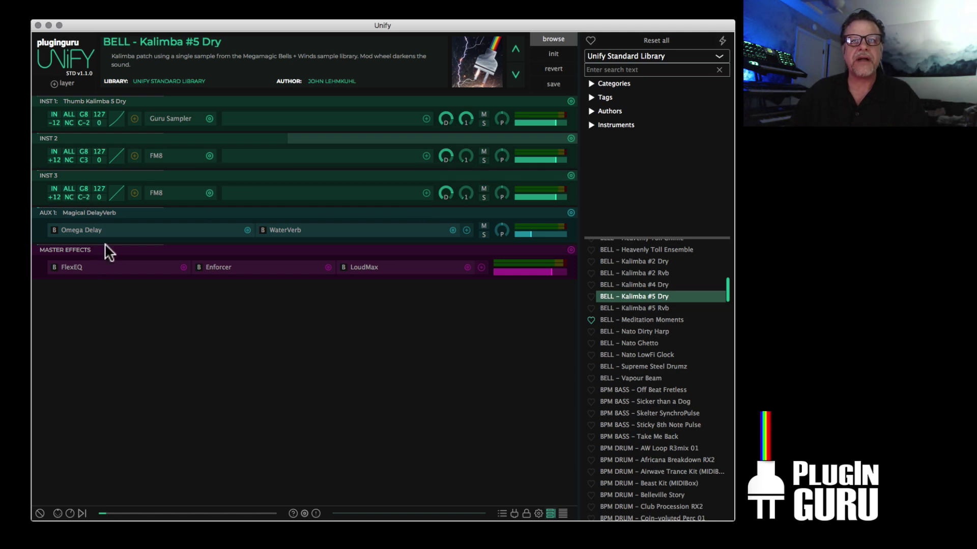
pyautogui.doubleClick(84, 190)
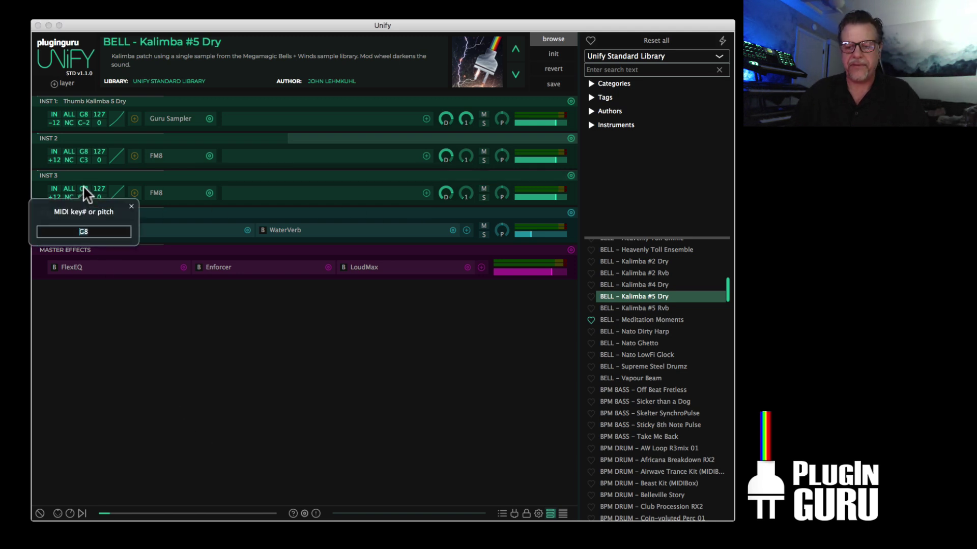
pyautogui.write('B2')
pyautogui.click(130, 206)
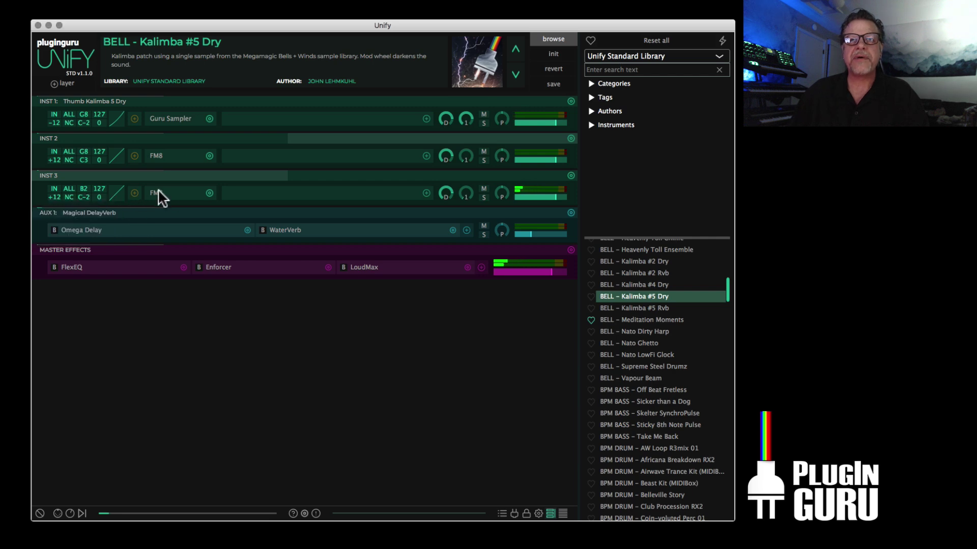
pyautogui.click(157, 192)
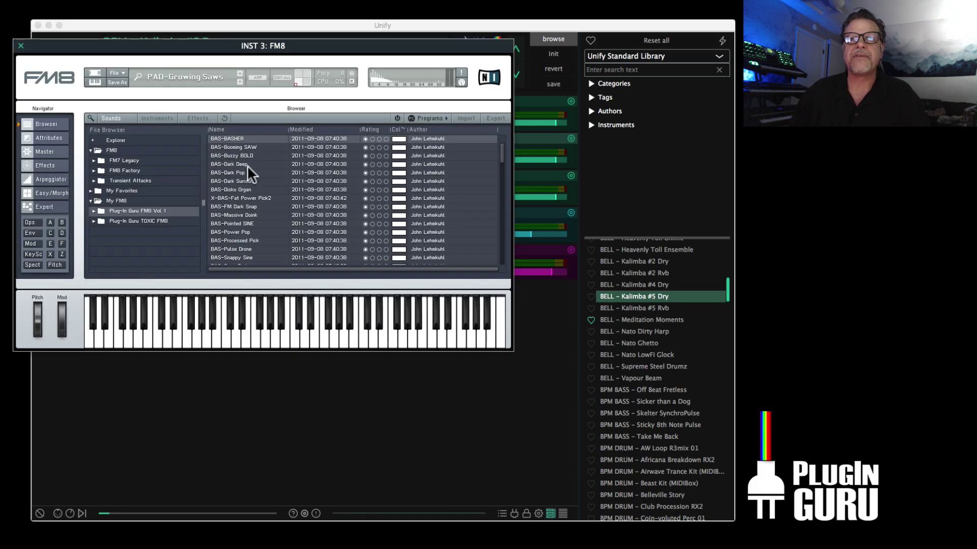
pyautogui.click(237, 162)
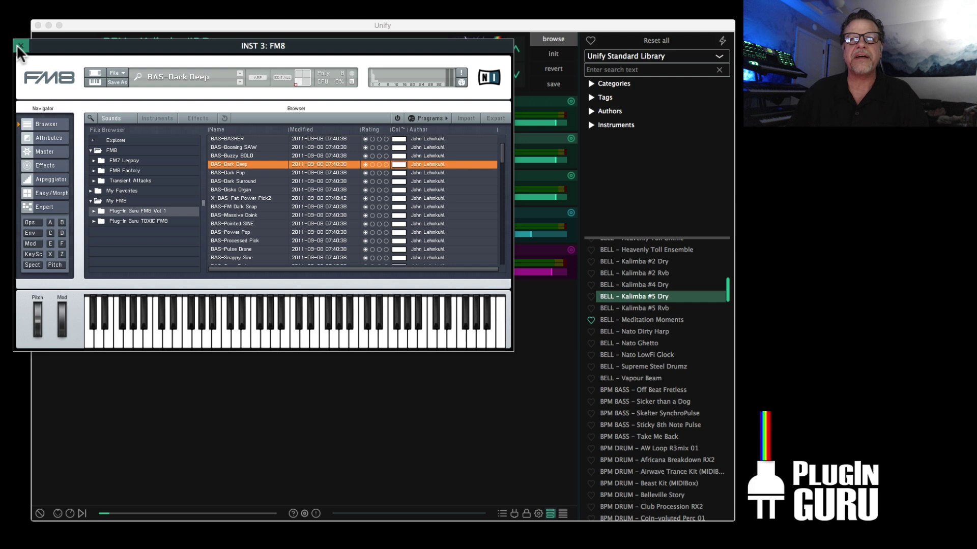
pyautogui.click(21, 45)
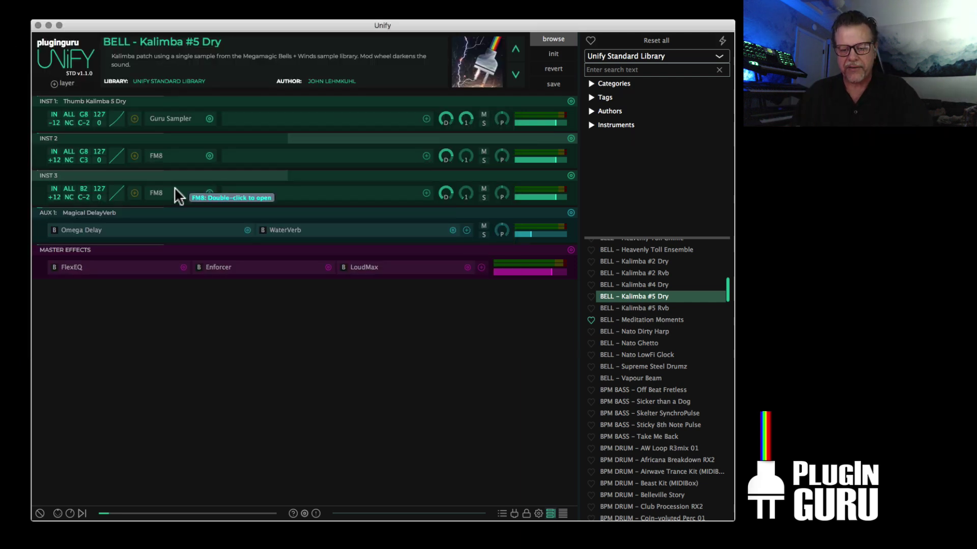
pyautogui.keyDown('alt'); pyautogui.click(55, 197); pyautogui.keyUp('alt')
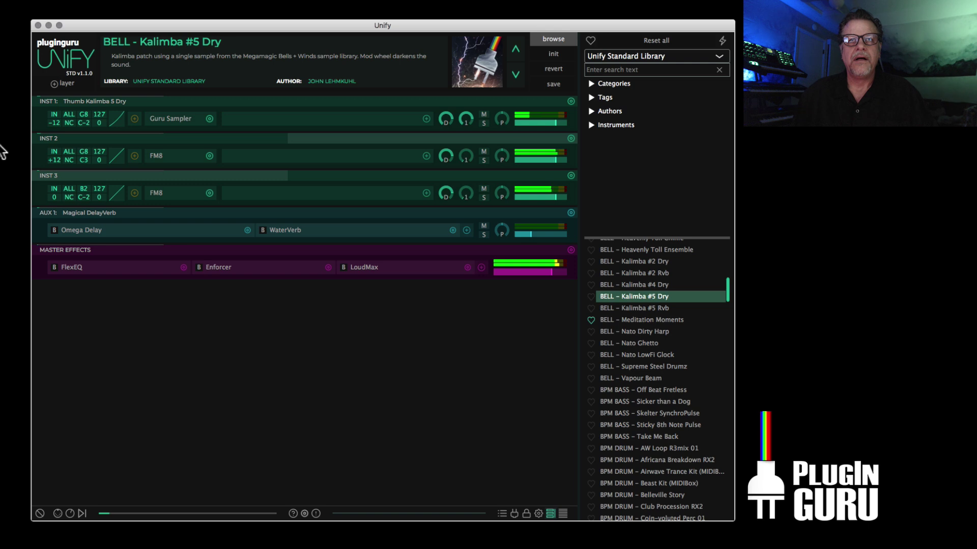
# - Audition the Hale Bopp and Happy Life Dance patches from the browser
pyautogui.press('alt')
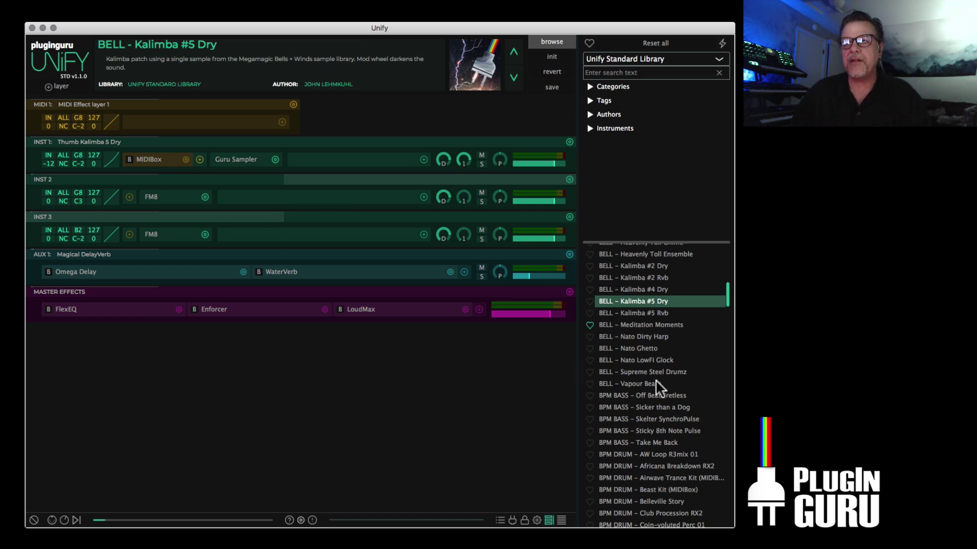
pyautogui.scroll(-15, 646, 384)
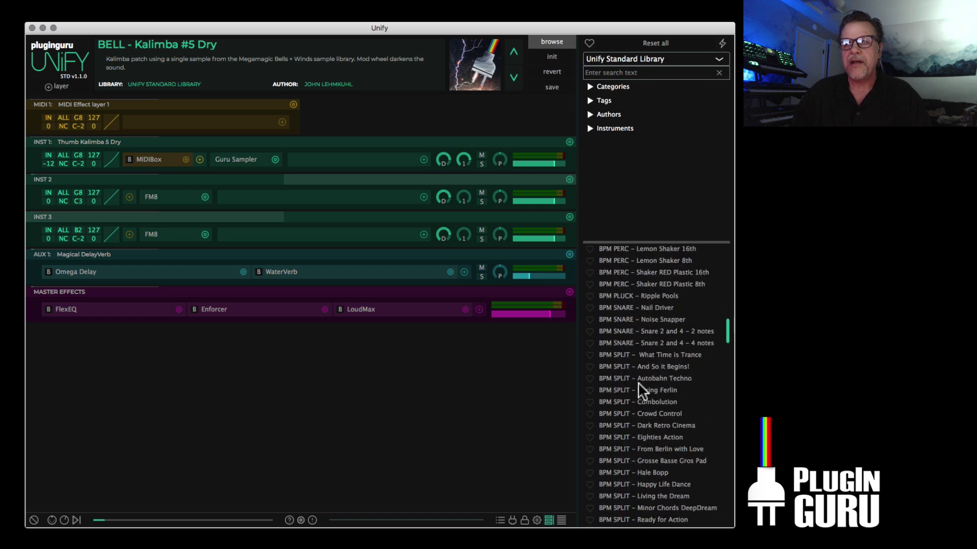
pyautogui.scroll(-4, 638, 382)
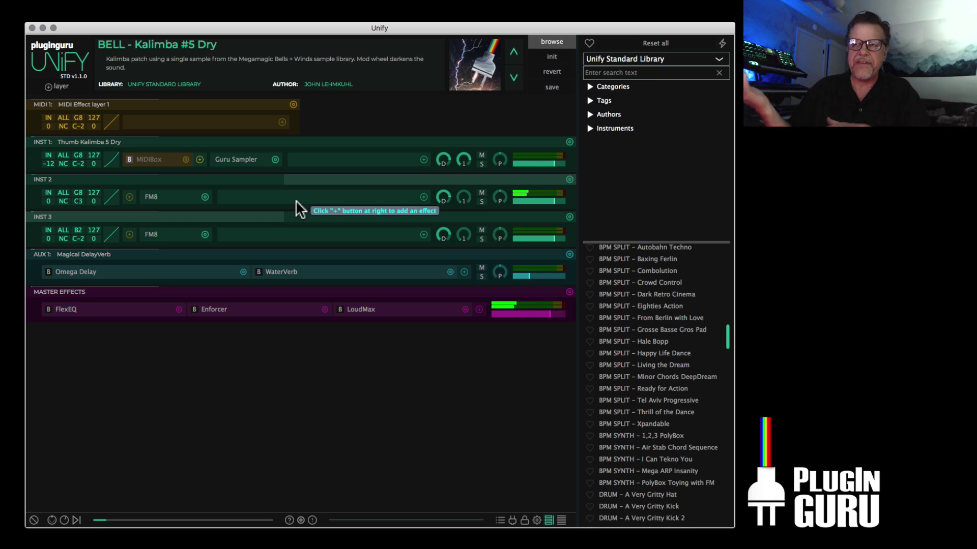
pyautogui.click(647, 339)
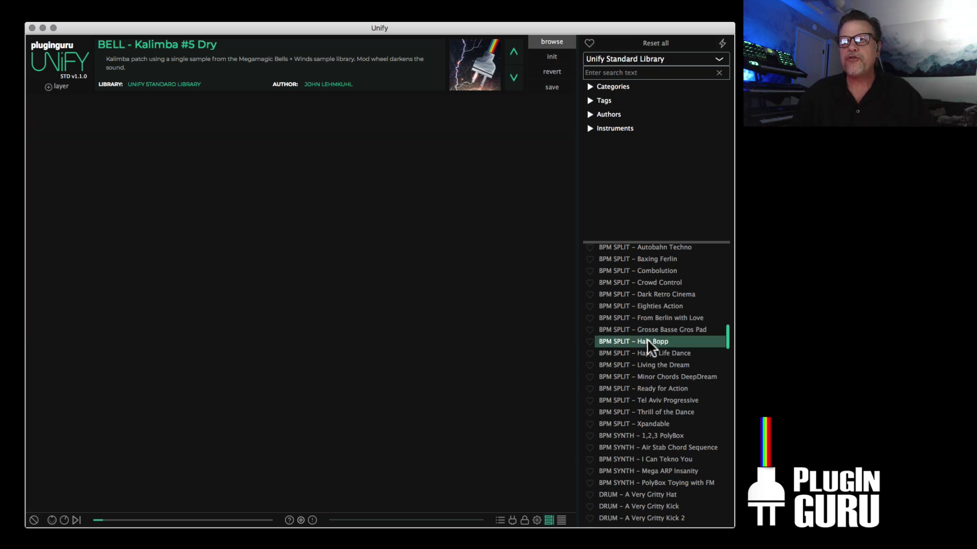
pyautogui.press('Down')
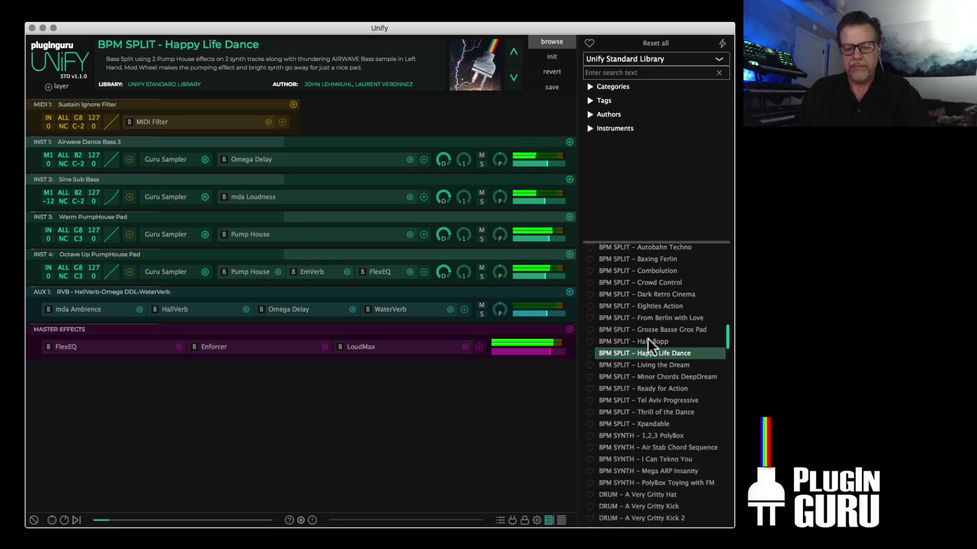
# - Scroll back up the list and load BPM DRUM – Rhythm Freak
pyautogui.scroll(-5, 636, 420)
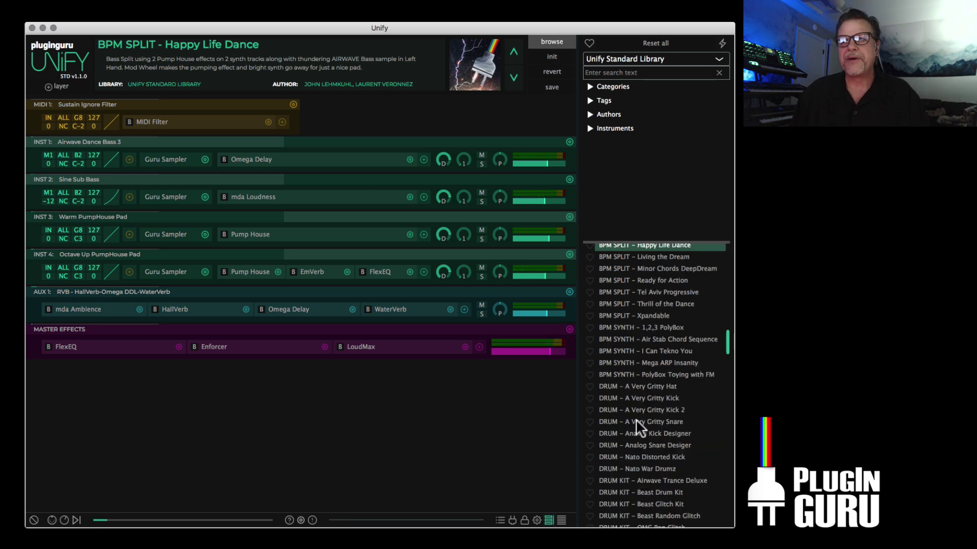
pyautogui.scroll(8, 636, 419)
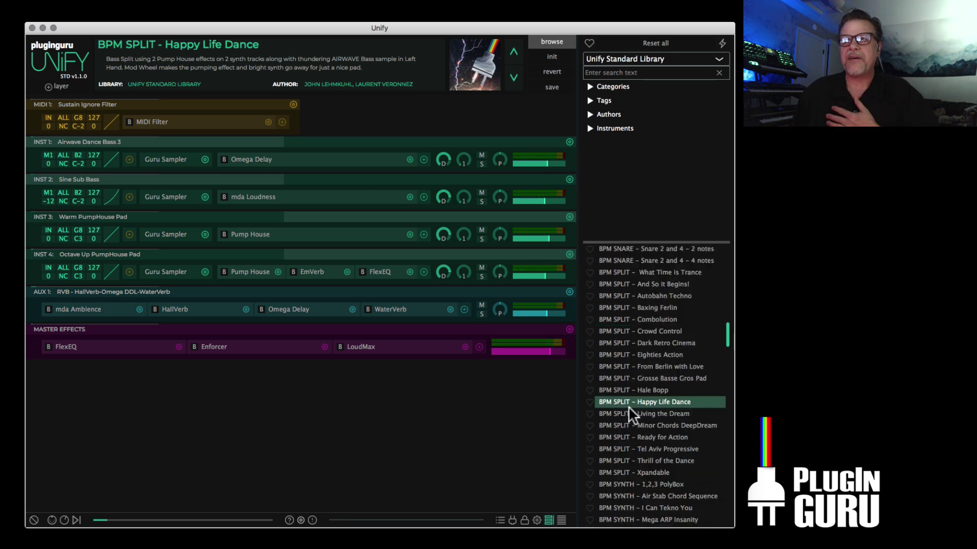
pyautogui.scroll(3, 628, 407)
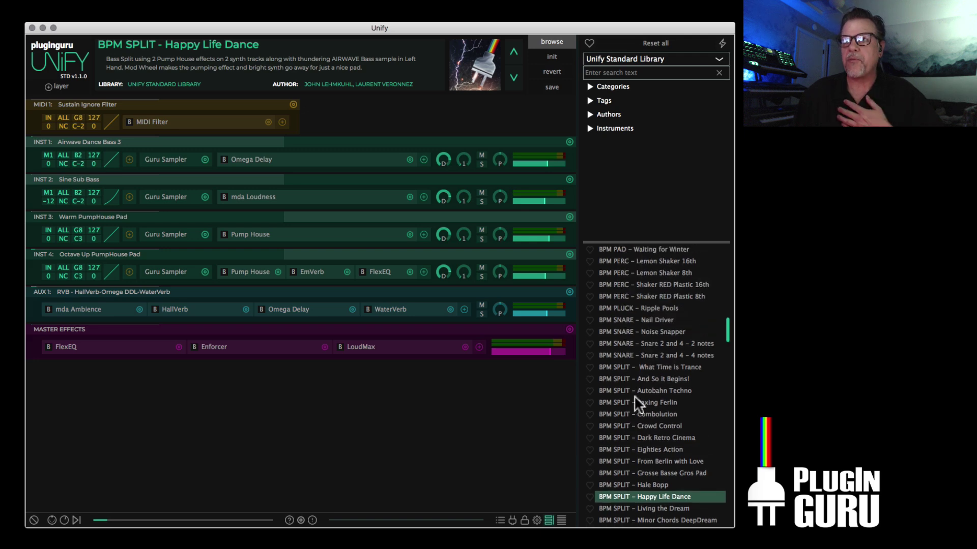
pyautogui.scroll(10, 634, 358)
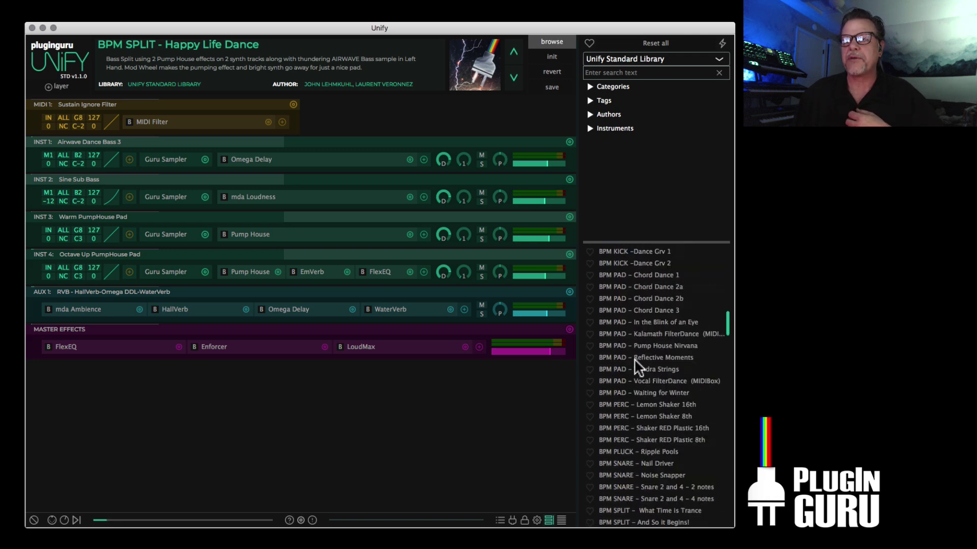
pyautogui.scroll(10, 634, 358)
pyautogui.click(651, 347)
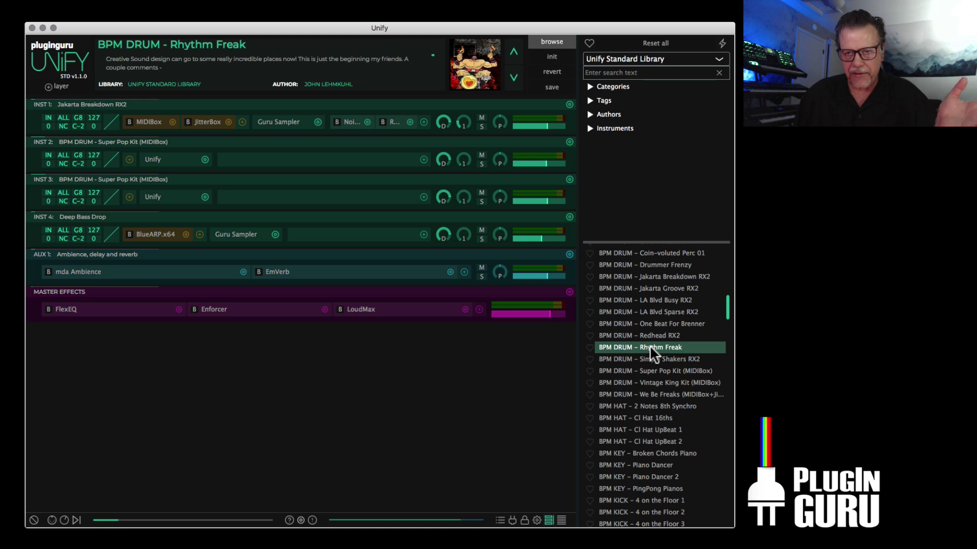
# - Show the macro knobs, raise Reverb Amount (CC1) near maximum and adjust AMP Decay (CC4)
pyautogui.click(64, 520)
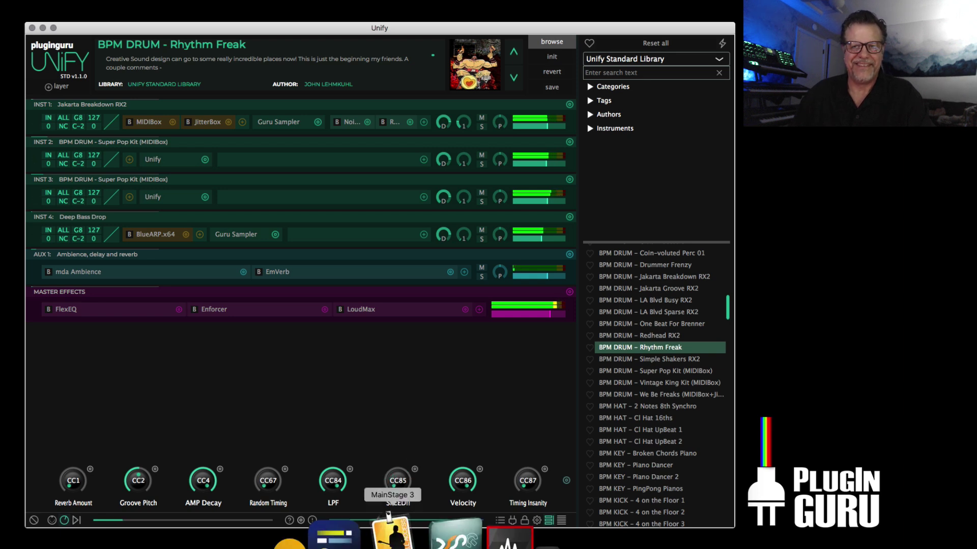
pyautogui.moveTo(69, 473); pyautogui.dragTo(86, 381)
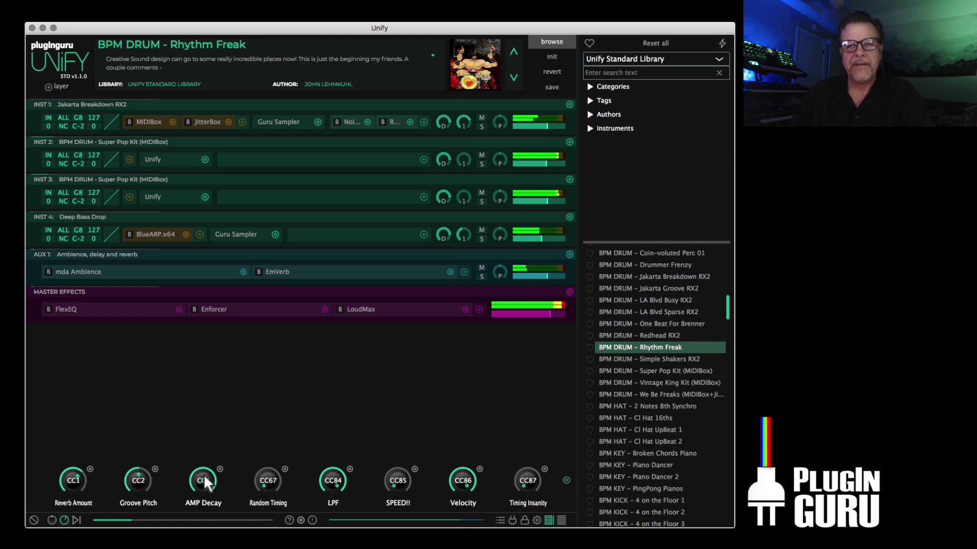
pyautogui.moveTo(206, 485); pyautogui.dragTo(203, 534)
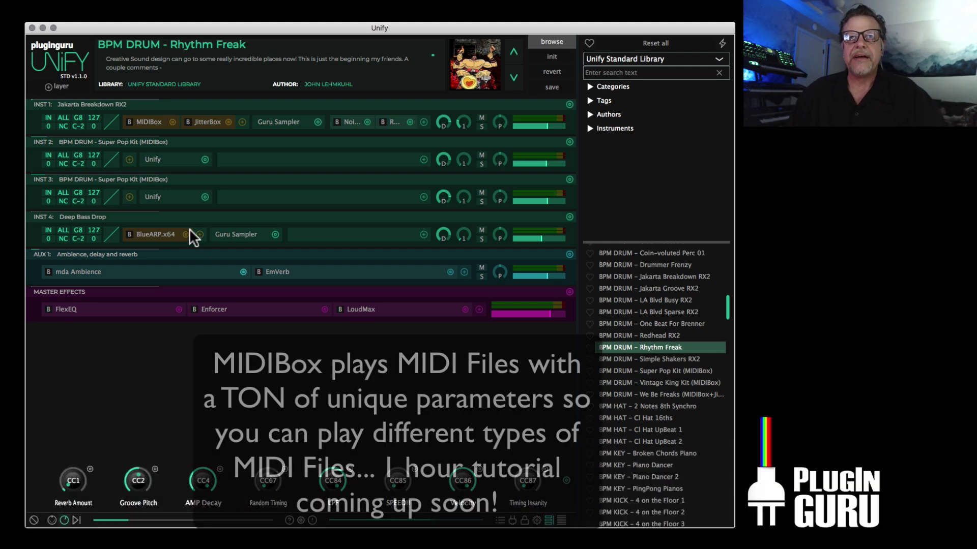
pyautogui.click(136, 127)
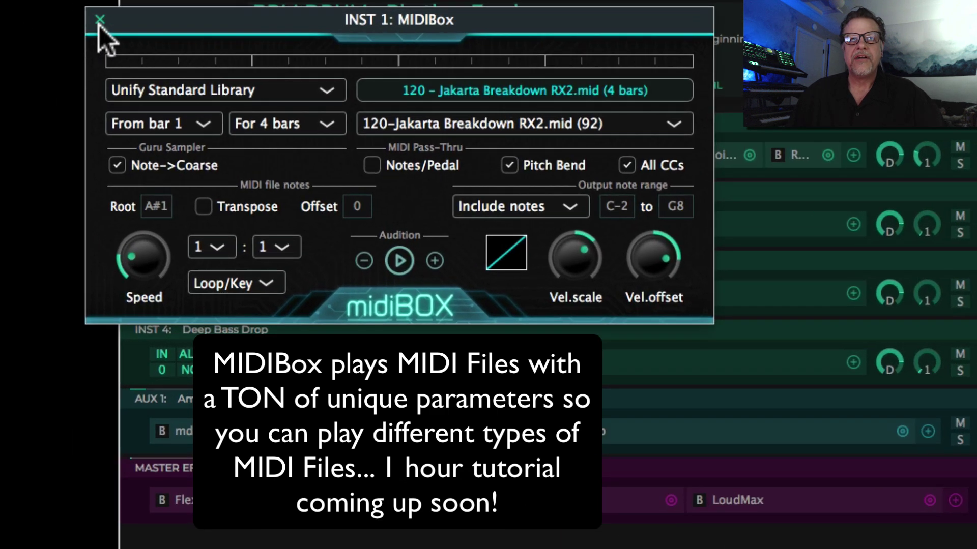
pyautogui.click(14, 48)
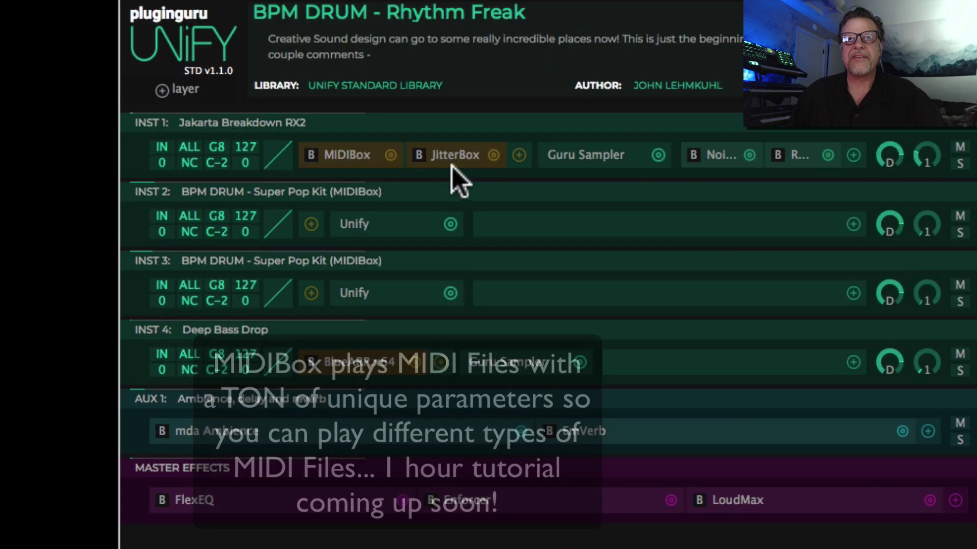
pyautogui.click(434, 153)
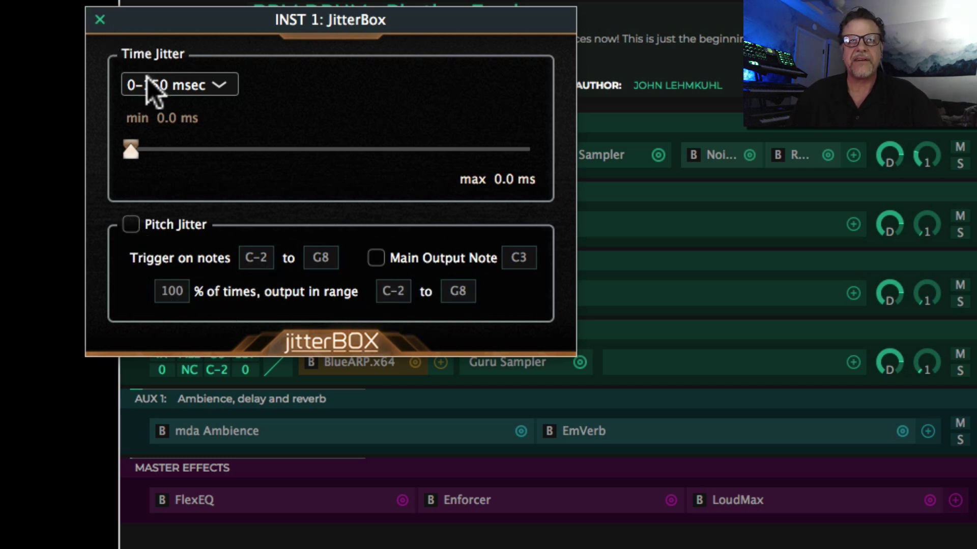
pyautogui.click(100, 20)
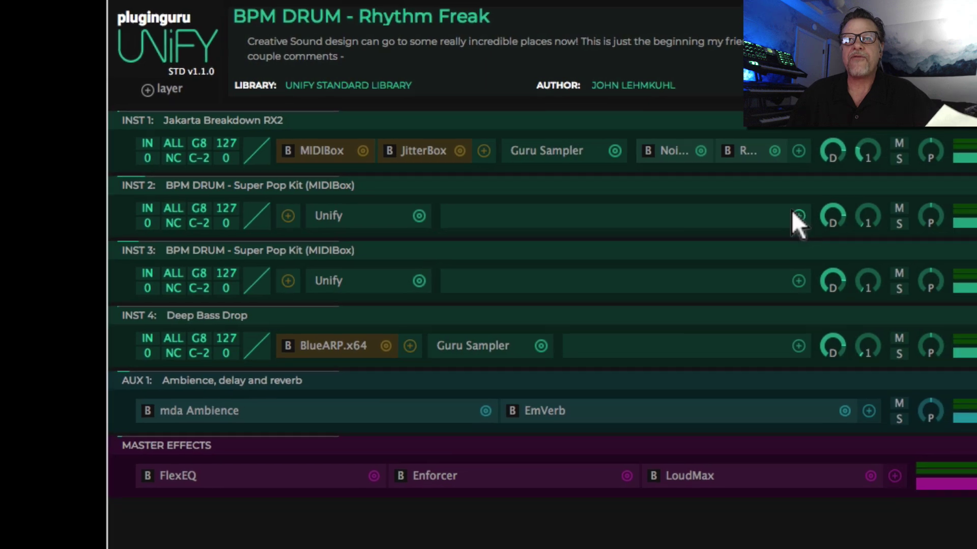
# - Add the Dragonfly ER reverb to INST 2's effects from Unify Standard > Reverb
pyautogui.click(797, 215)
pyautogui.moveTo(677, 225)
pyautogui.moveTo(831, 330)
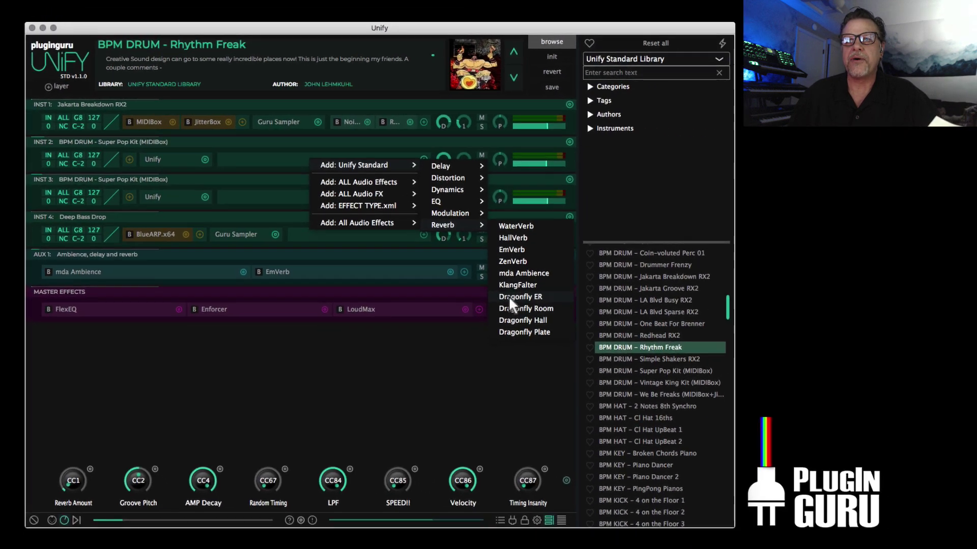
pyautogui.click(661, 348)
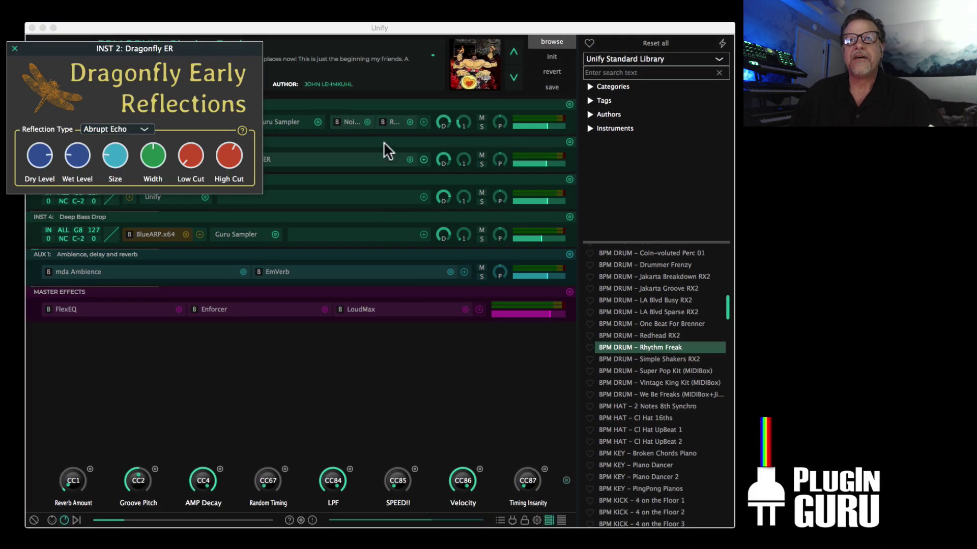
# - Add Dragonfly Hall after it and move both reverb editors off the layers
pyautogui.click(423, 159)
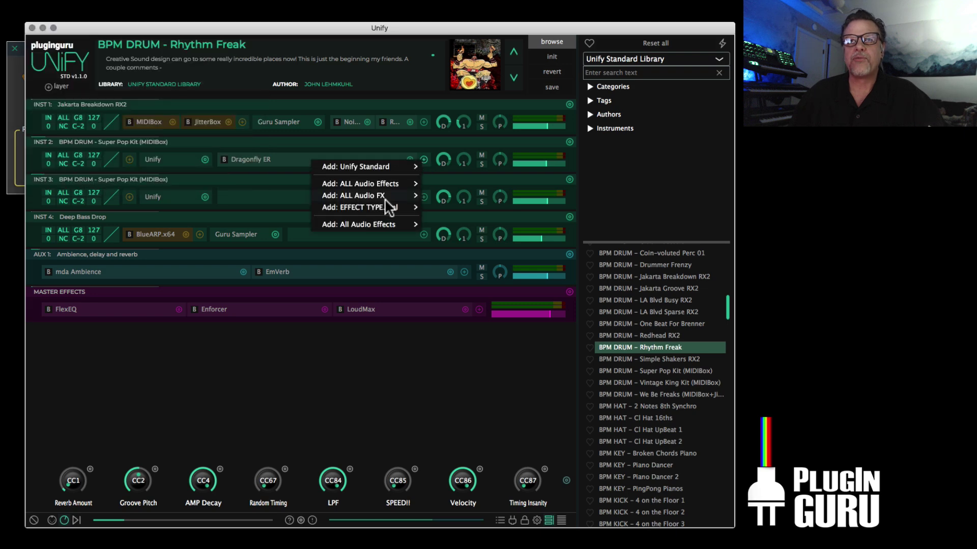
pyautogui.moveTo(368, 160)
pyautogui.moveTo(451, 225)
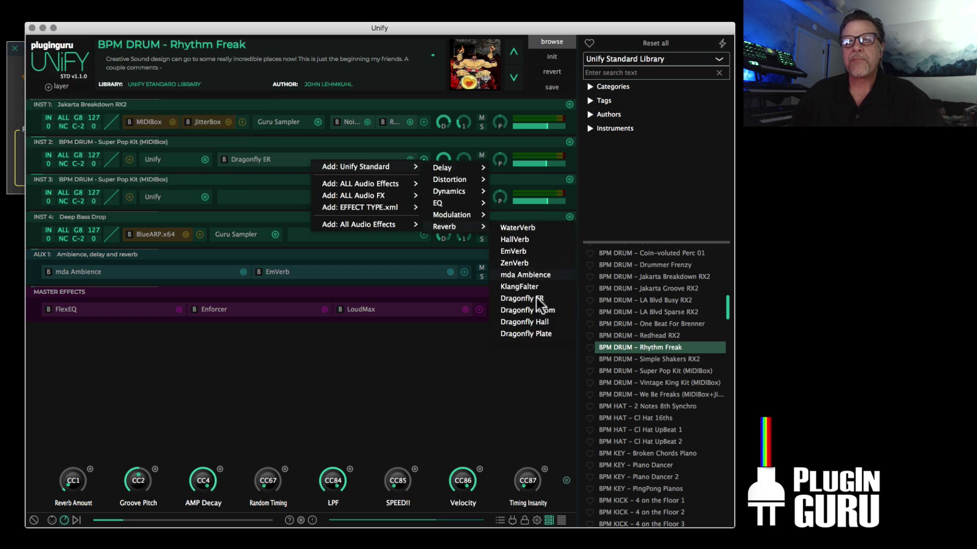
pyautogui.click(529, 322)
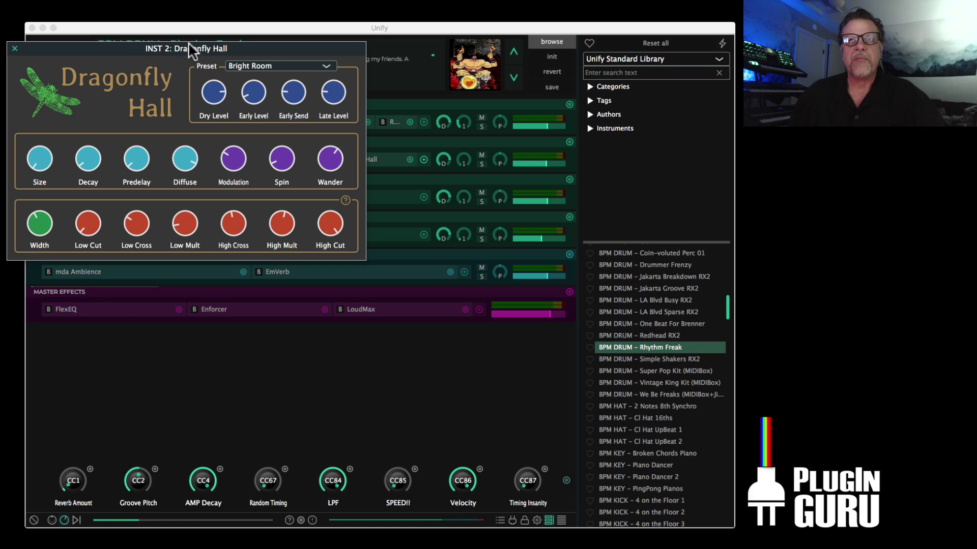
pyautogui.moveTo(189, 45); pyautogui.dragTo(517, 29)
pyautogui.click(20, 74)
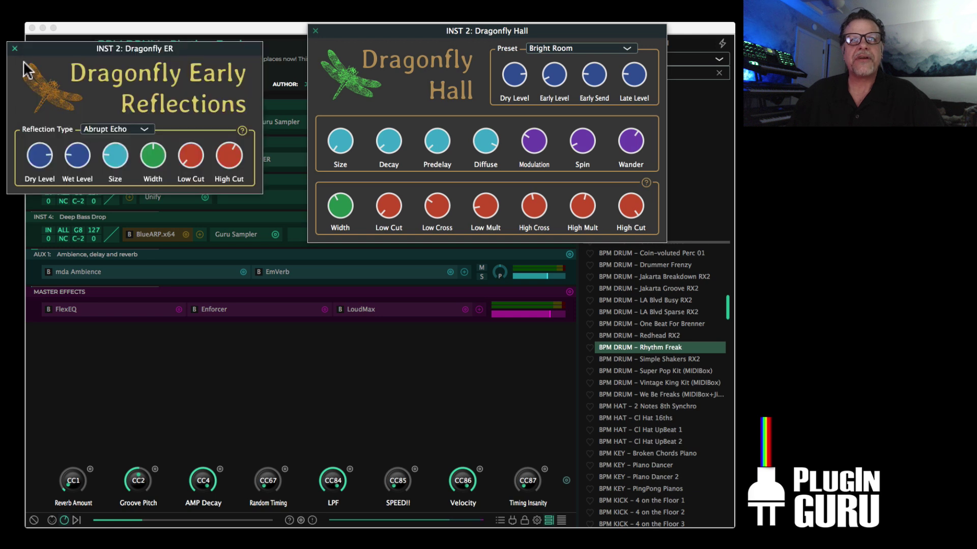
pyautogui.moveTo(54, 47); pyautogui.dragTo(83, 29)
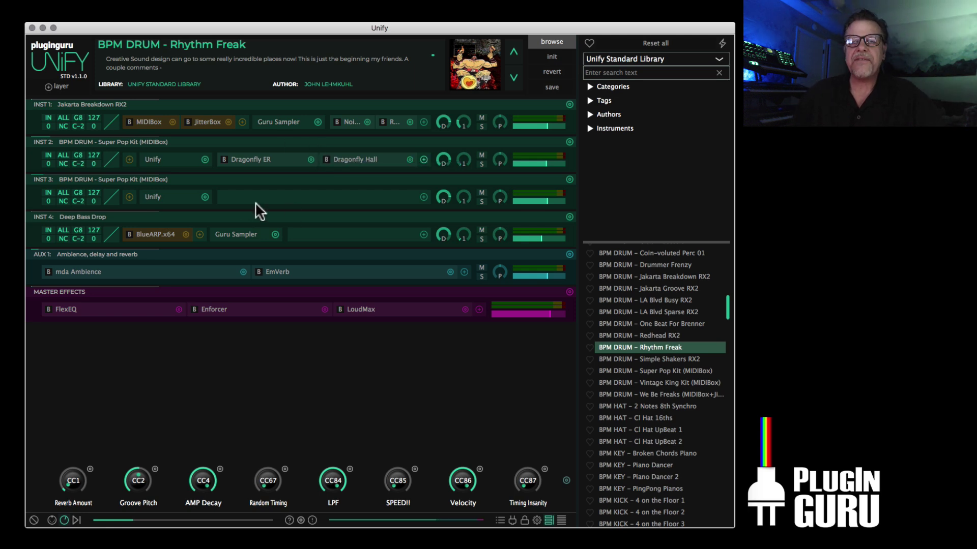
# - Swap INST 3's instrument for SoundFont Player, then close its editor and the MIDIBox editor
pyautogui.rightClick(203, 196)
pyautogui.moveTo(239, 202)
pyautogui.moveTo(362, 203)
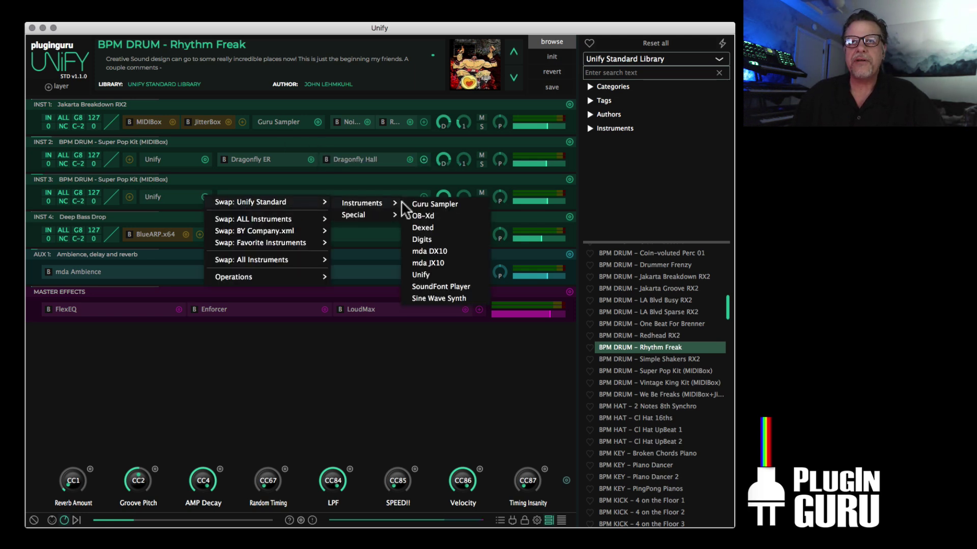
pyautogui.click(437, 286)
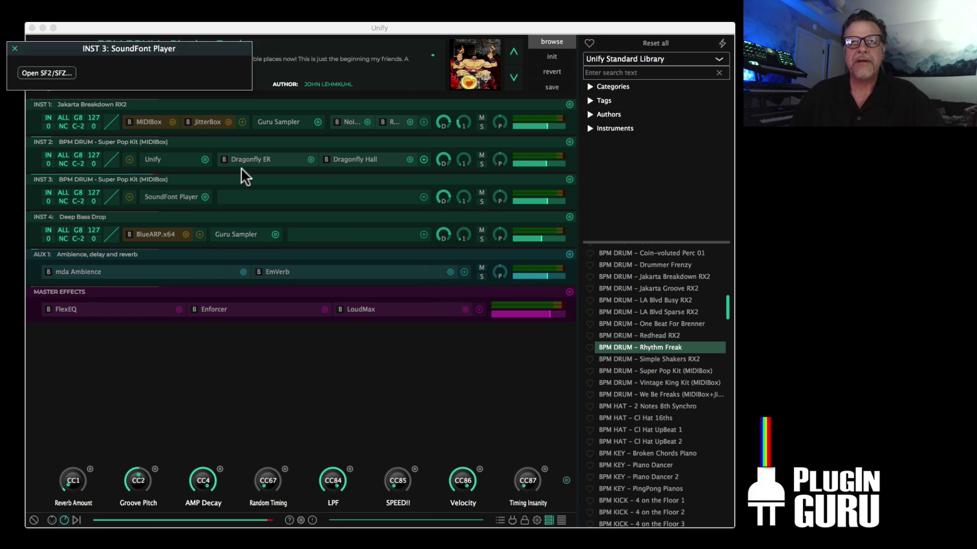
pyautogui.moveTo(161, 40); pyautogui.dragTo(253, 97)
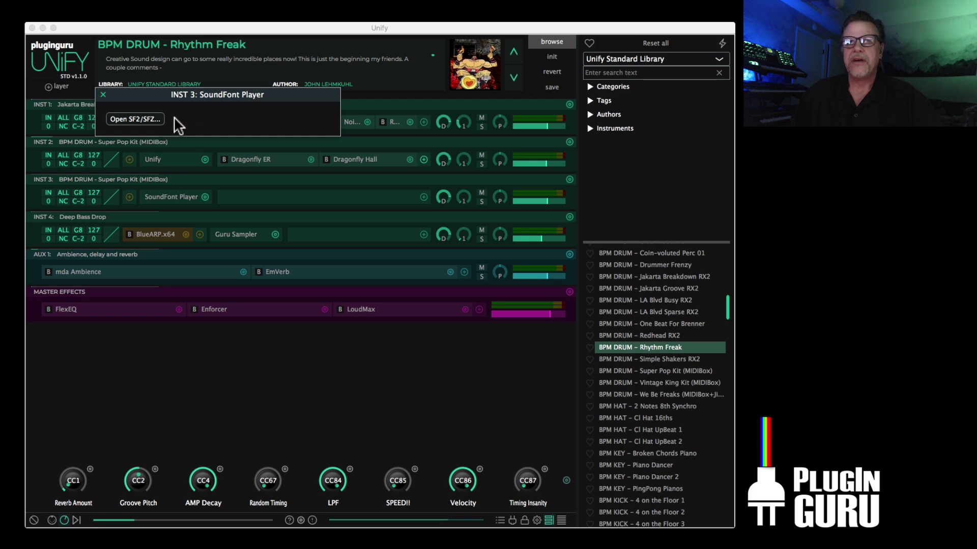
pyautogui.click(104, 94)
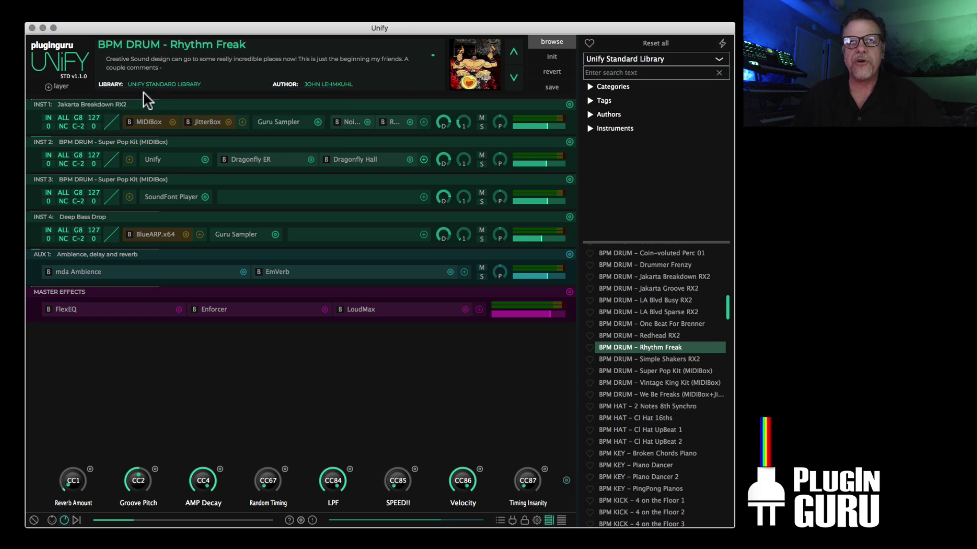
pyautogui.click(145, 121)
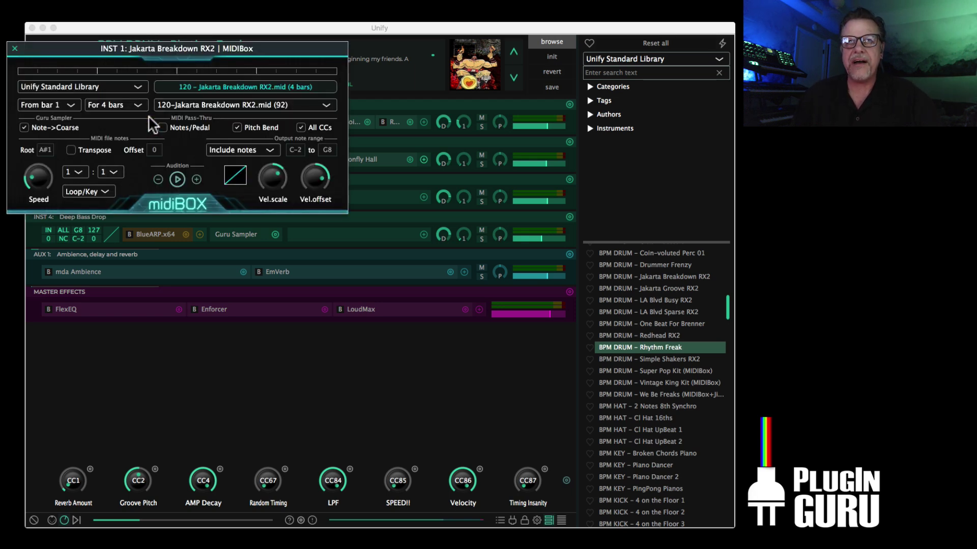
pyautogui.click(11, 47)
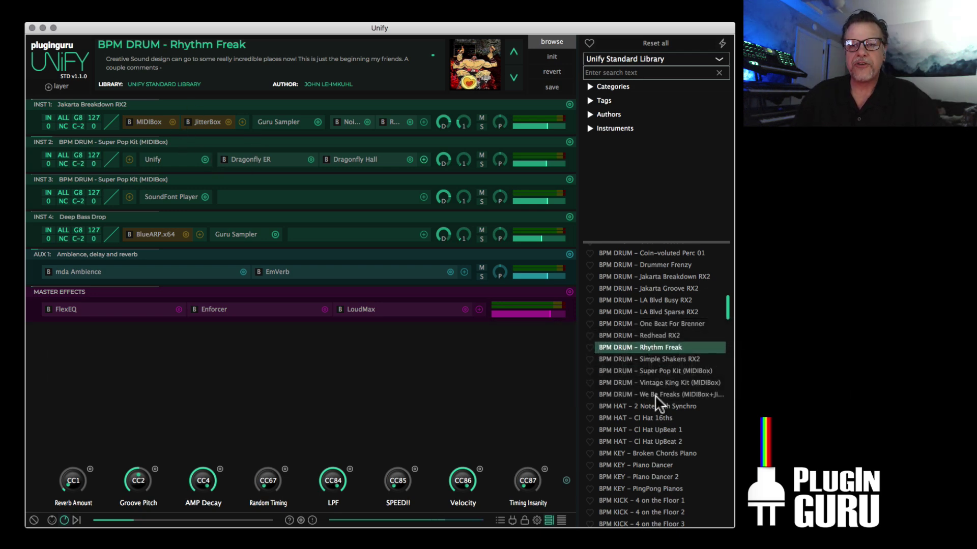
# - Load the BPM PAD – Chord Dance 2a preset
pyautogui.scroll(-3, 655, 395)
pyautogui.scroll(-3, 656, 282)
pyautogui.scroll(-2, 656, 282)
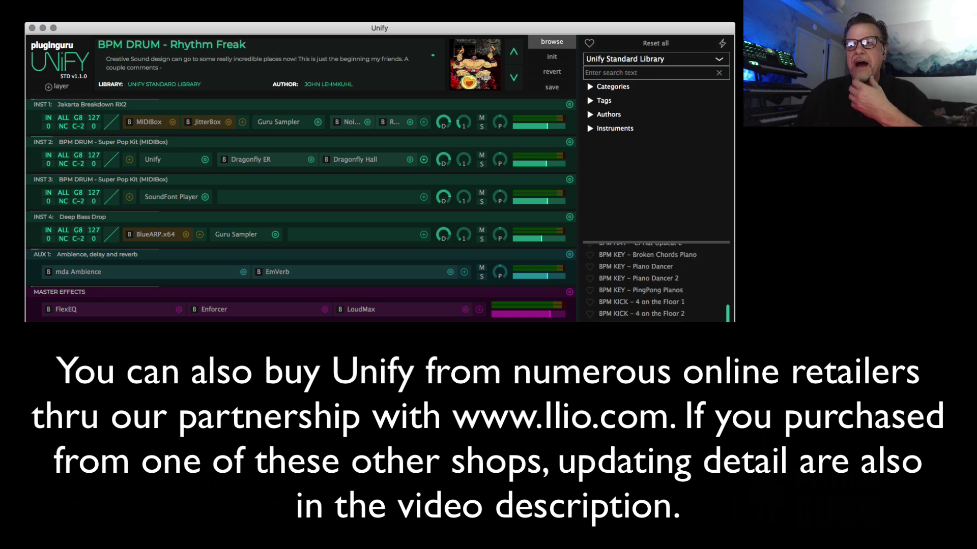
pyautogui.click(644, 422)
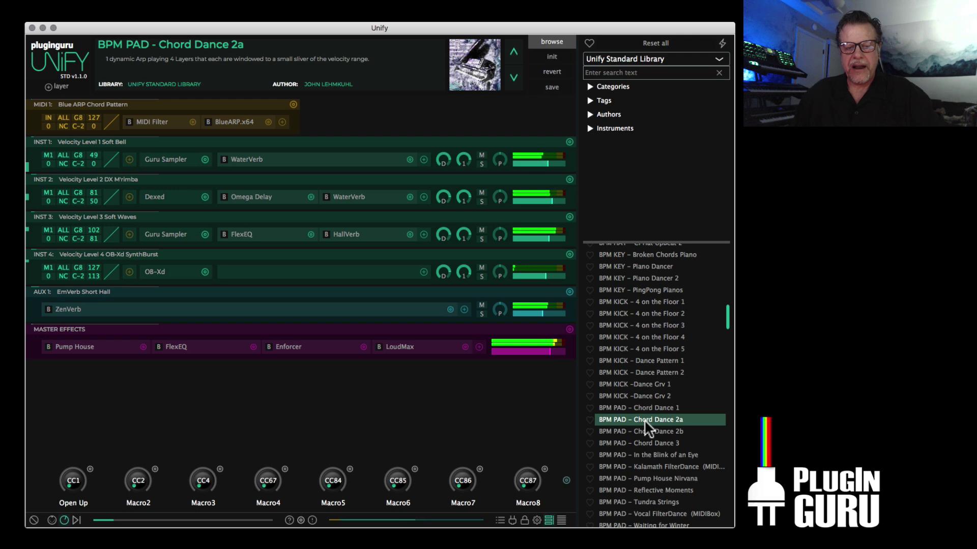
# - Search 'pad' and load PAD – Flutterscape MM into a new Unify layer
pyautogui.click(640, 74)
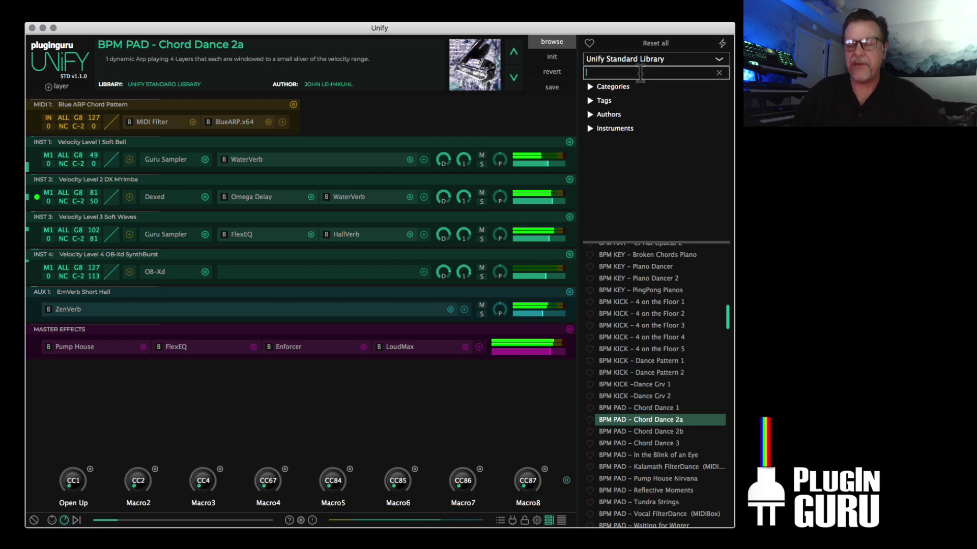
pyautogui.write('pad')
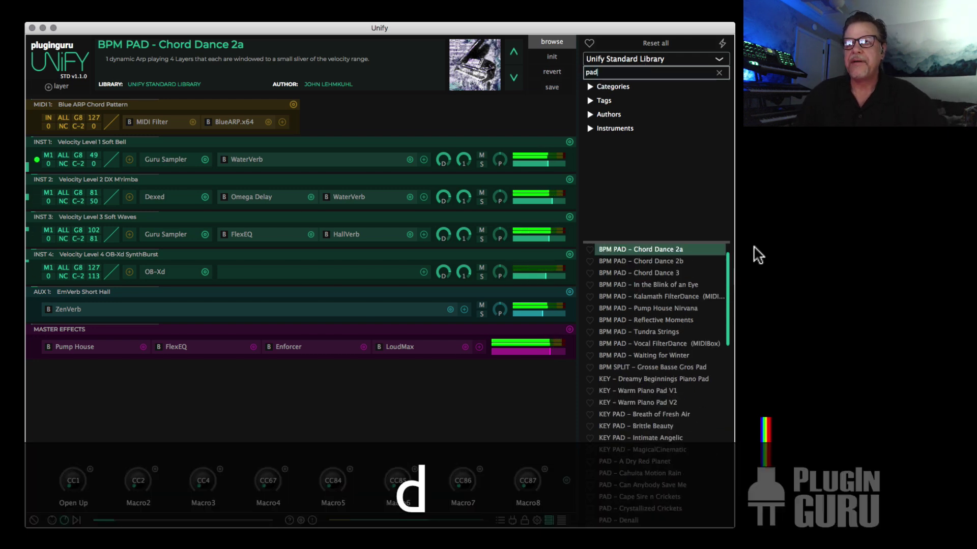
pyautogui.scroll(-5, 630, 419)
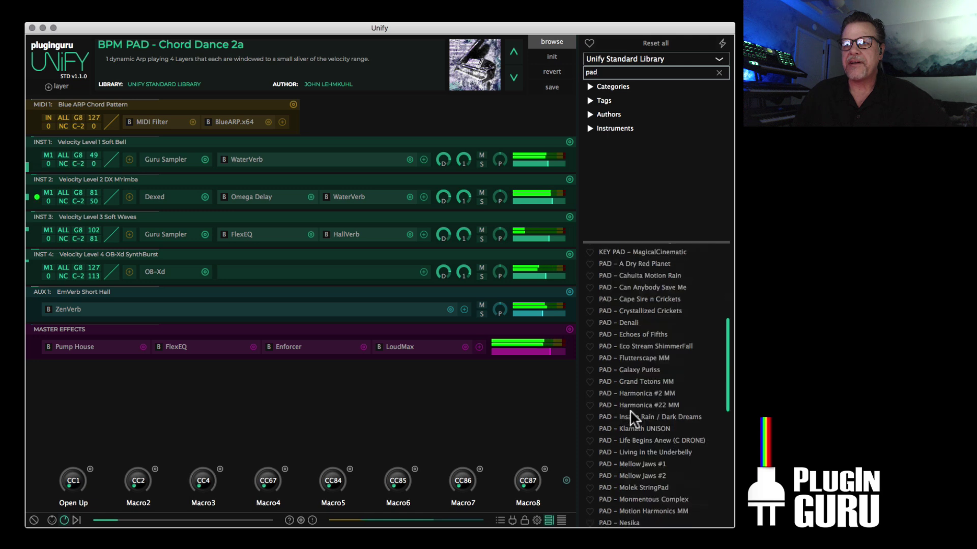
pyautogui.keyDown('shift'); pyautogui.doubleClick(637, 358); pyautogui.keyUp('shift')
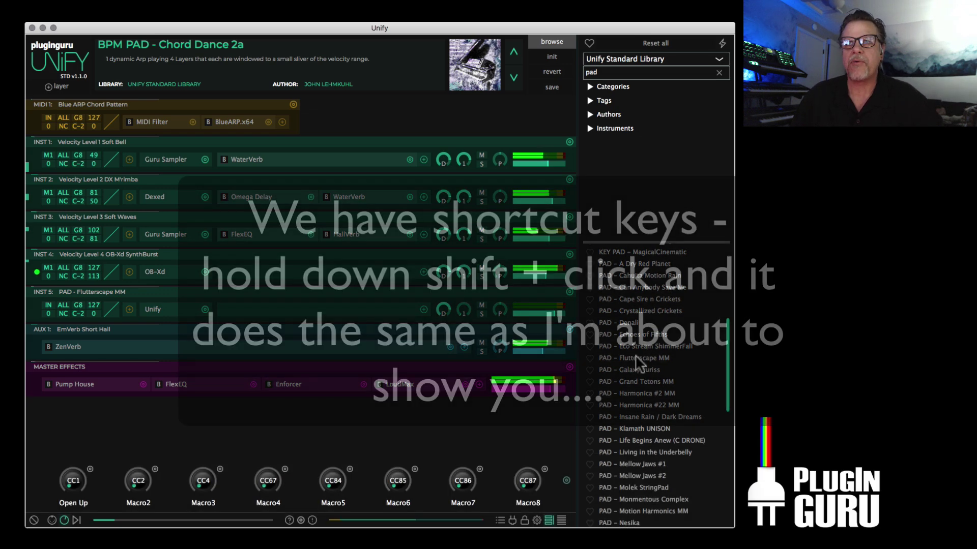
pyautogui.press('alt')
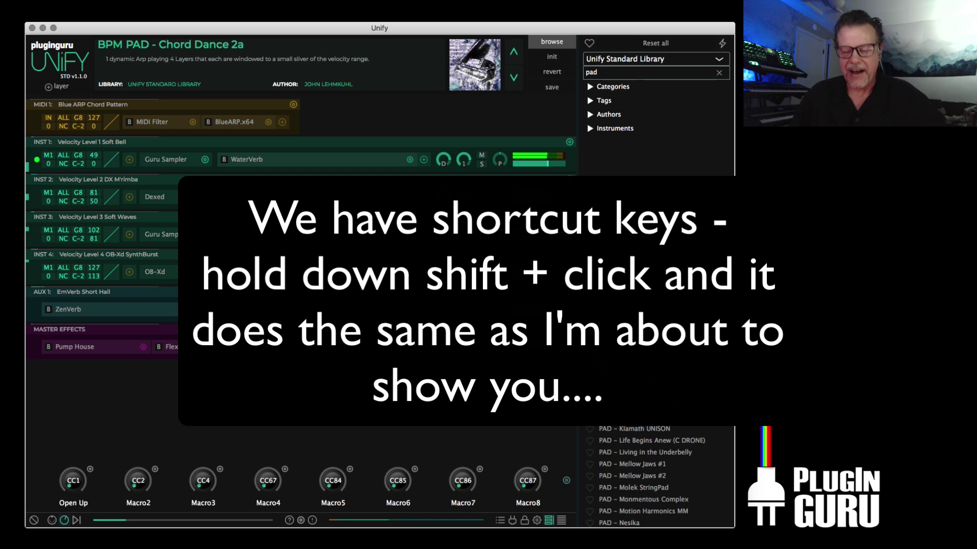
pyautogui.press('shift')
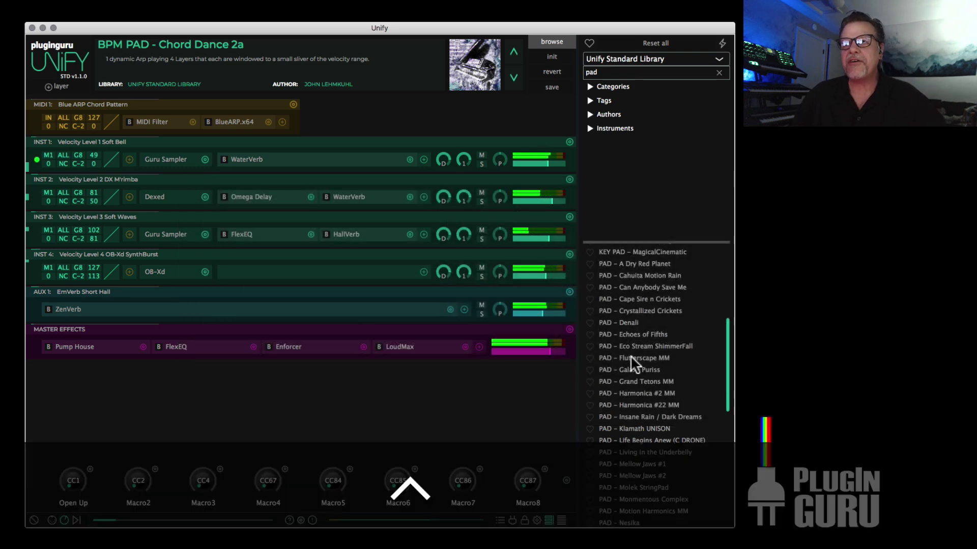
pyautogui.rightClick(630, 356)
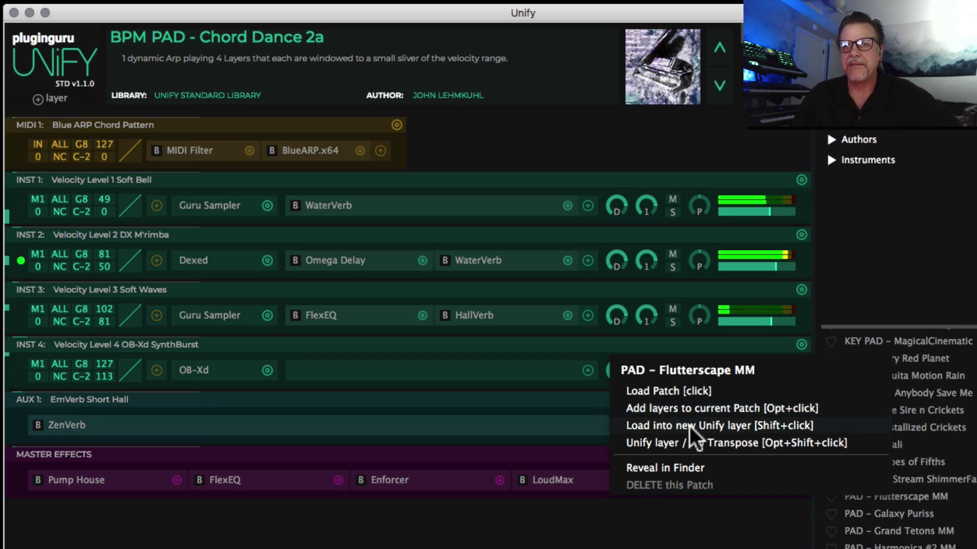
pyautogui.click(690, 426)
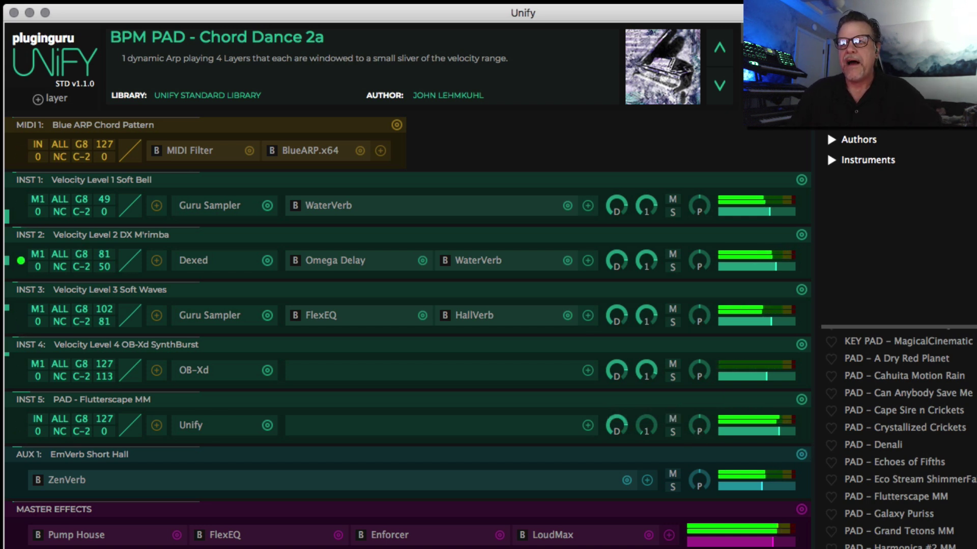
# - Add PAD – Mellow Jaws #2 as a new layer
pyautogui.scroll(-3, 898, 438)
pyautogui.scroll(-2, 898, 437)
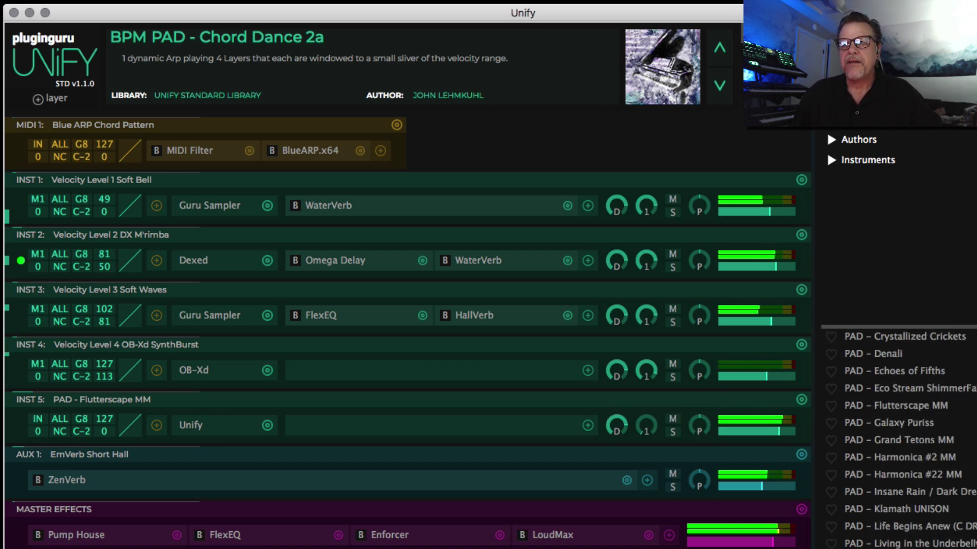
pyautogui.rightClick(859, 543)
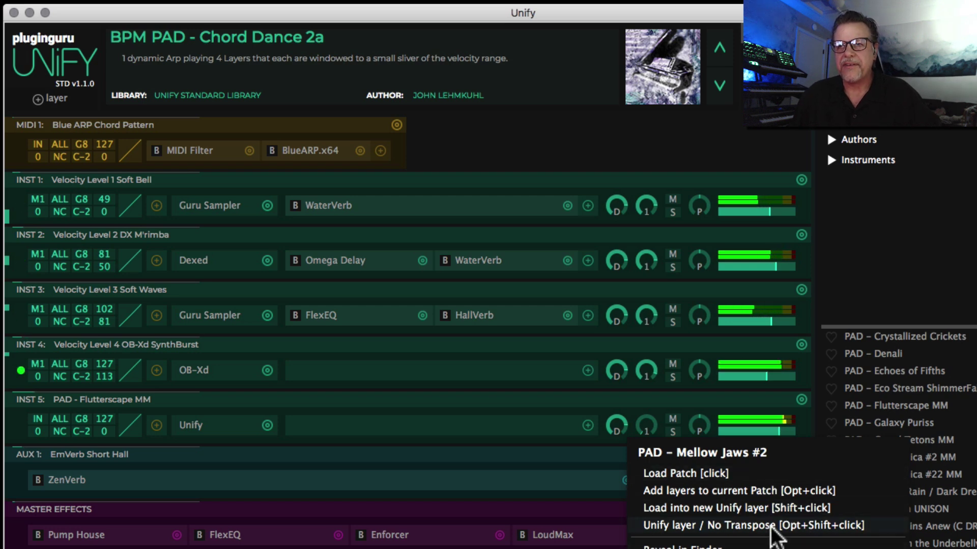
pyautogui.press('Escape')
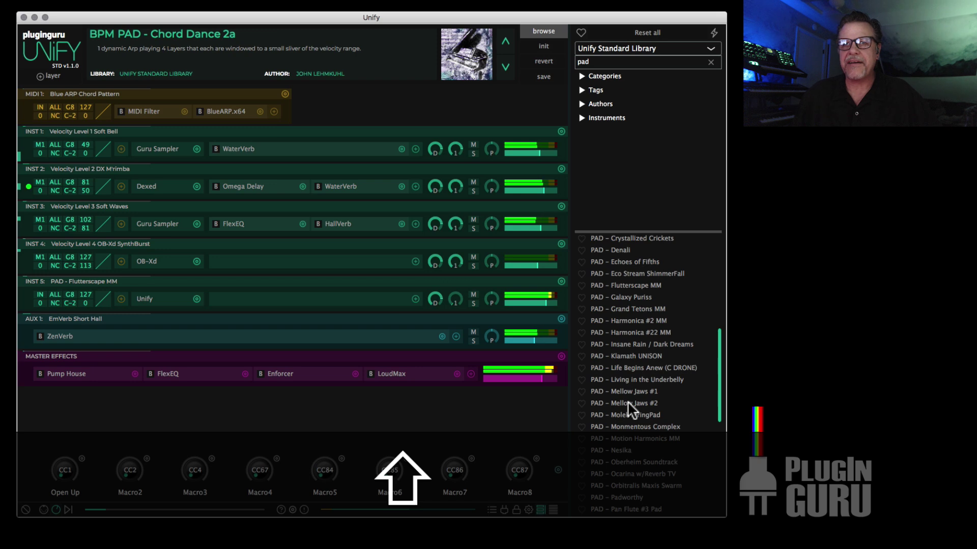
pyautogui.doubleClick(835, 535)
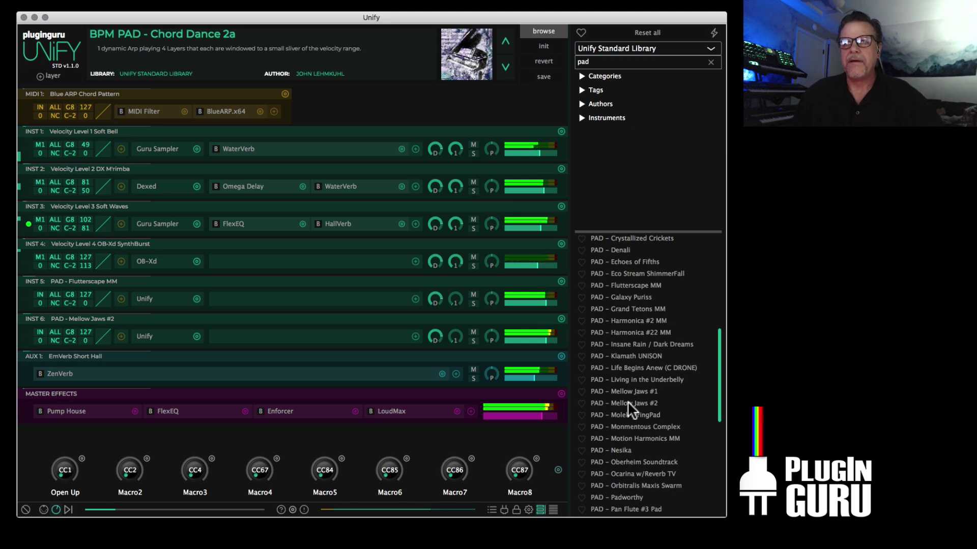
# - Lower the DX M'rimba layer's level to -17 dB
pyautogui.moveTo(542, 188)
pyautogui.press('alt')
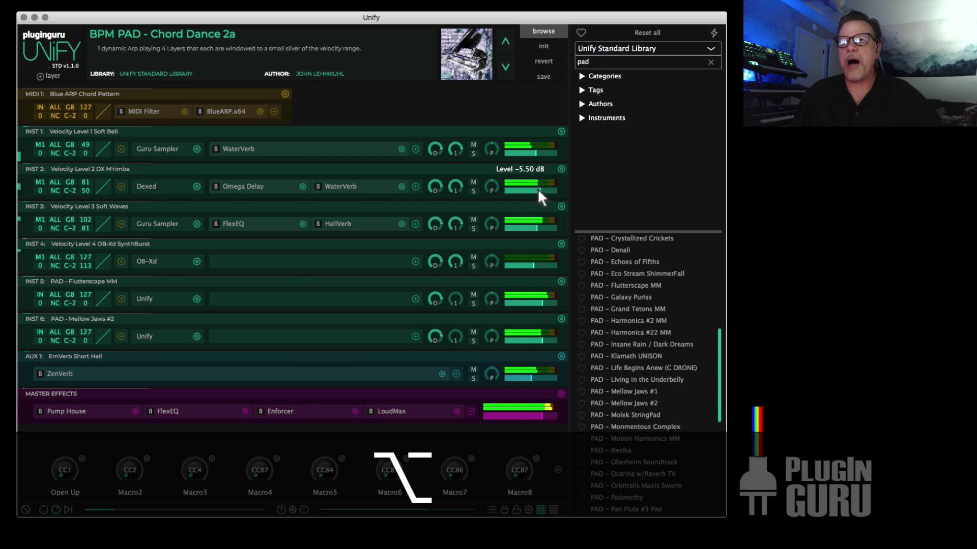
pyautogui.moveTo(537, 189); pyautogui.dragTo(531, 189)
# - Search 'ste' and add KEY – Acoustic Church Steinway V2 as another layer
pyautogui.click(594, 61)
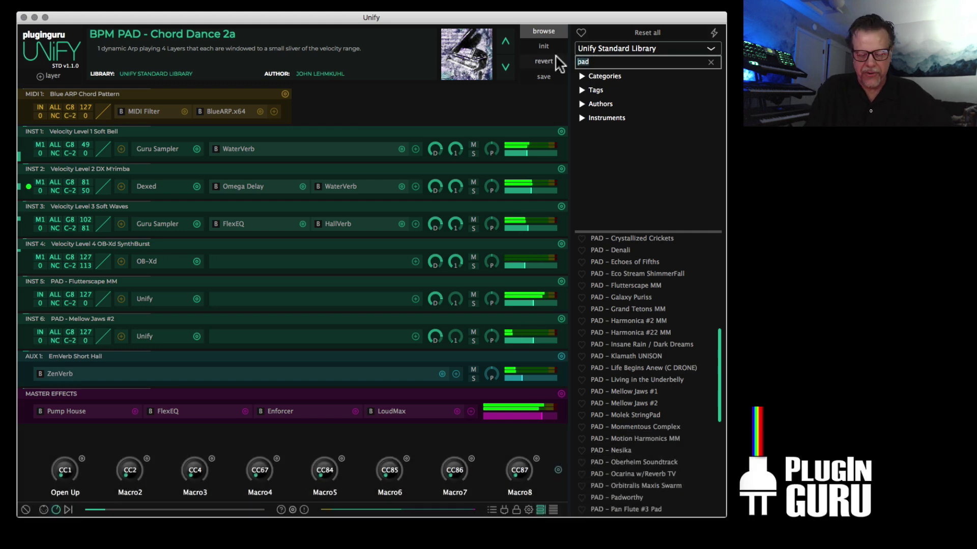
pyautogui.write('ste')
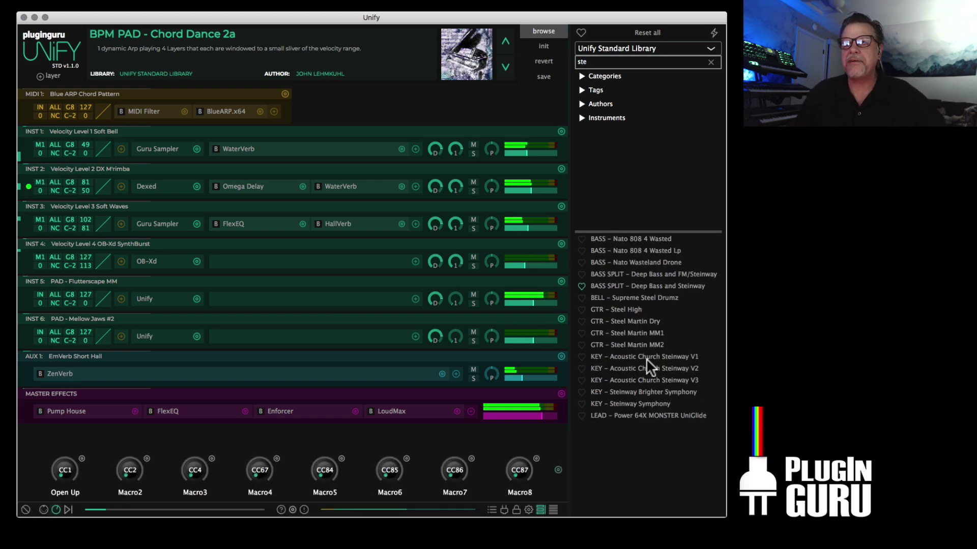
pyautogui.press('shift')
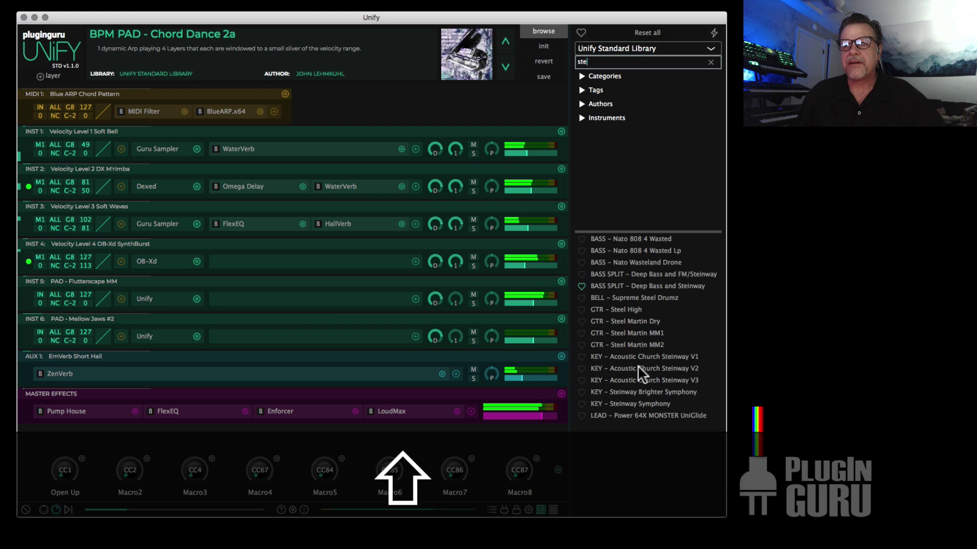
pyautogui.keyDown('shift'); pyautogui.click(637, 365); pyautogui.keyUp('shift')
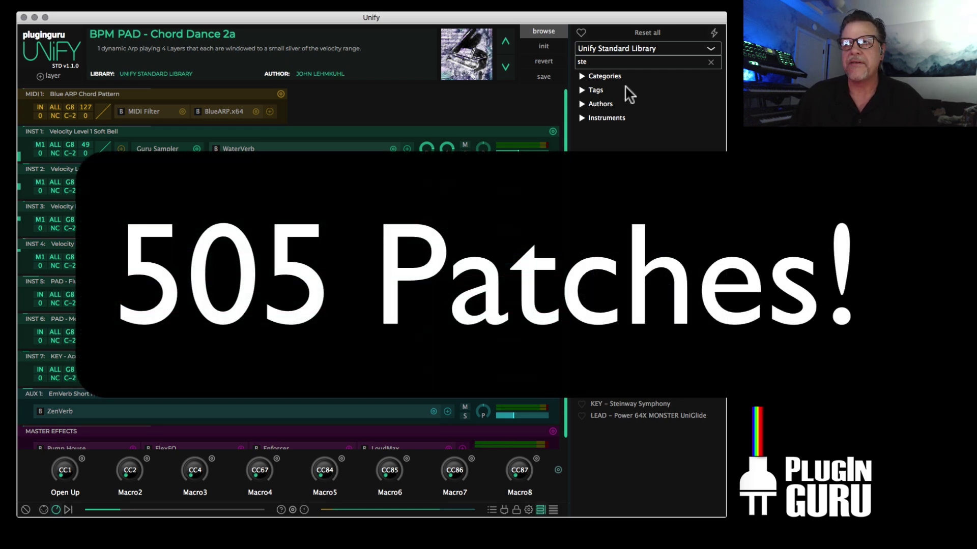
# - Clear the preset search and switch the layers to compact rows
pyautogui.click(710, 63)
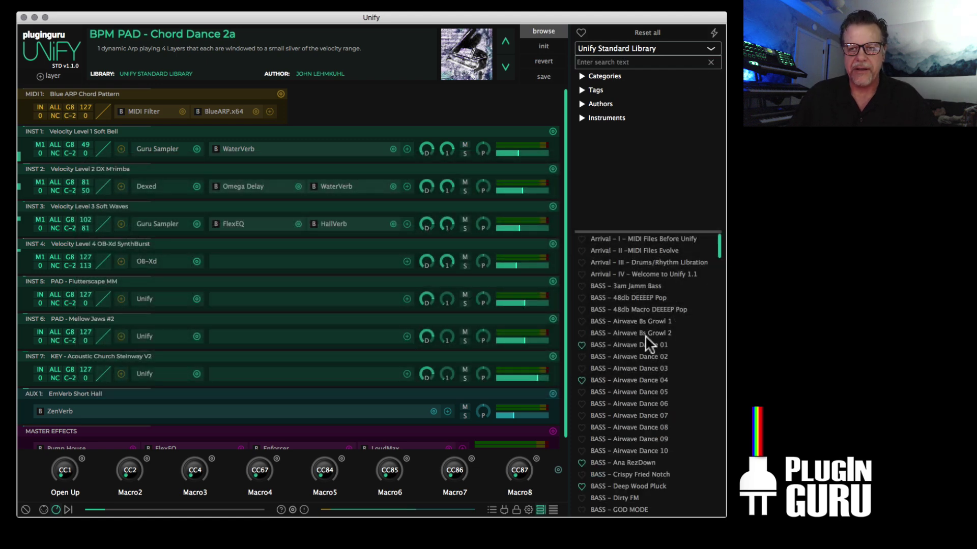
pyautogui.scroll(-10, 644, 334)
pyautogui.scroll(-6, 634, 353)
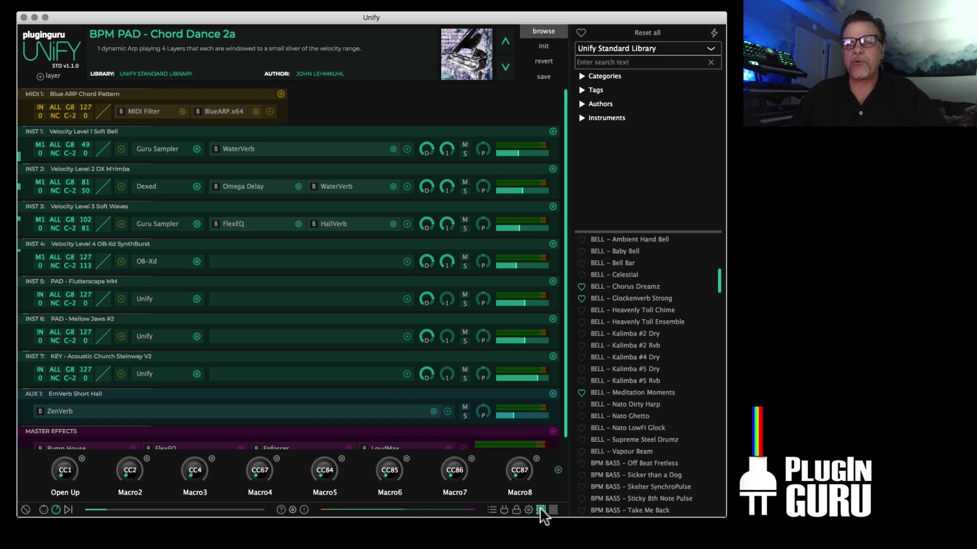
pyautogui.click(553, 509)
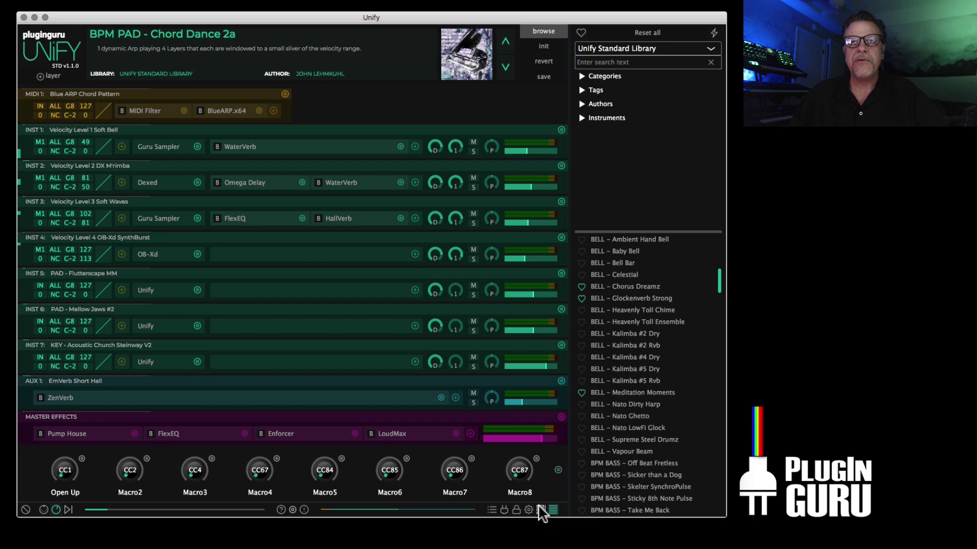
# - Make the layer stack scrollable with full-size rows and resize the window to reveal Master Effects
pyautogui.moveTo(725, 515); pyautogui.dragTo(624, 442)
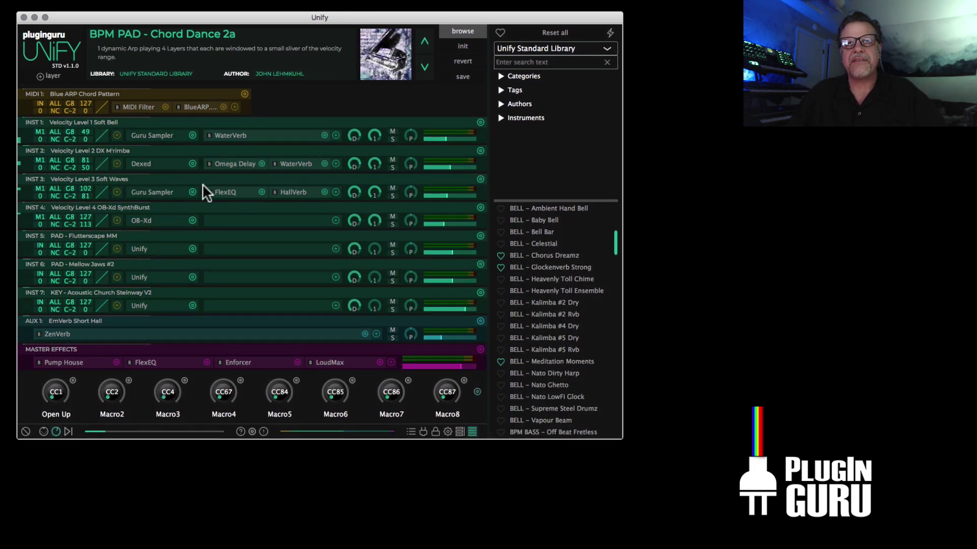
pyautogui.click(459, 432)
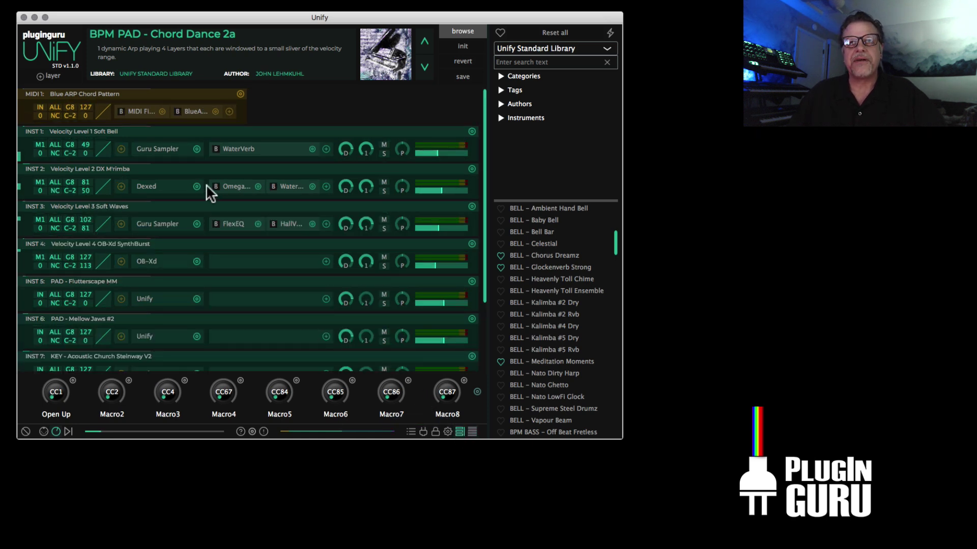
pyautogui.moveTo(621, 435); pyautogui.dragTo(681, 509)
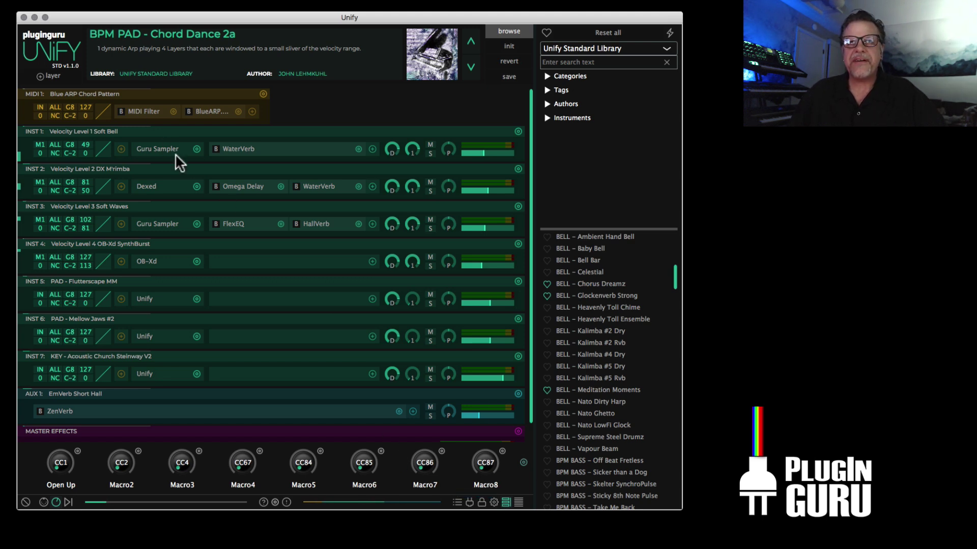
pyautogui.moveTo(680, 509); pyautogui.dragTo(675, 516)
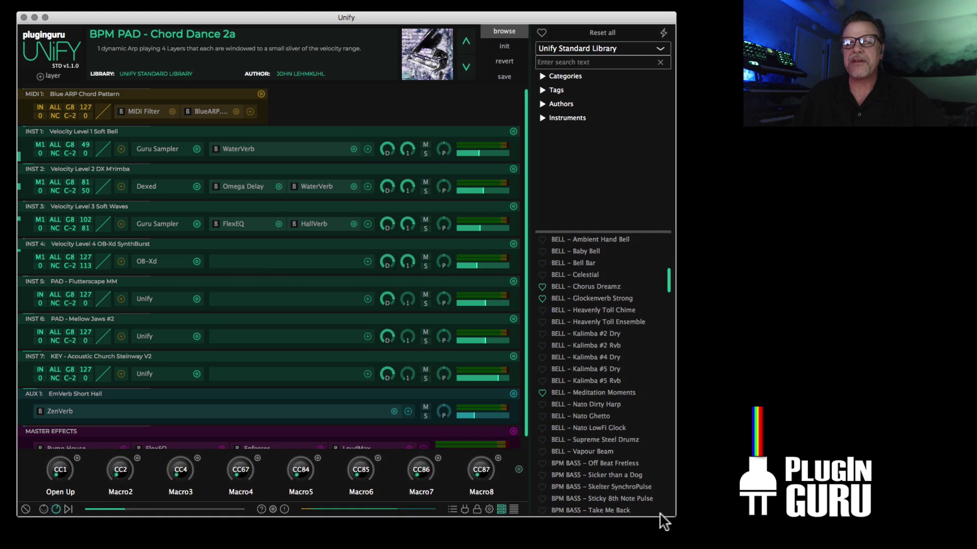
# - Open and dismiss INST 1's MIDI effects list, then load BELL – Celestial from the browser
pyautogui.click(120, 149)
pyautogui.moveTo(231, 156)
pyautogui.moveTo(279, 159)
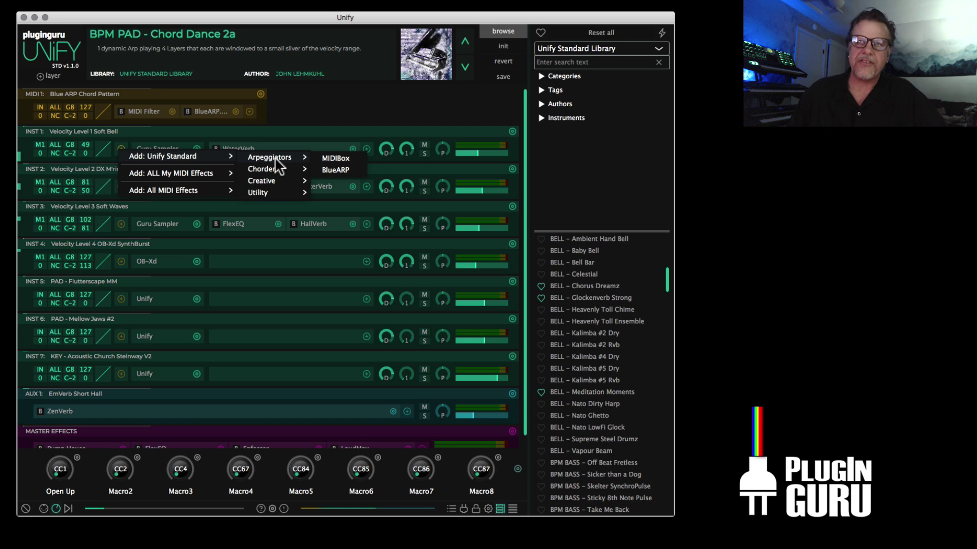
pyautogui.moveTo(272, 192)
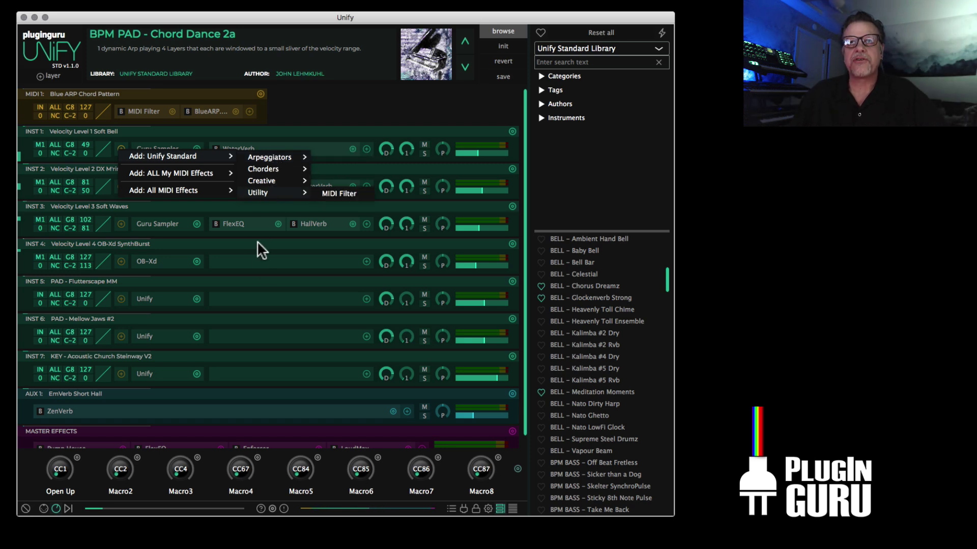
pyautogui.click(256, 265)
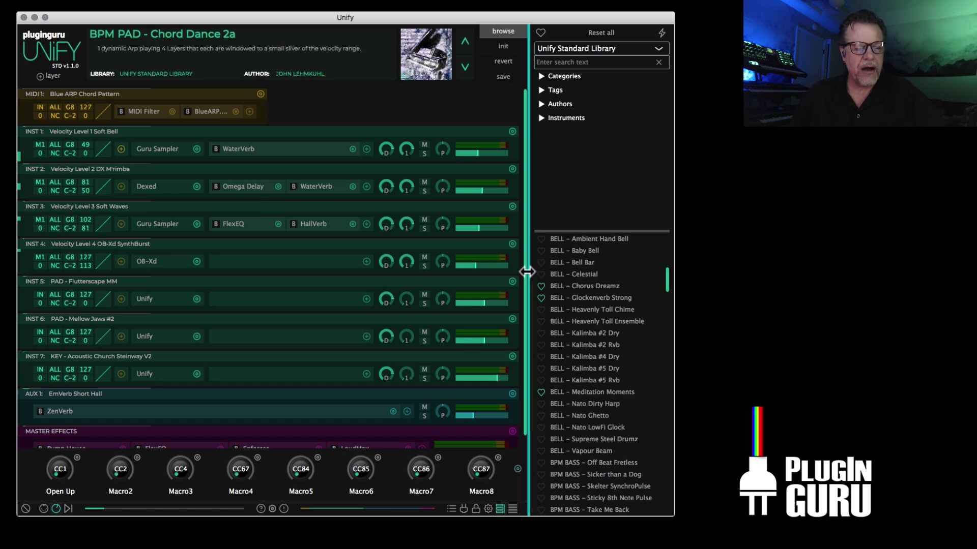
pyautogui.click(579, 275)
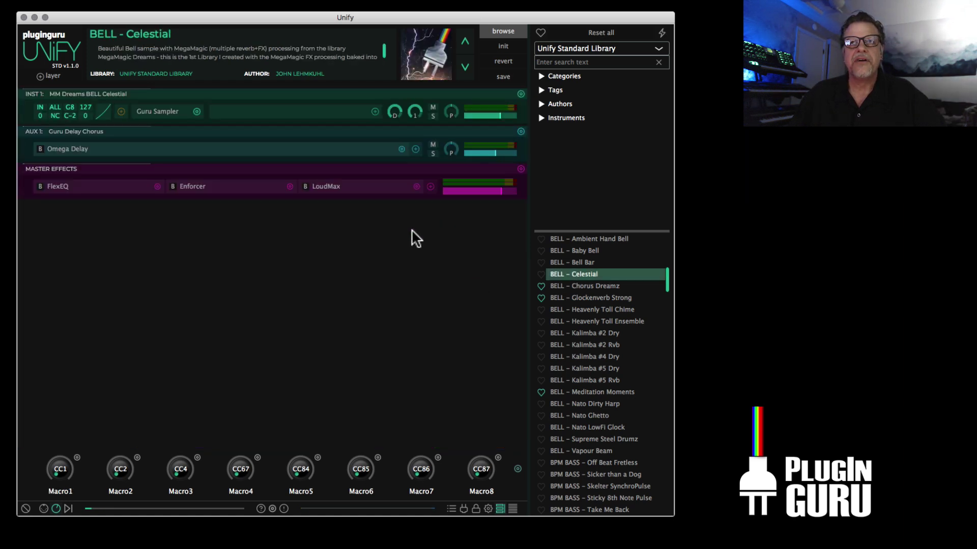
# - Reveal the BELL - Celestial.unify patch file in Finder from the browser's context menu
pyautogui.rightClick(574, 277)
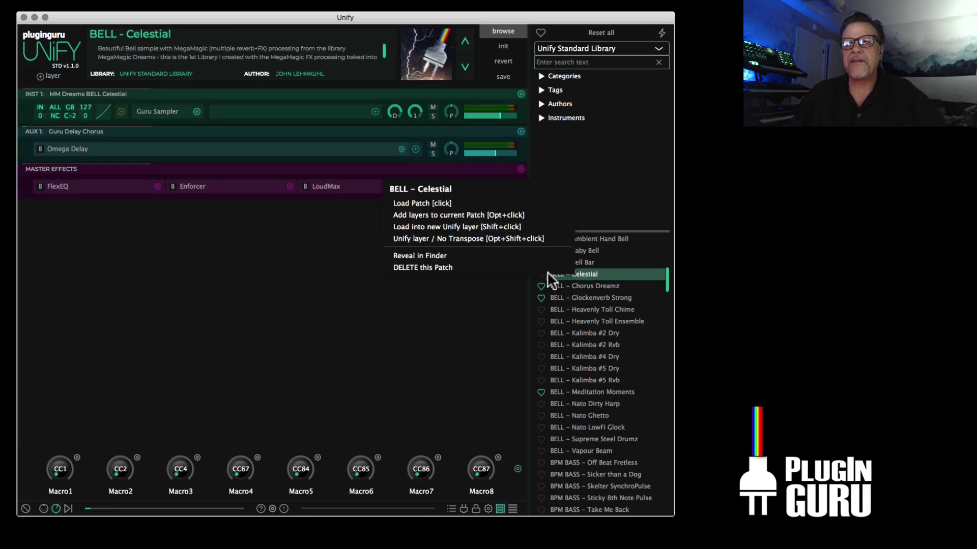
pyautogui.click(413, 254)
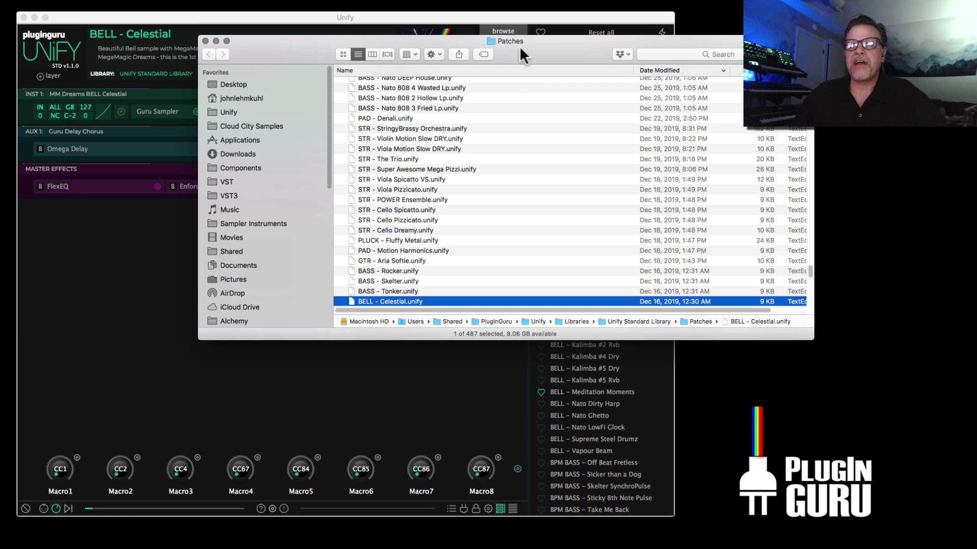
# - Close the Finder window, rebuild the patch database, and browse All Libraries
pyautogui.click(205, 41)
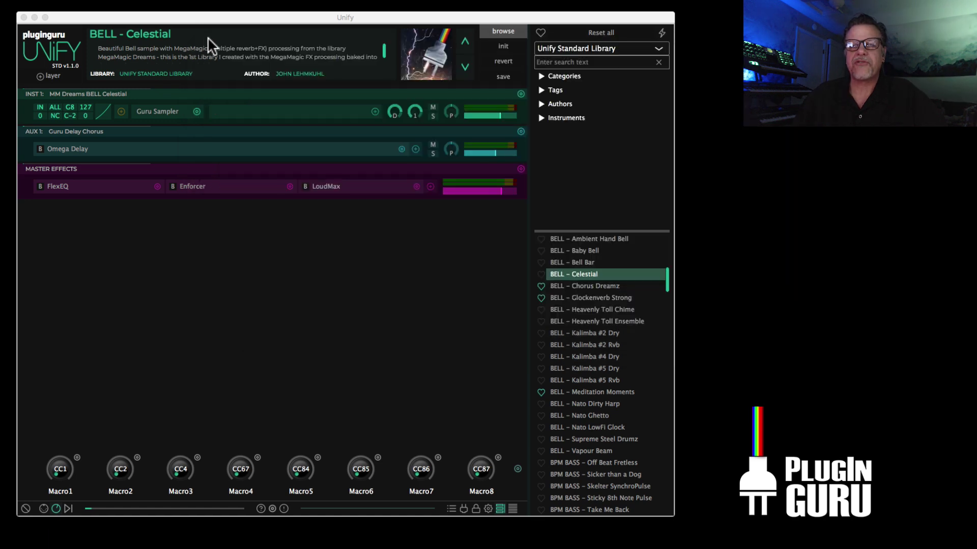
pyautogui.click(661, 32)
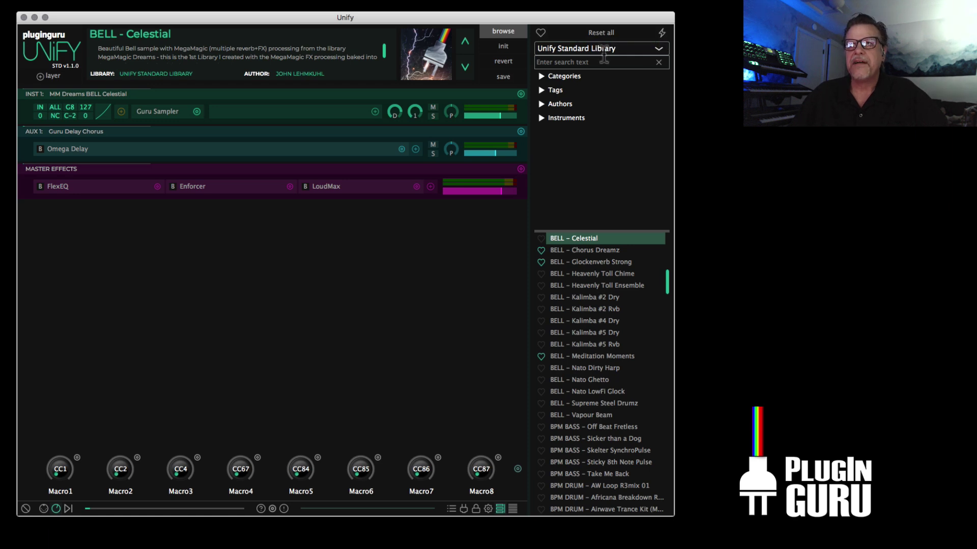
pyautogui.click(592, 51)
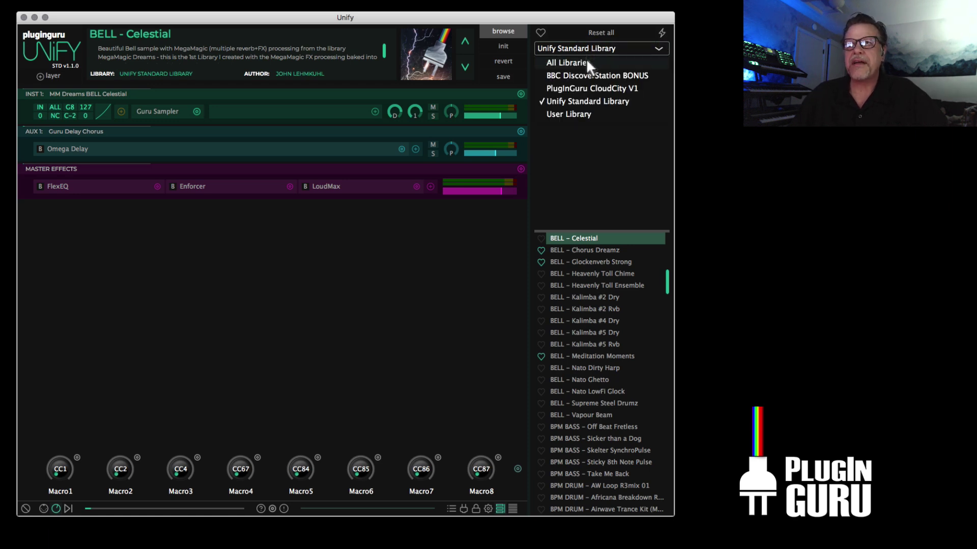
pyautogui.click(586, 62)
# - Switch the browser back to the Unify Standard Library and rebuild the database again
pyautogui.click(585, 48)
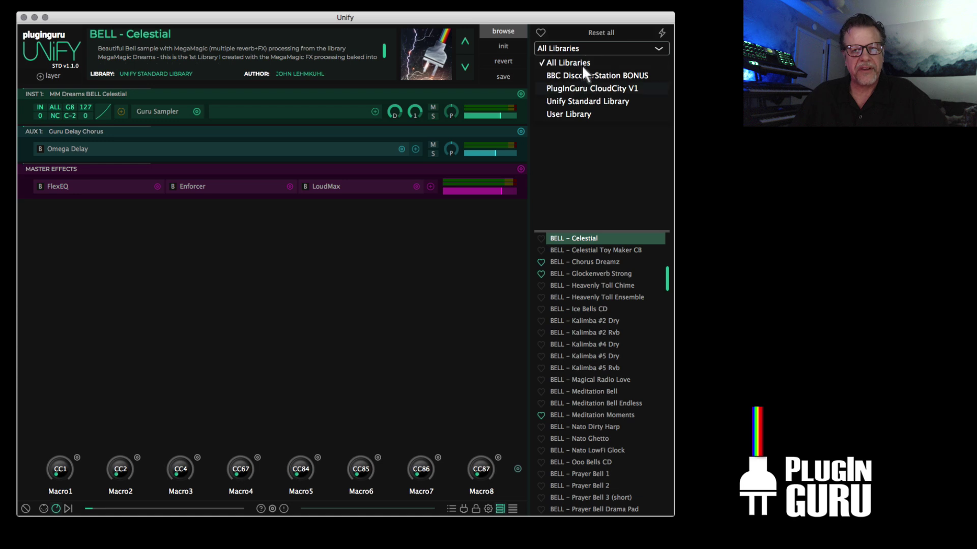
pyautogui.click(579, 102)
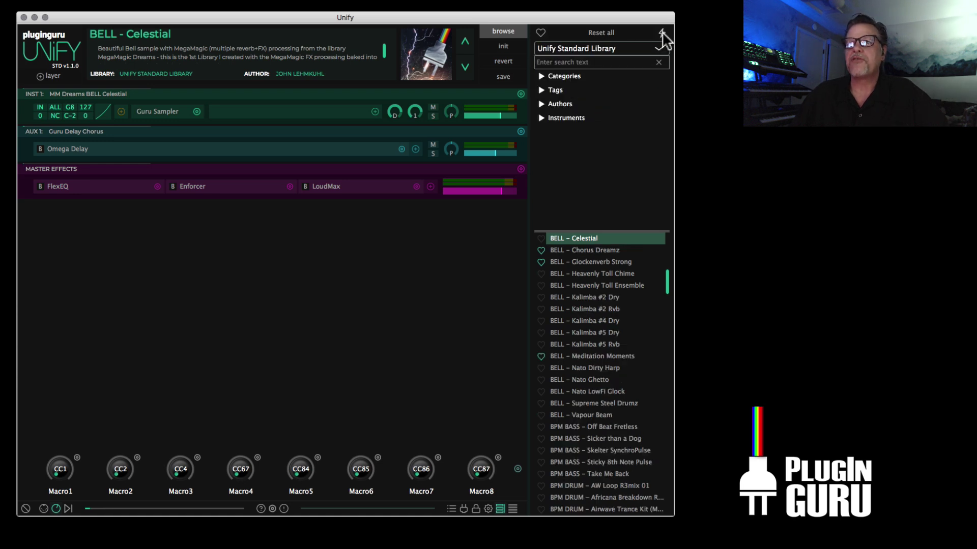
pyautogui.click(661, 33)
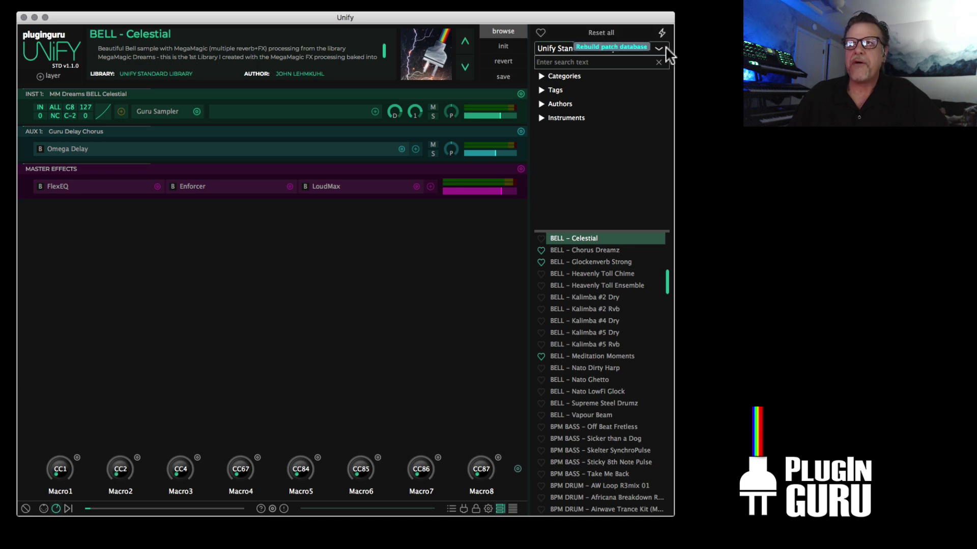
pyautogui.click(575, 62)
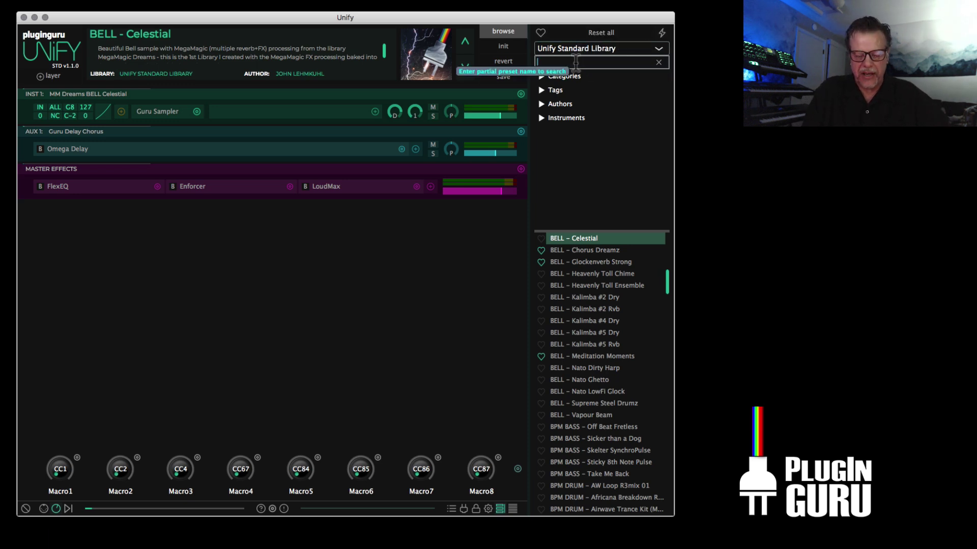
# - Search presets for 'pad', load PAD - Royal Denali, then clear the search
pyautogui.write('pad')
pyautogui.click(591, 286)
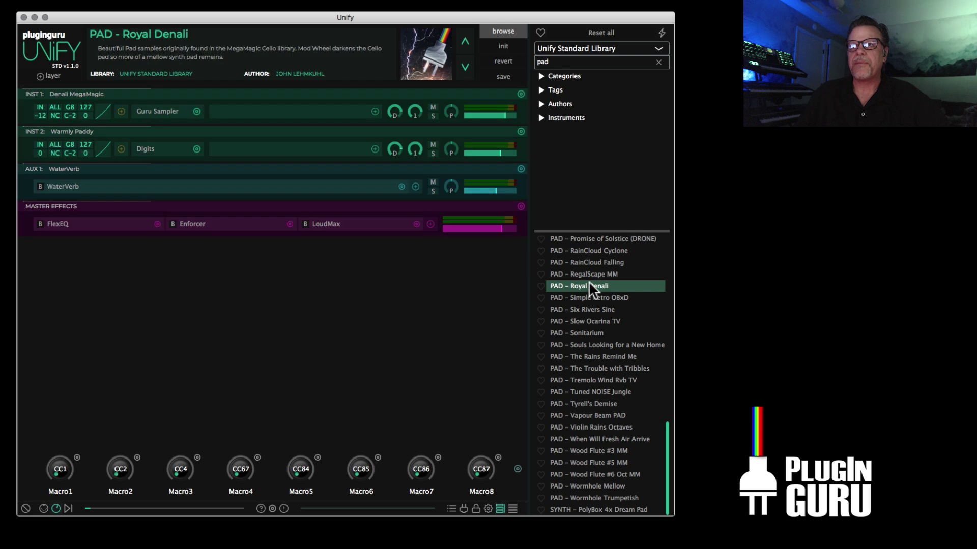
pyautogui.click(658, 62)
# - Search 'piano', add KEY - Bosey Soft Piano MM as an extra layer, then init the patch
pyautogui.write('piano')
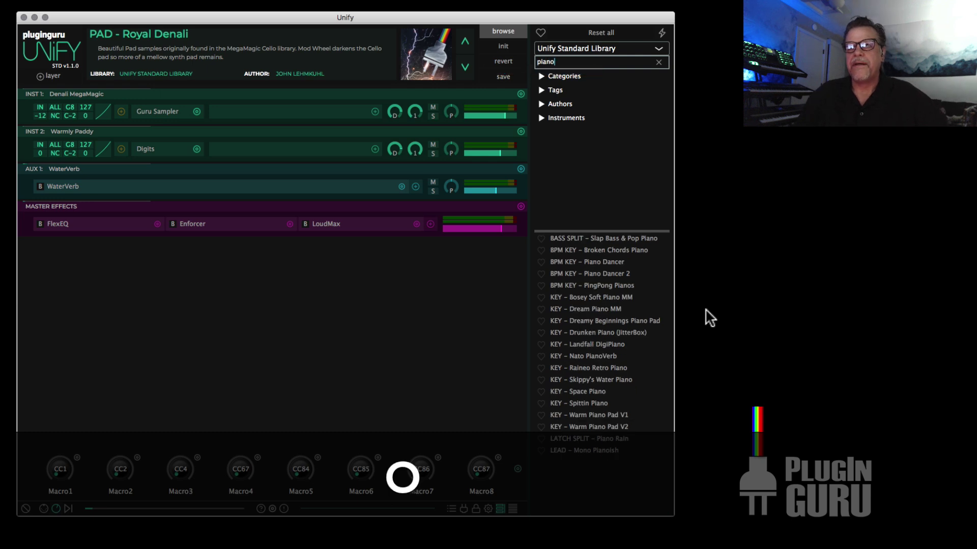
pyautogui.rightClick(598, 300)
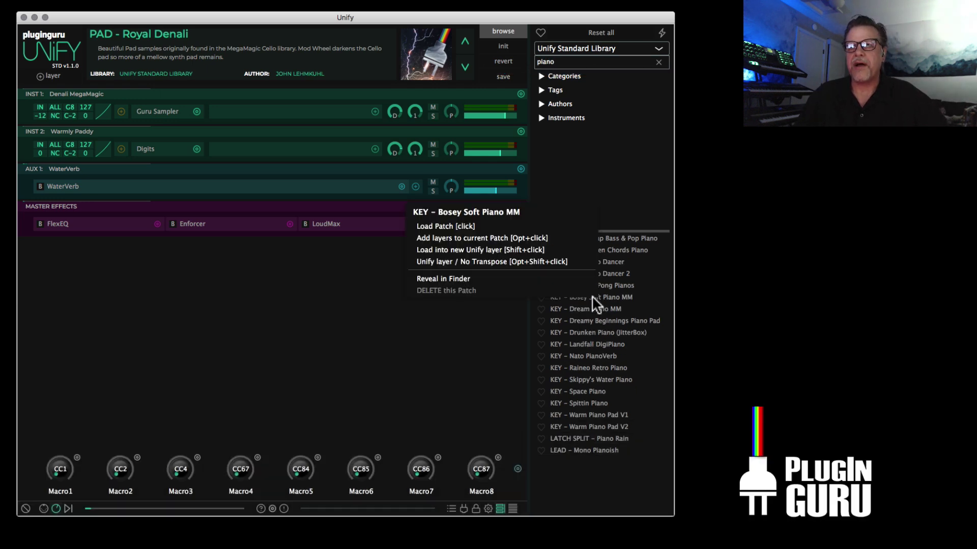
pyautogui.click(512, 250)
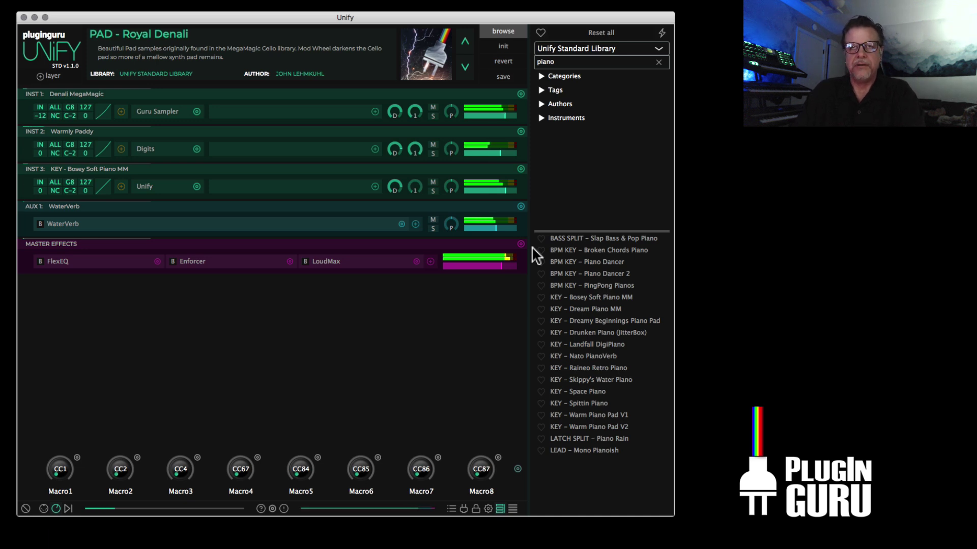
pyautogui.click(505, 46)
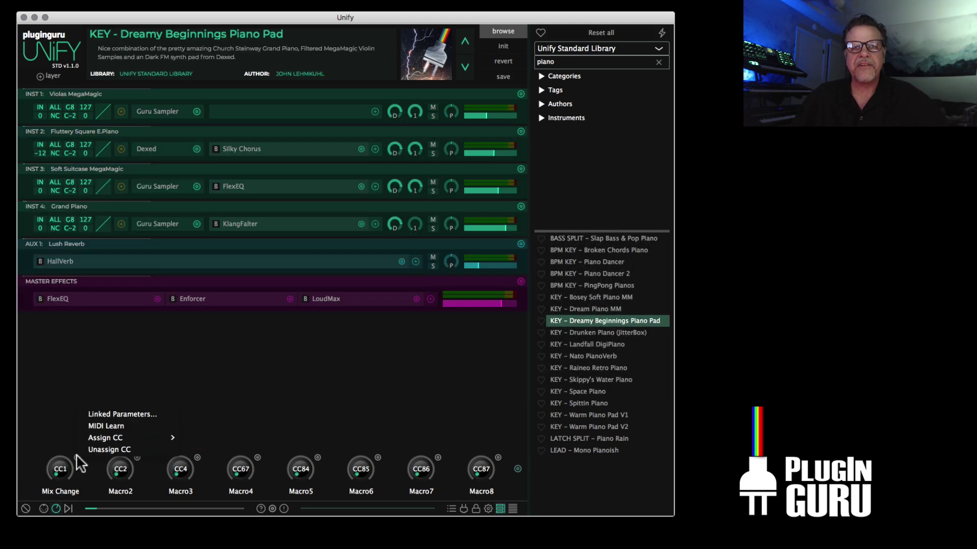
# - Show the Mix Change macro's linked parameters and sweep its value to preview layer levels
pyautogui.click(605, 320)
pyautogui.click(77, 458)
pyautogui.click(120, 415)
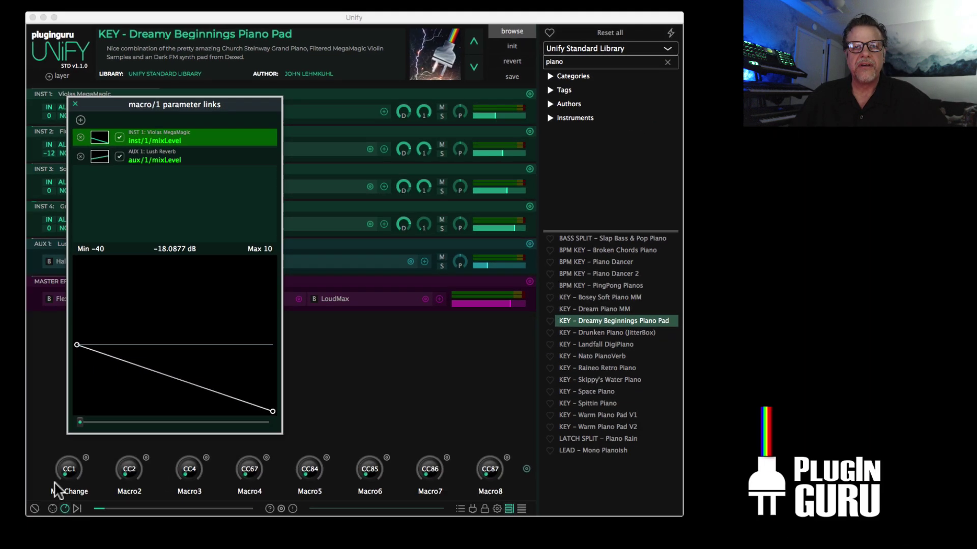
pyautogui.moveTo(96, 422); pyautogui.dragTo(67, 441)
pyautogui.click(67, 441)
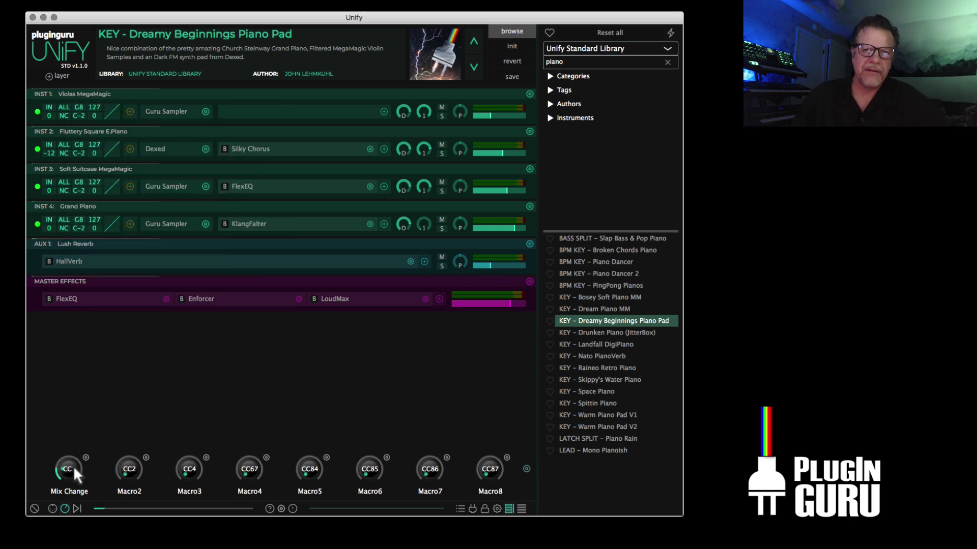
# - Lower the Mix Change macro value again, then solo the INST 1 Violas MegaMagic layer
pyautogui.keyDown('alt'); pyautogui.click(86, 457); pyautogui.keyUp('alt')
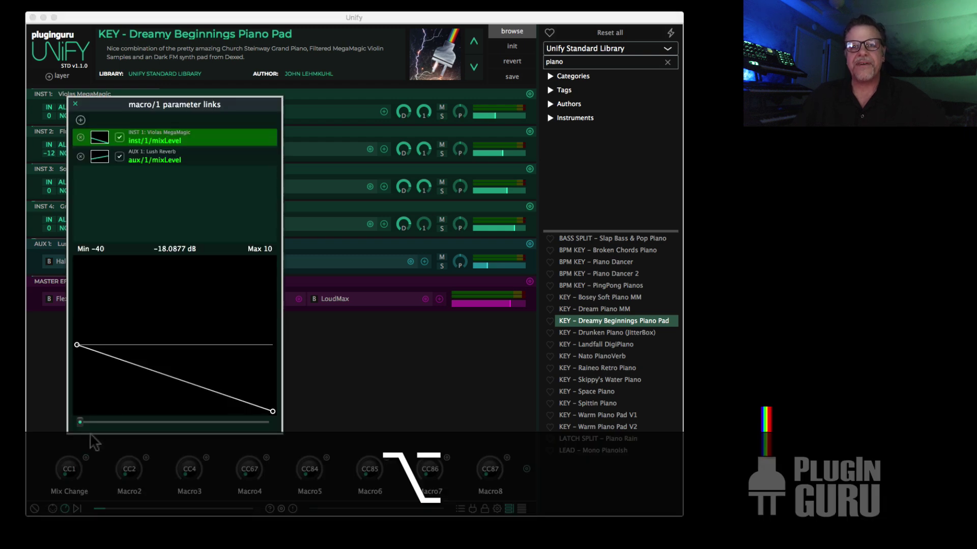
pyautogui.moveTo(81, 422)
pyautogui.mouseDown()
pyautogui.moveTo(144, 422)
pyautogui.moveTo(62, 424)
pyautogui.mouseUp()
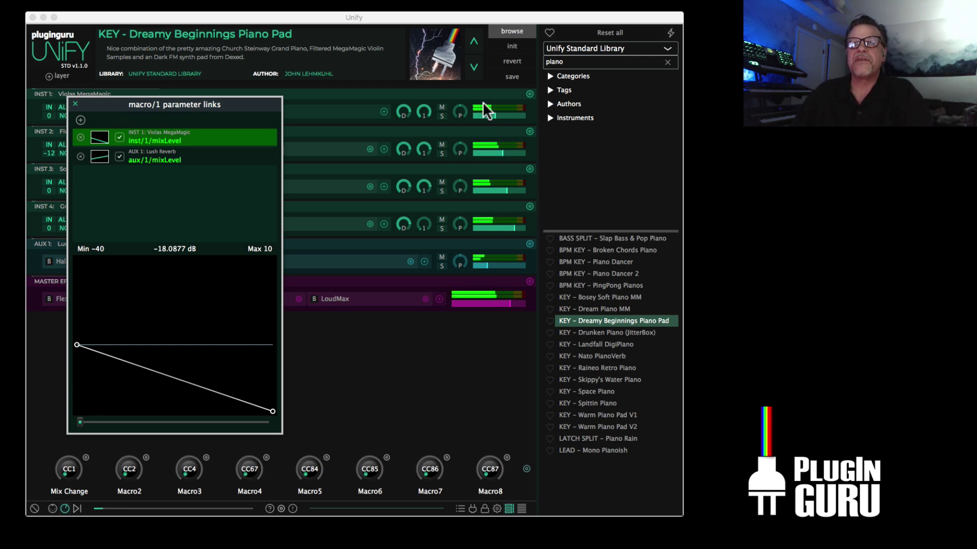
pyautogui.click(442, 116)
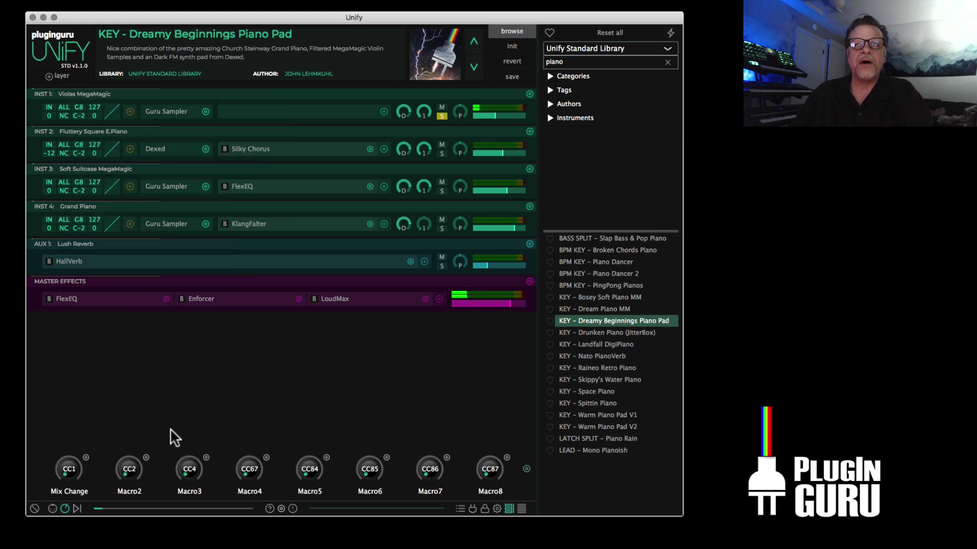
# - Add a raised mid-curve peak to the Violas MegaMagic link curve and pull the end point down
pyautogui.keyDown('alt'); pyautogui.click(85, 458); pyautogui.keyUp('alt')
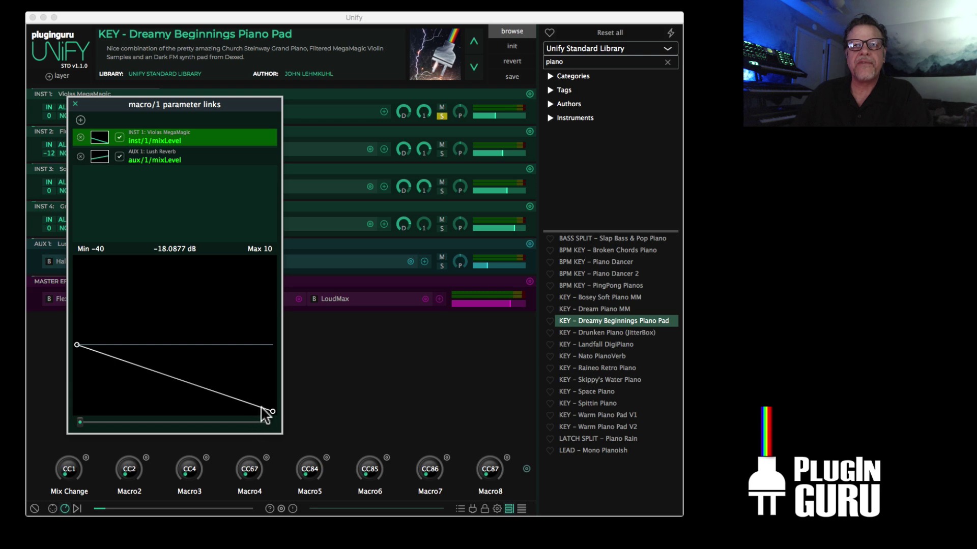
pyautogui.moveTo(272, 411); pyautogui.dragTo(273, 390)
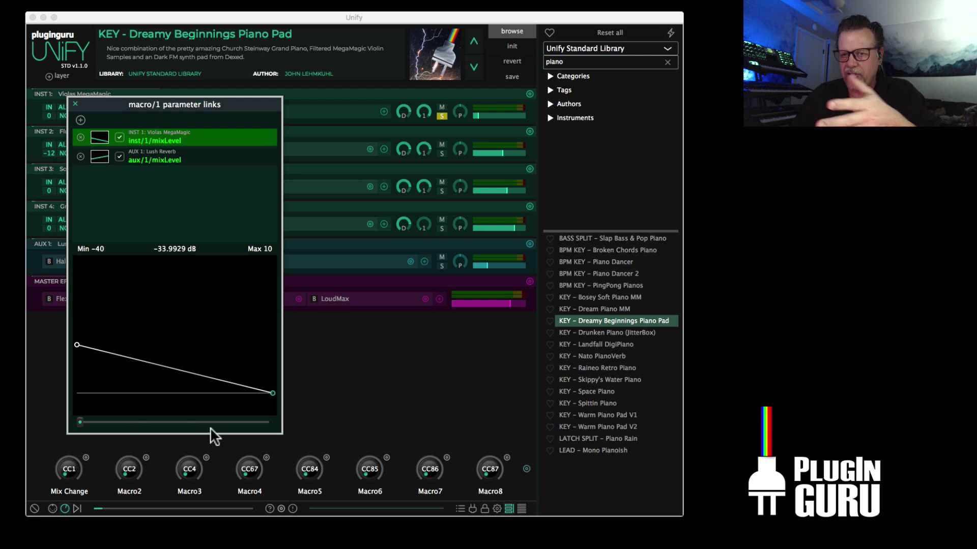
pyautogui.click(171, 369)
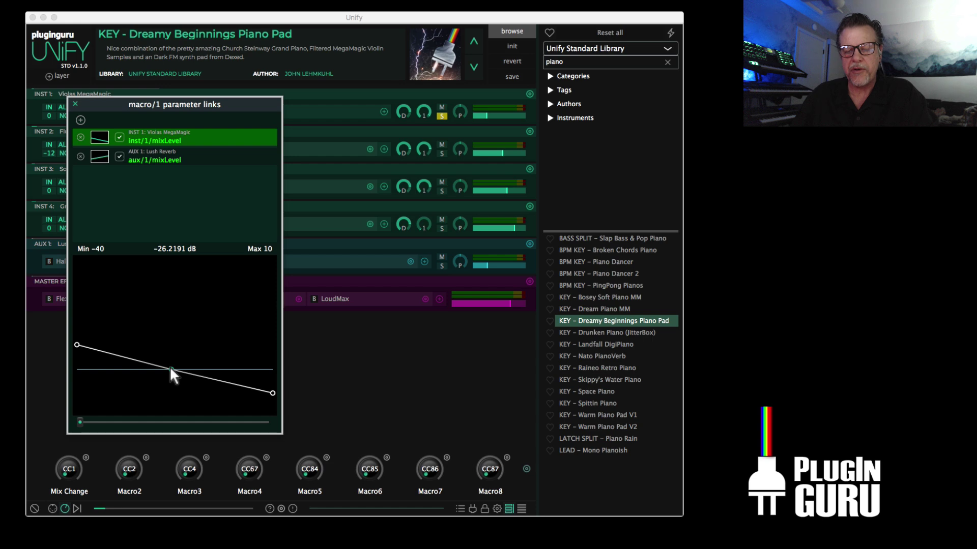
pyautogui.moveTo(171, 369); pyautogui.dragTo(172, 295)
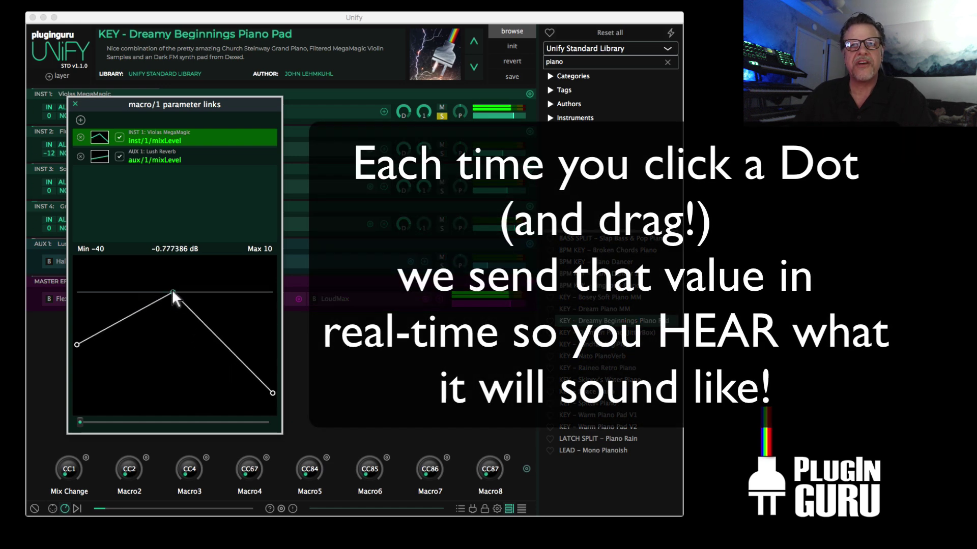
pyautogui.moveTo(172, 293); pyautogui.dragTo(176, 292)
pyautogui.moveTo(273, 392)
pyautogui.mouseDown()
pyautogui.moveTo(271, 377)
pyautogui.moveTo(272, 402)
pyautogui.mouseUp()
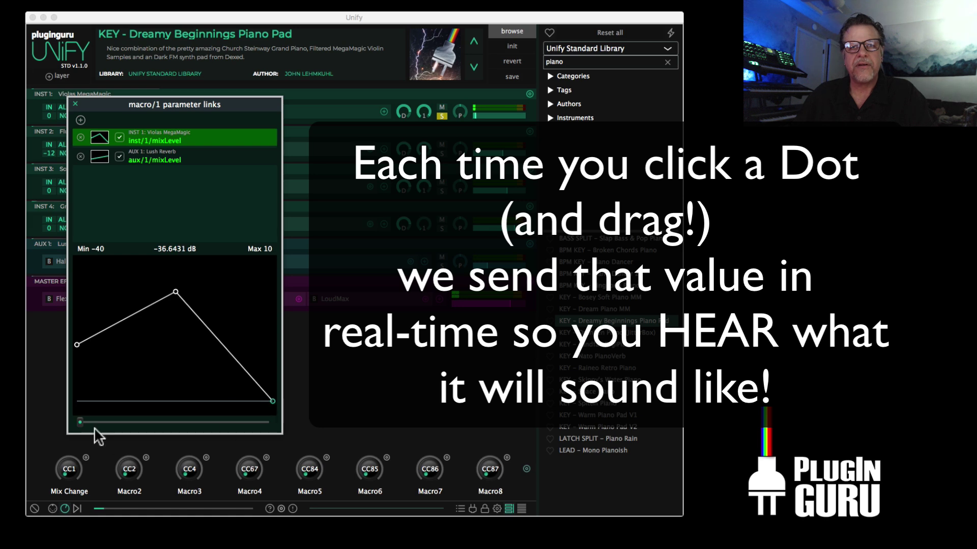
# - Audition the curve with the macro slider, settling its end point at the baseline
pyautogui.moveTo(79, 421)
pyautogui.mouseDown()
pyautogui.moveTo(267, 419)
pyautogui.moveTo(68, 428)
pyautogui.mouseUp()
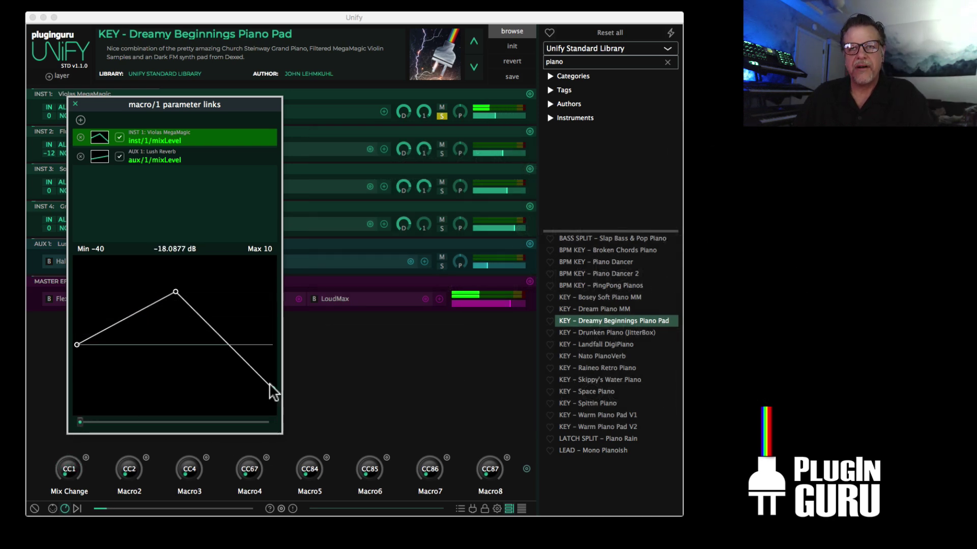
pyautogui.moveTo(272, 385); pyautogui.dragTo(278, 261)
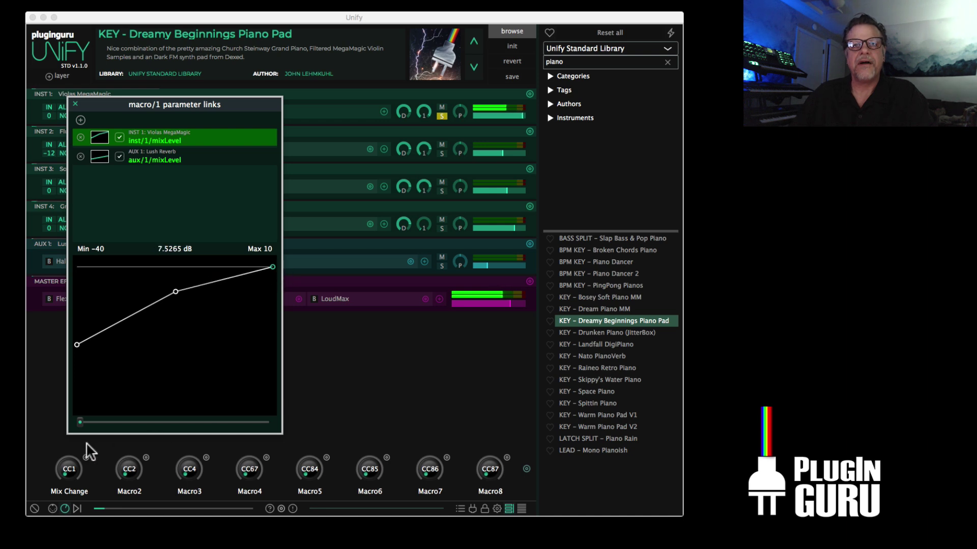
pyautogui.moveTo(77, 420); pyautogui.dragTo(44, 418)
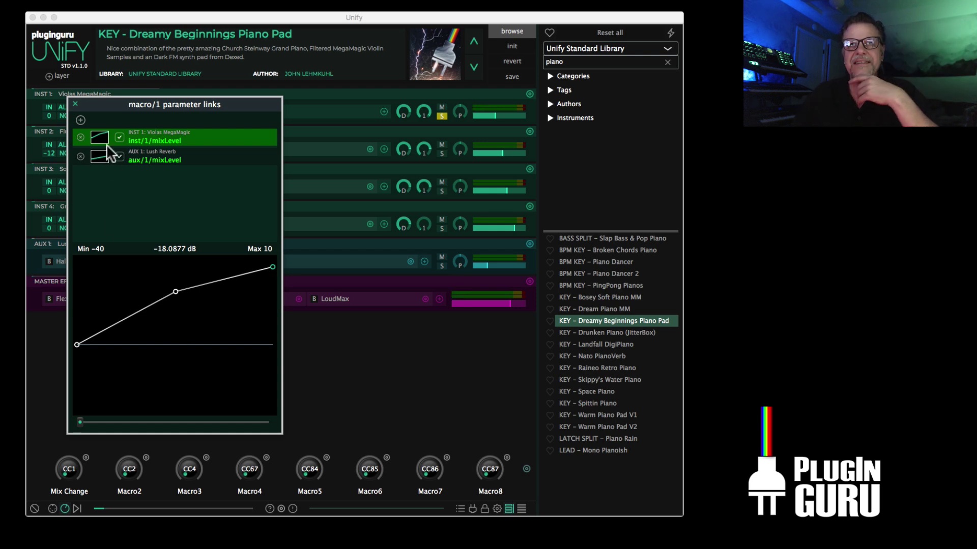
pyautogui.moveTo(273, 267); pyautogui.dragTo(275, 338)
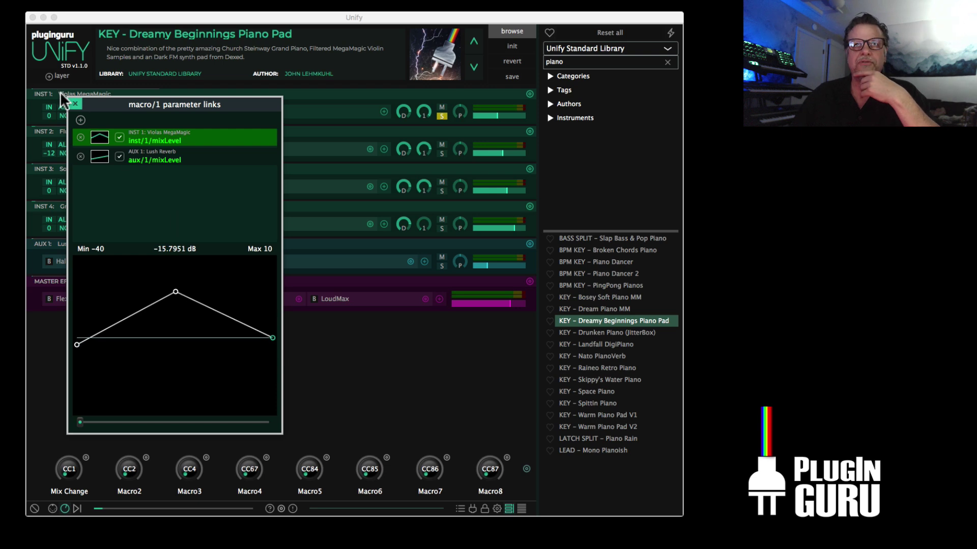
# - Re-enable the INST 1 Violas MegaMagic level link for Mix Change and close the links window
pyautogui.click(75, 105)
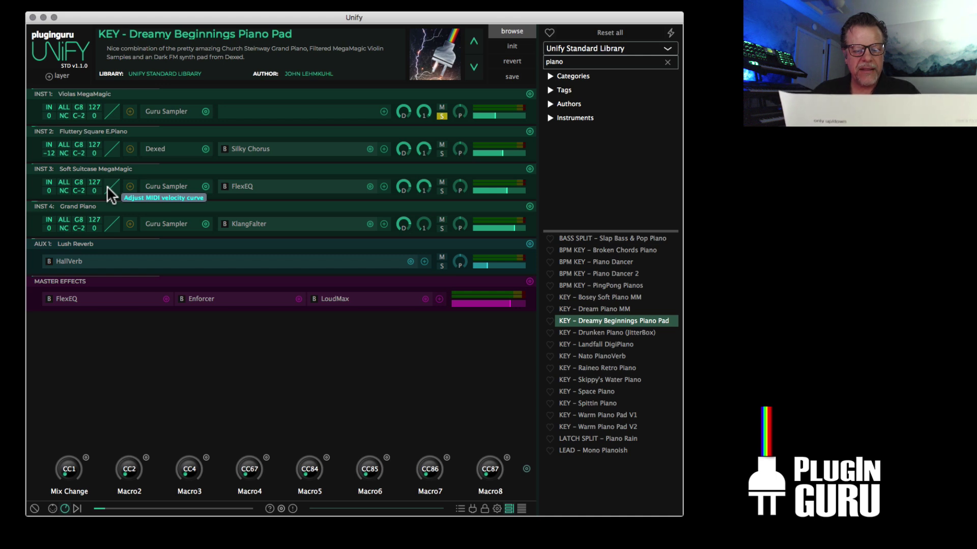
pyautogui.keyDown('alt'); pyautogui.click(86, 457); pyautogui.keyUp('alt')
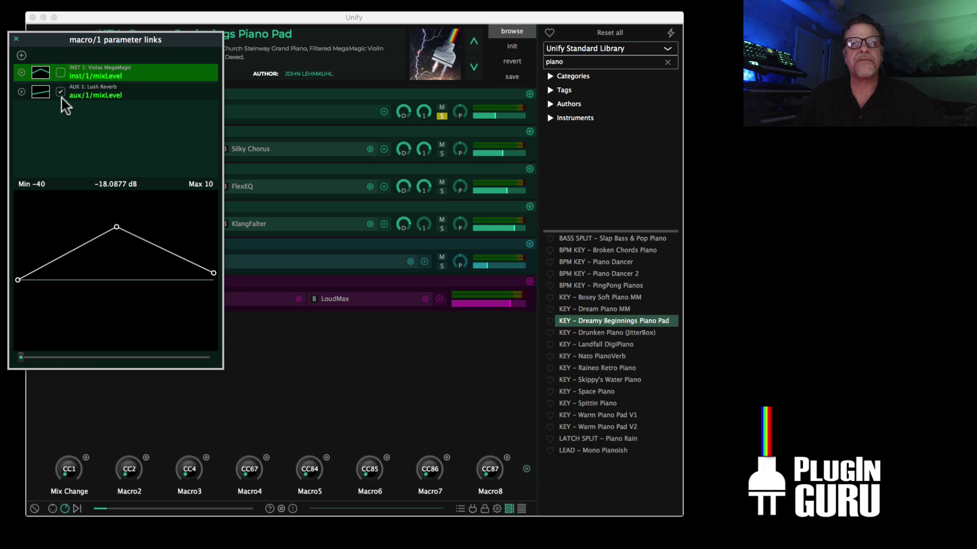
pyautogui.click(60, 73)
pyautogui.click(60, 91)
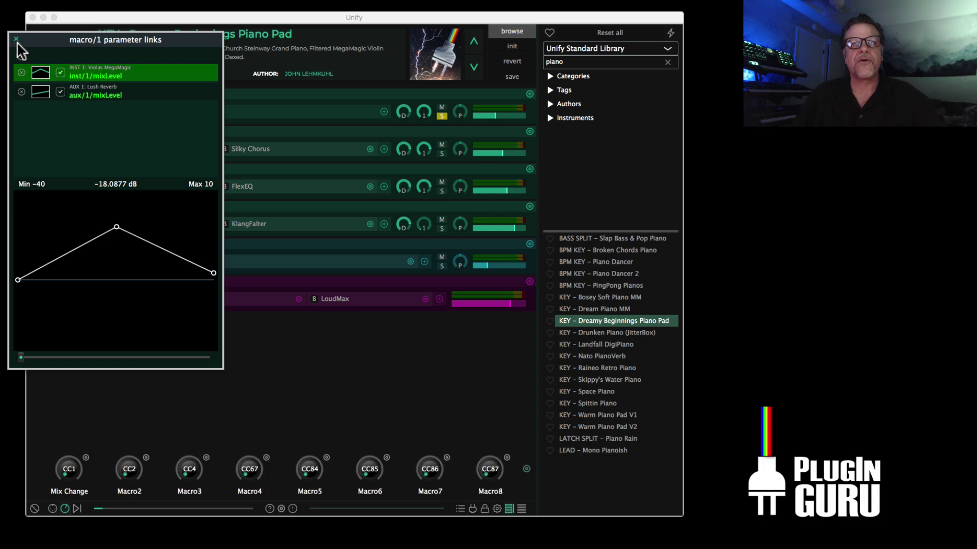
pyautogui.click(16, 39)
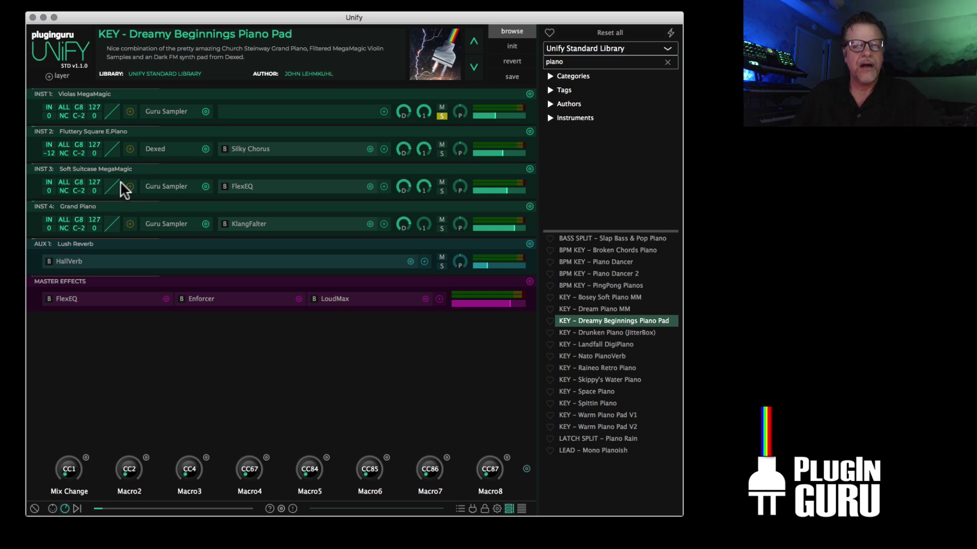
# - Add the Pump House effect to the INST 1 Violas MegaMagic layer
pyautogui.click(384, 111)
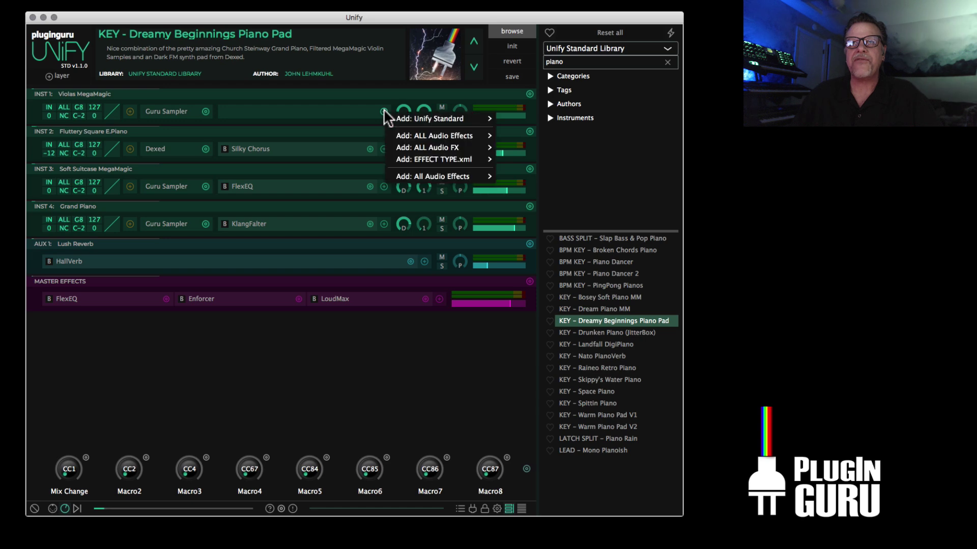
pyautogui.moveTo(443, 120)
pyautogui.moveTo(534, 138)
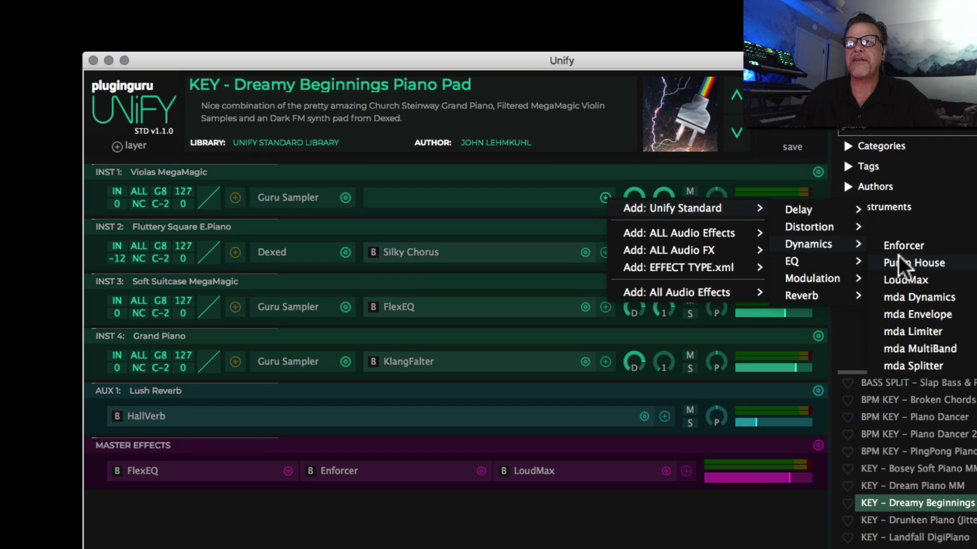
pyautogui.click(813, 230)
# - Edit the Pump House gain curve, then load the saved multi-peak curve and lower one peak
pyautogui.click(283, 347)
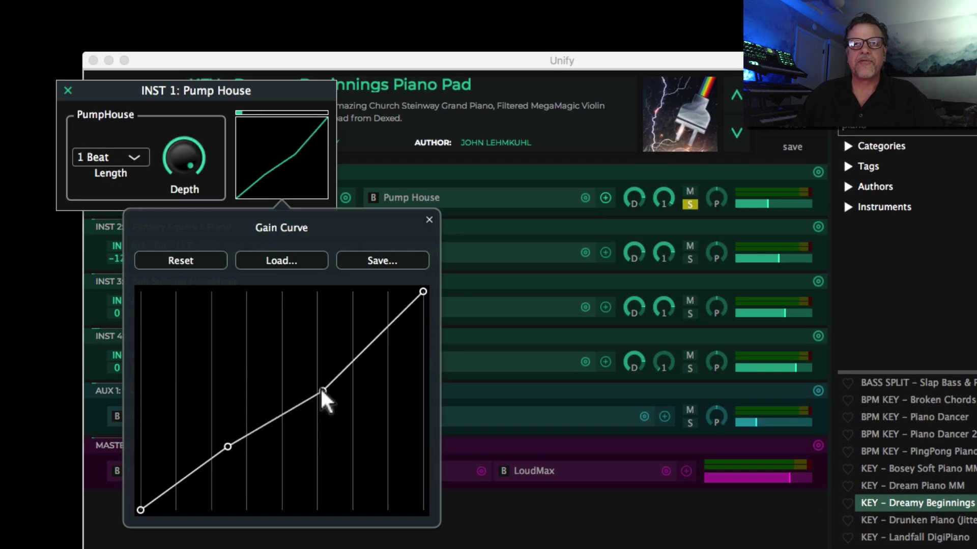
pyautogui.click(283, 417)
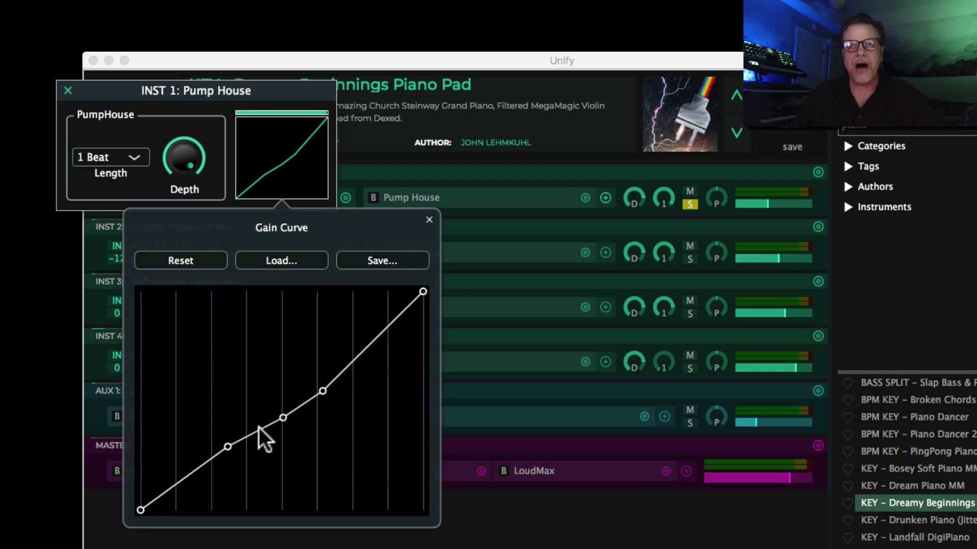
pyautogui.moveTo(228, 441); pyautogui.dragTo(217, 294)
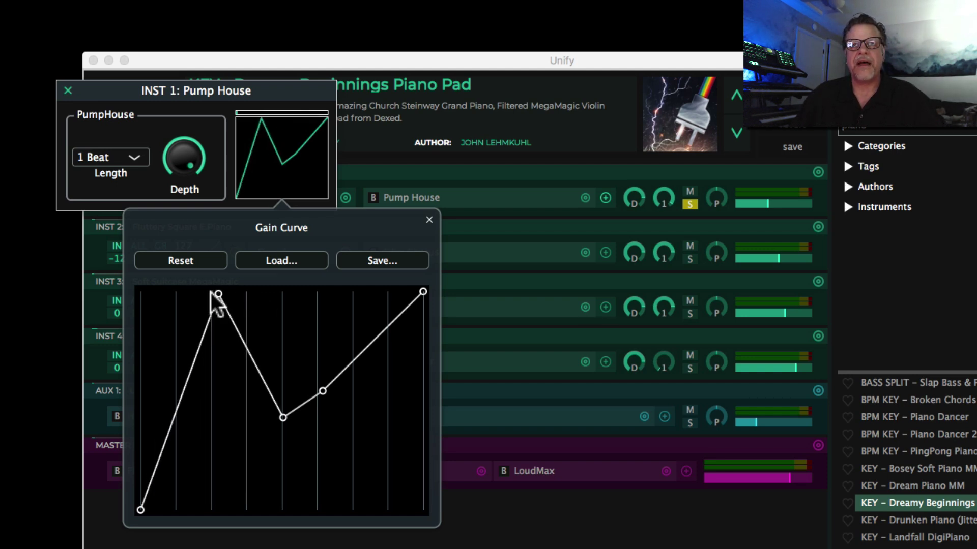
pyautogui.click(274, 261)
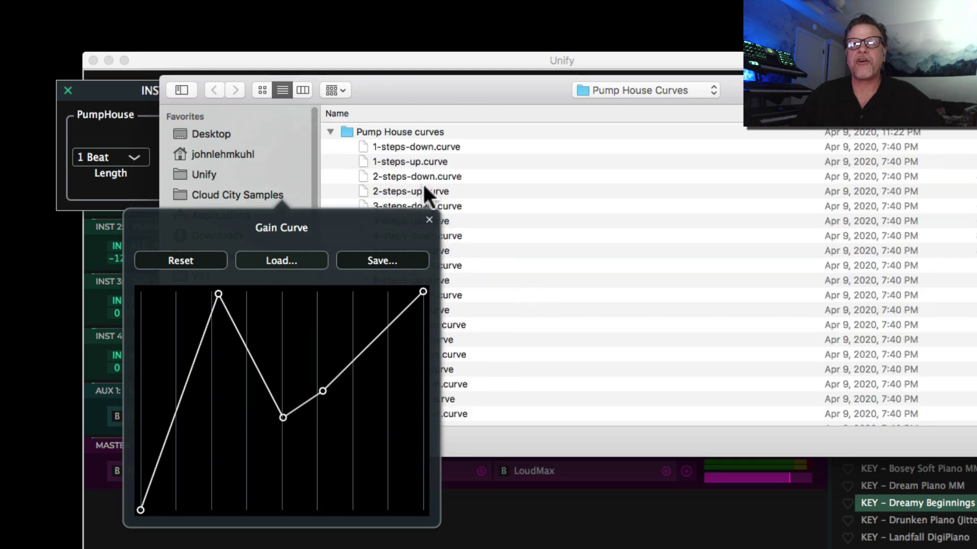
pyautogui.doubleClick(453, 337)
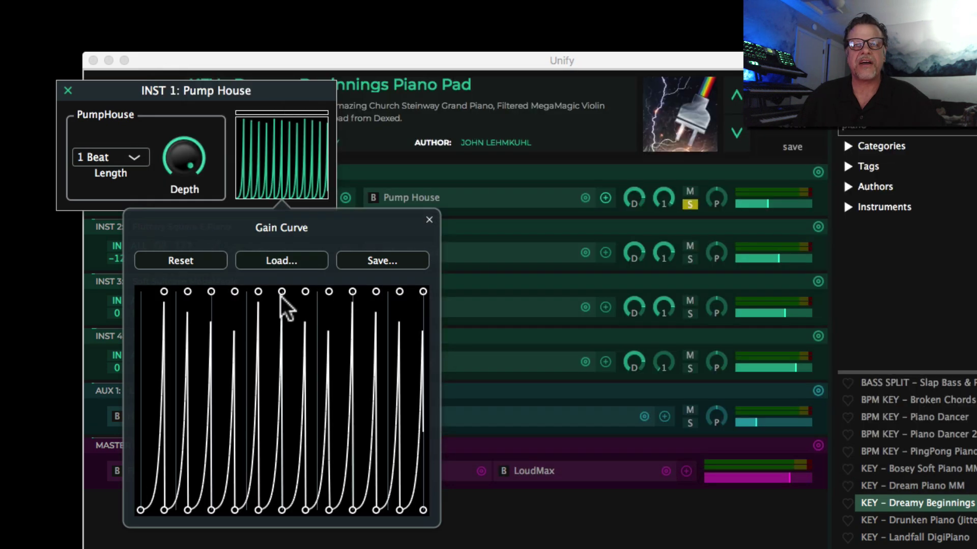
pyautogui.moveTo(281, 292); pyautogui.dragTo(301, 192)
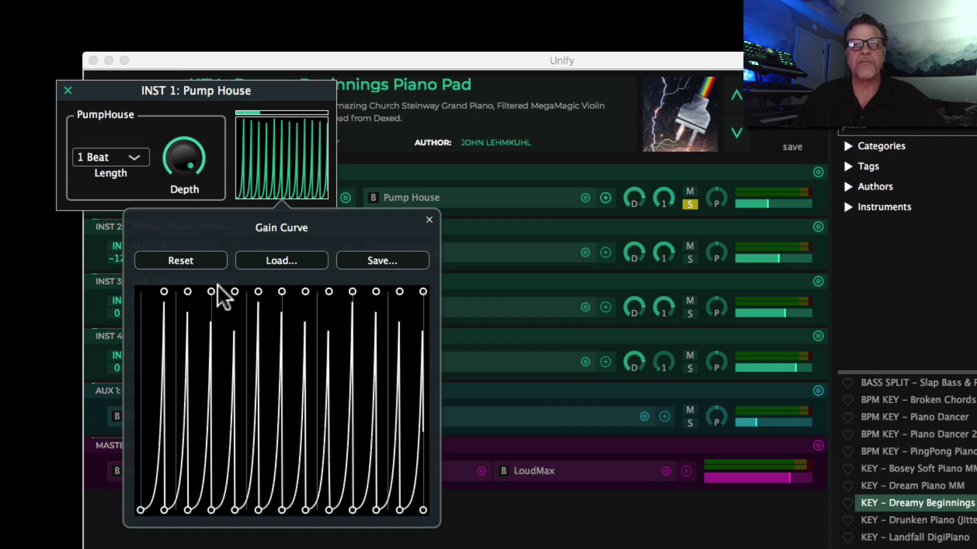
pyautogui.moveTo(212, 291); pyautogui.dragTo(216, 345)
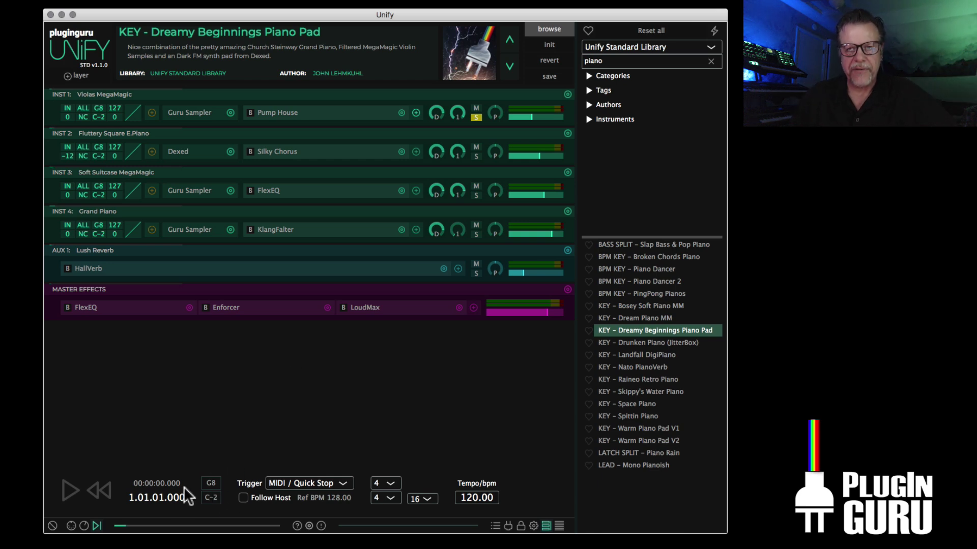
# - Set the sequencer trigger mode to MIDI / Restart
pyautogui.click(211, 484)
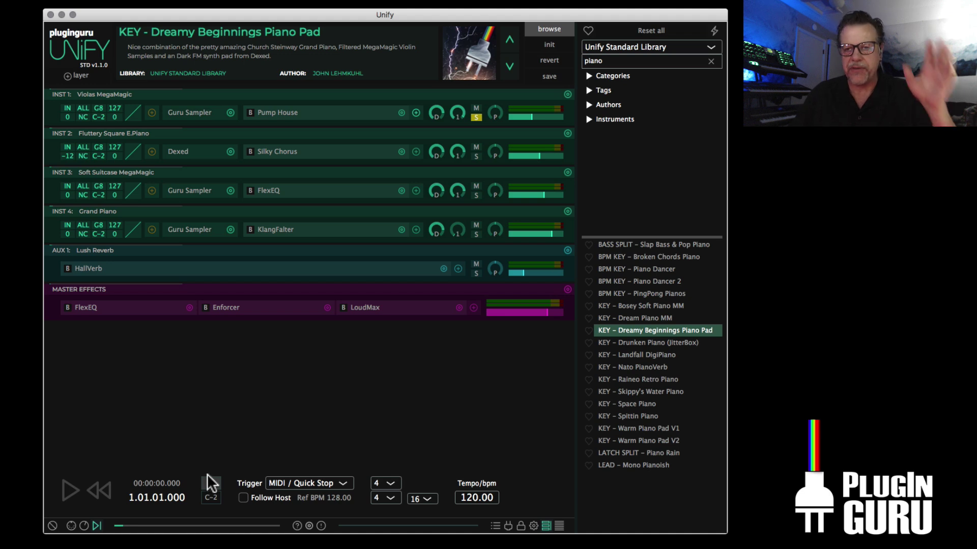
pyautogui.click(310, 484)
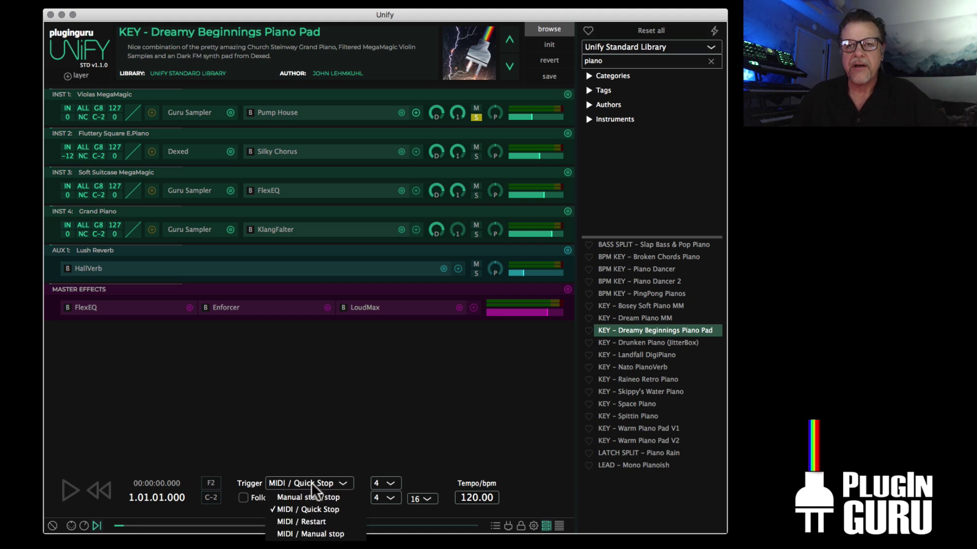
pyautogui.click(300, 519)
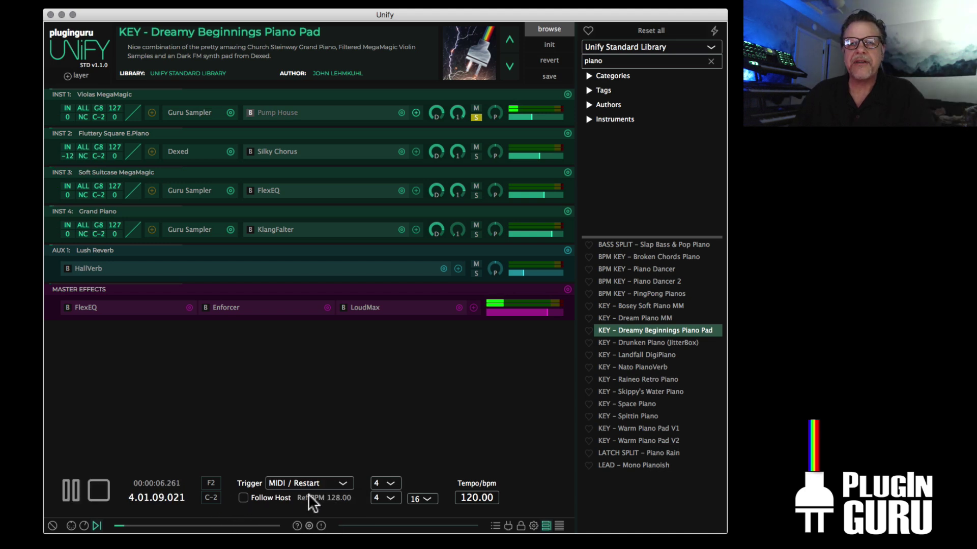
pyautogui.moveTo(213, 484); pyautogui.dragTo(243, 376)
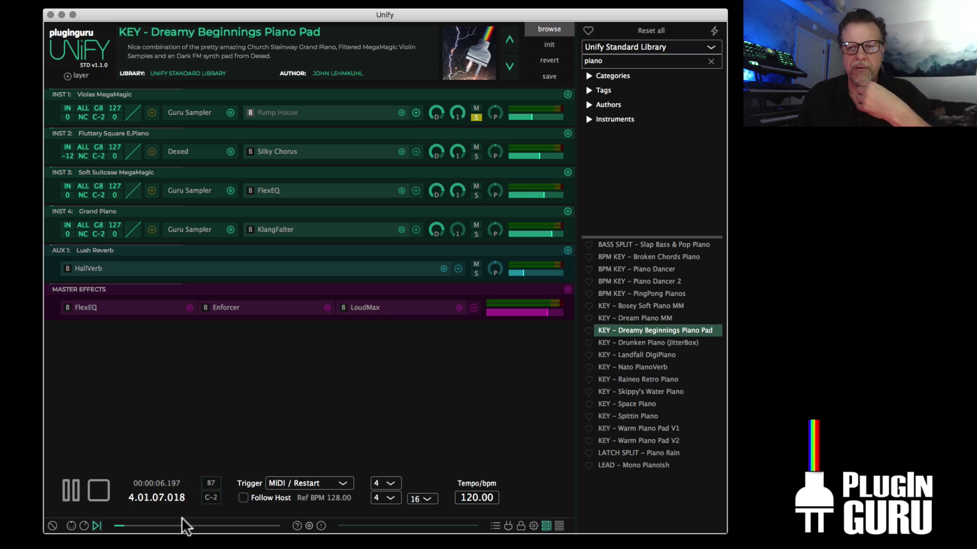
# - Change the trigger mode to MIDI / Manual stop and stop playback
pyautogui.click(304, 482)
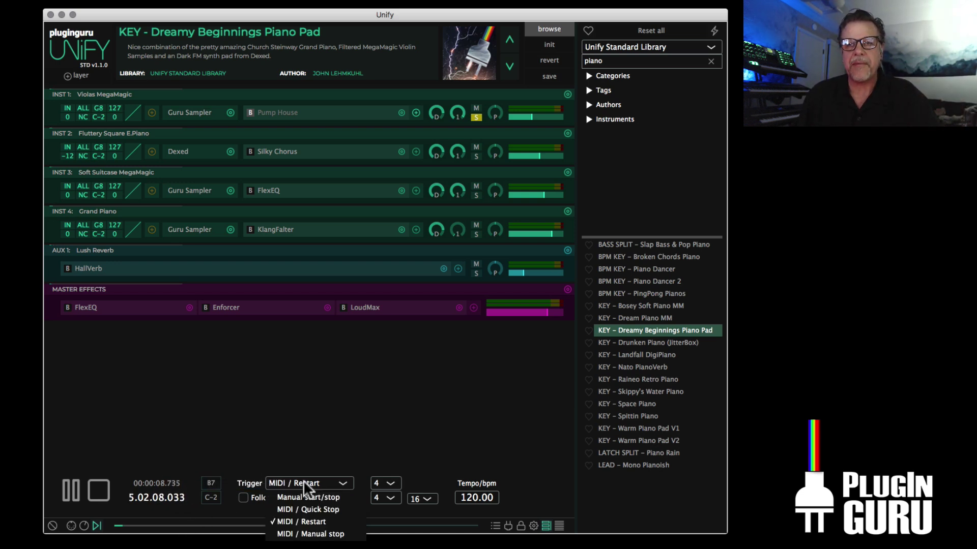
pyautogui.click(304, 535)
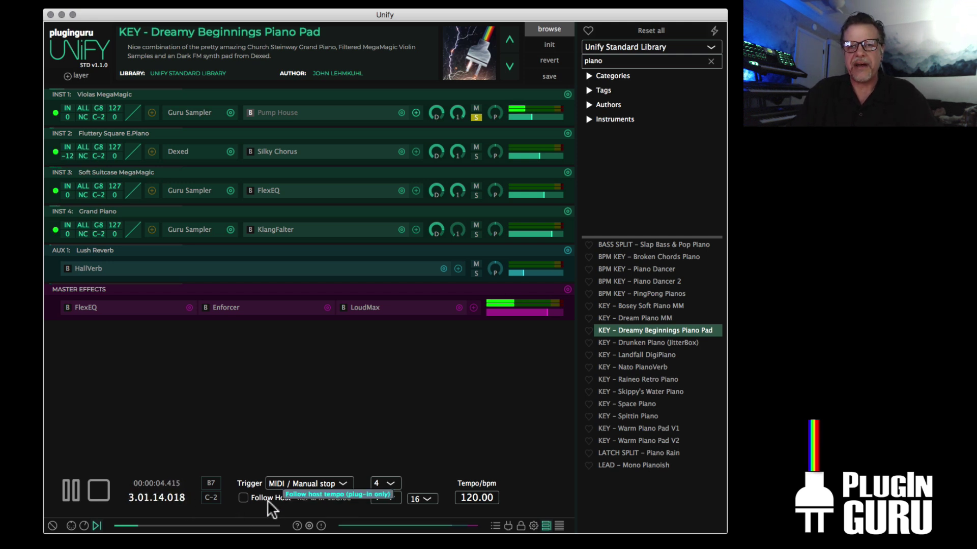
pyautogui.click(99, 490)
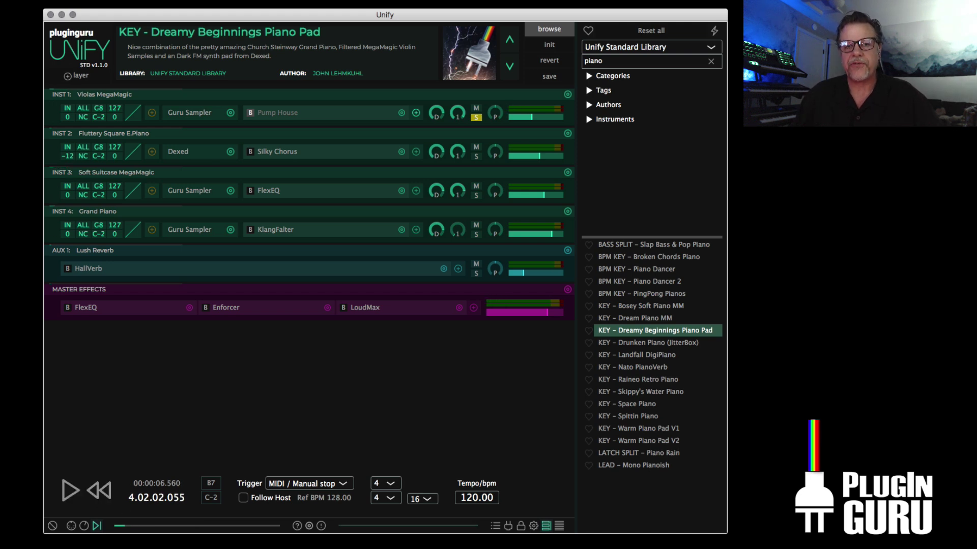
# - Set the beat unit to 16 and beats per bar to 13, giving a 13/16 time signature
pyautogui.click(384, 484)
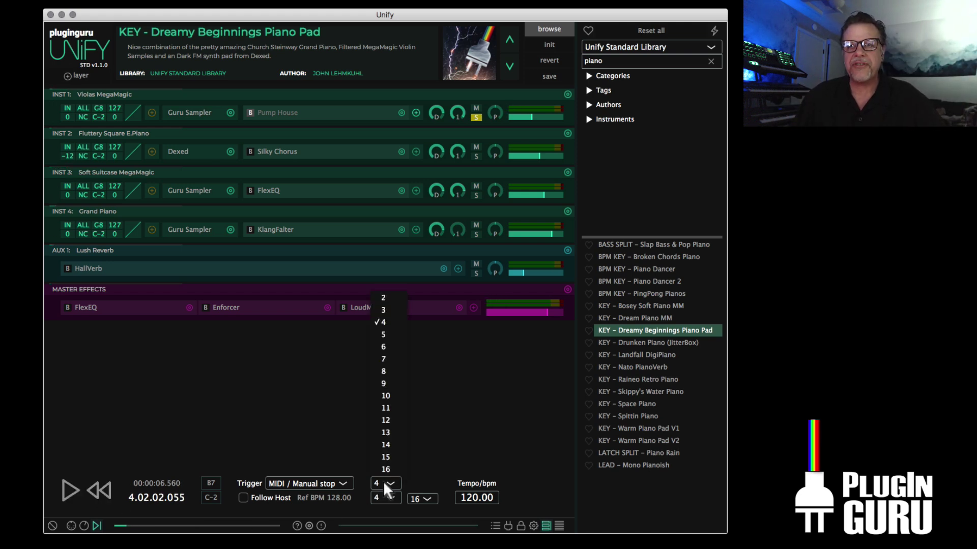
pyautogui.click(389, 348)
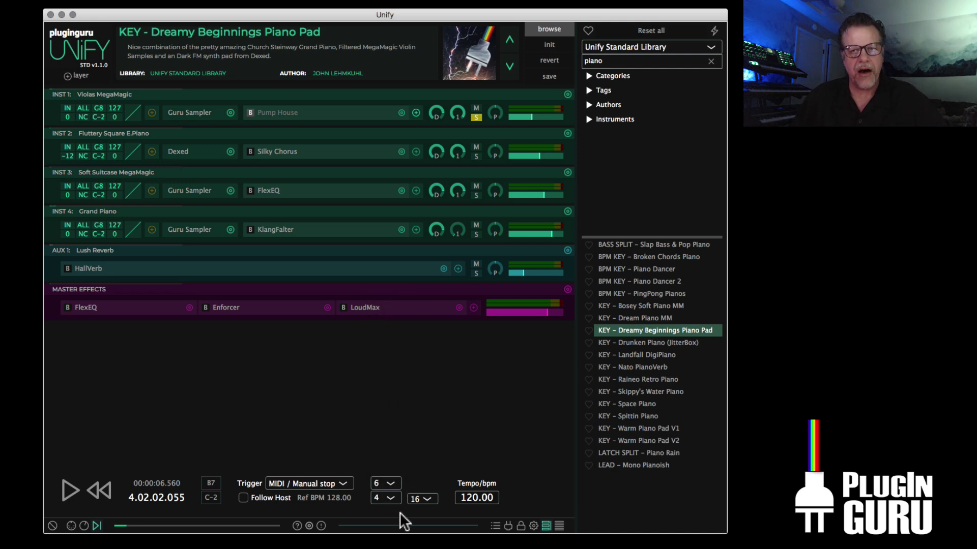
pyautogui.click(384, 502)
pyautogui.click(380, 466)
pyautogui.click(389, 483)
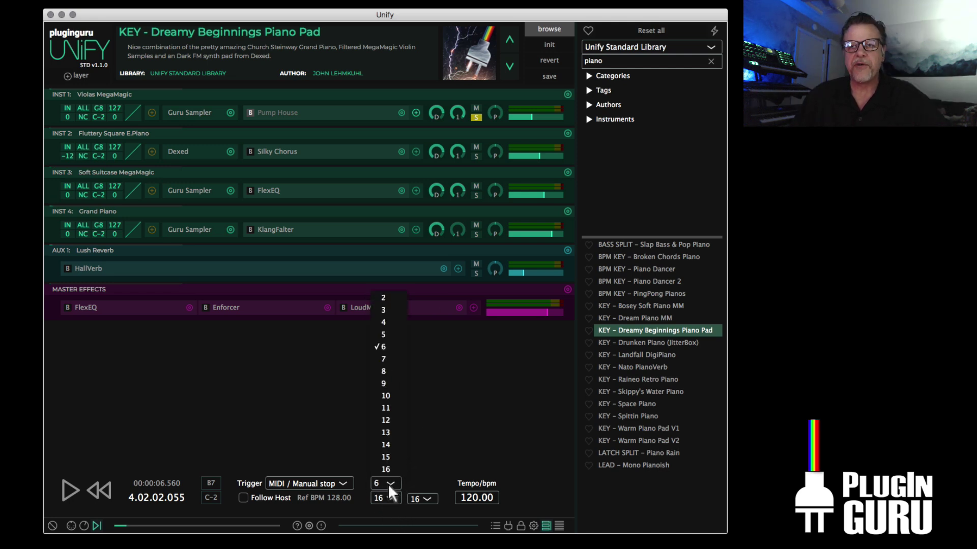
pyautogui.click(393, 433)
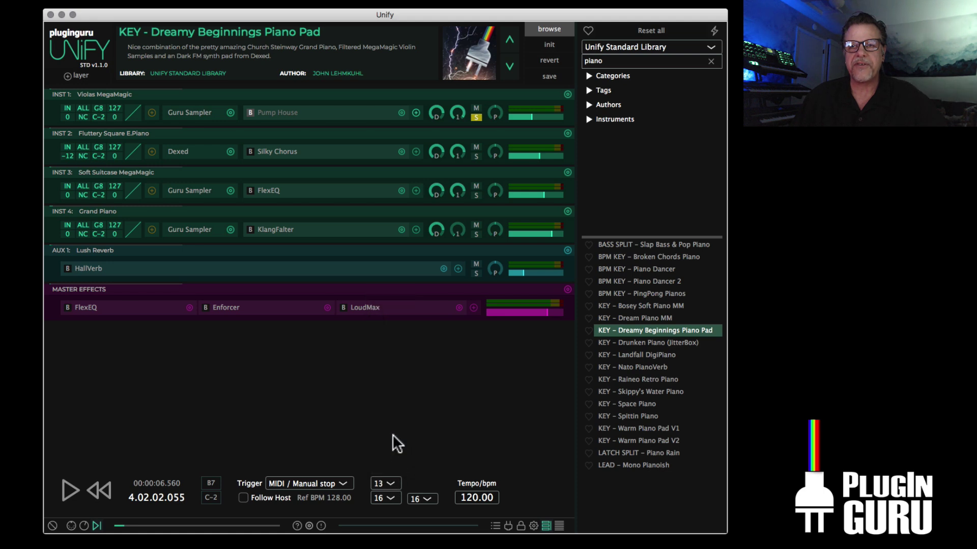
pyautogui.click(427, 500)
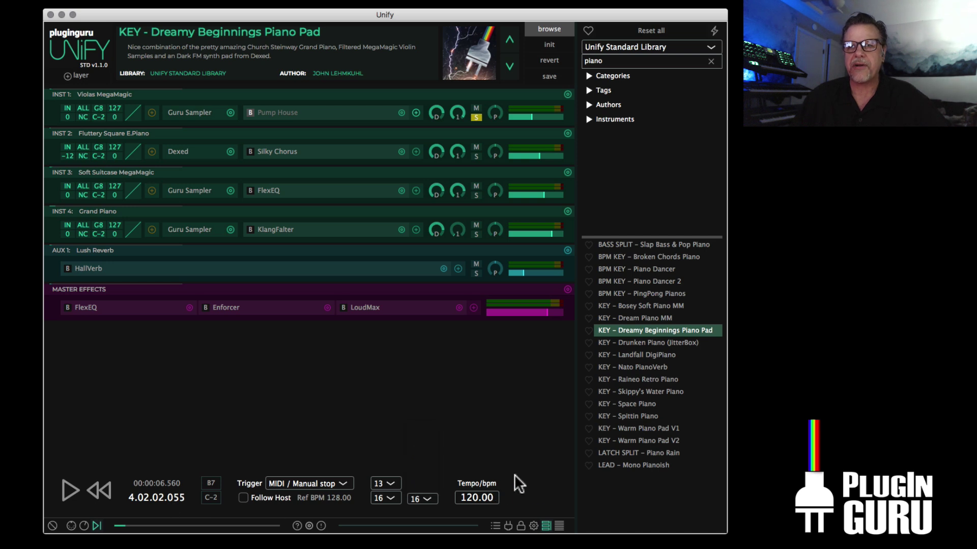
# - Untick Save BPM Data in the preset save details, then cancel without saving
pyautogui.click(549, 77)
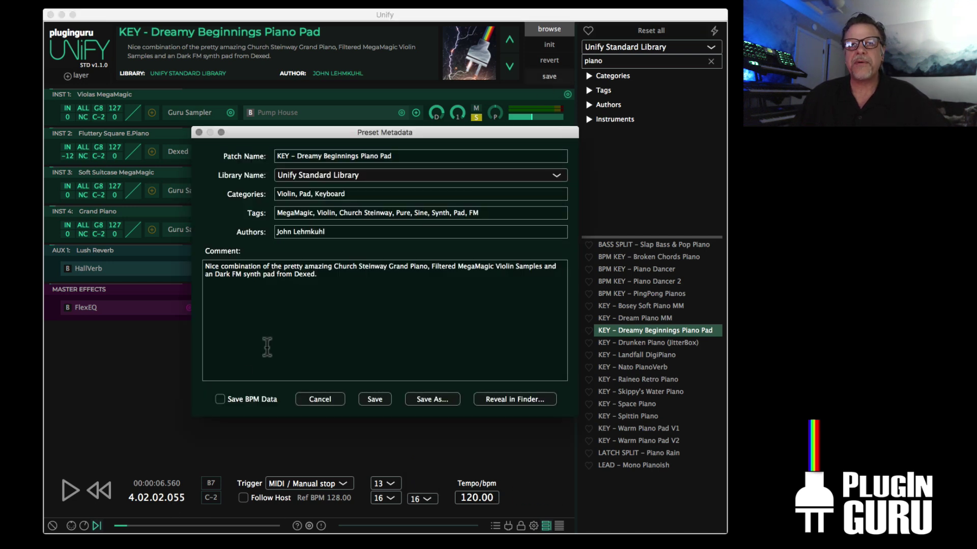
pyautogui.click(220, 399)
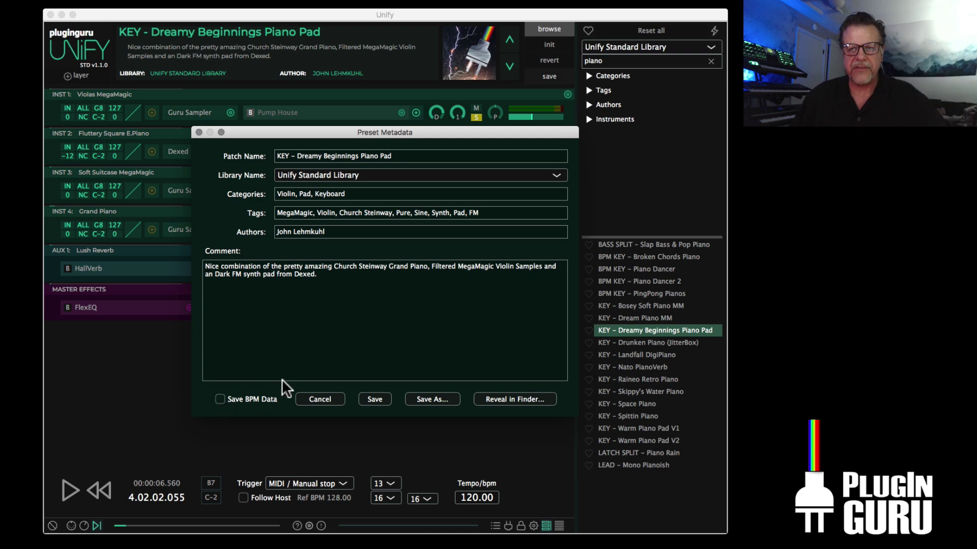
pyautogui.click(320, 400)
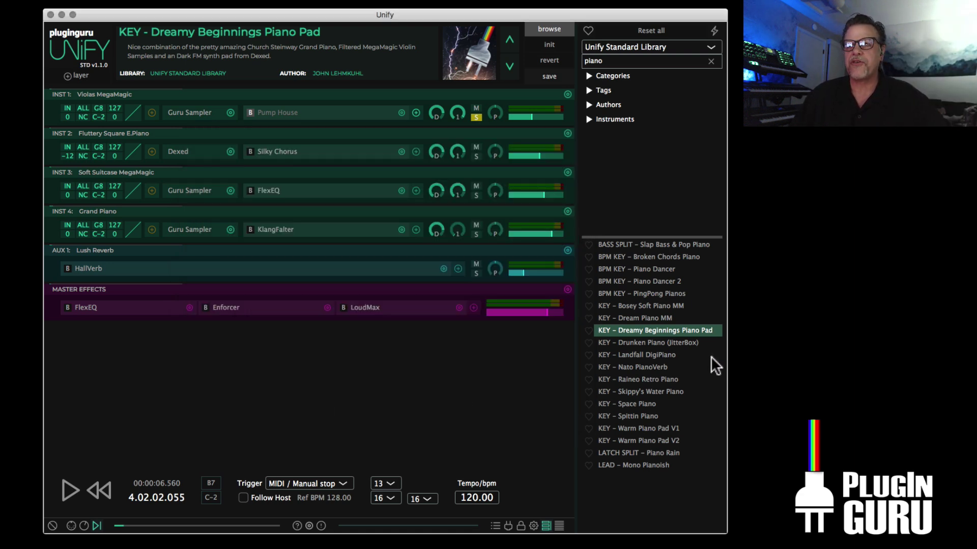
# - Audition BPM KEY - Piano Dancer and Piano Dancer 2, ending on BPM KEY - Broken Chords Piano
pyautogui.click(656, 269)
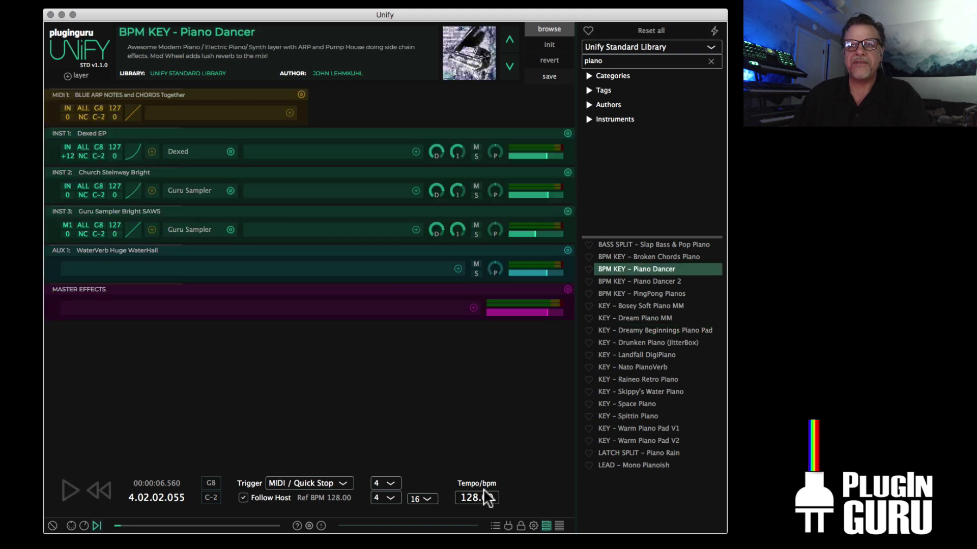
pyautogui.click(653, 281)
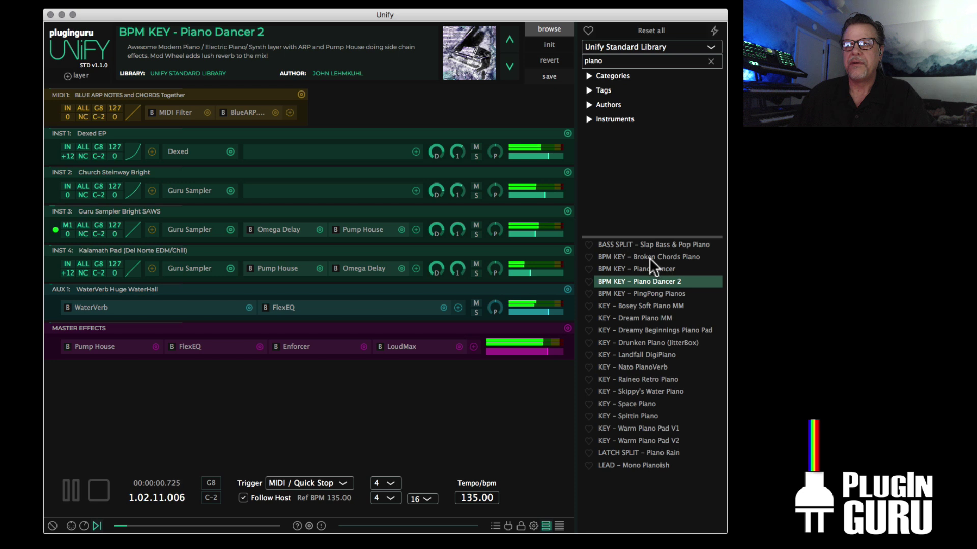
pyautogui.click(647, 256)
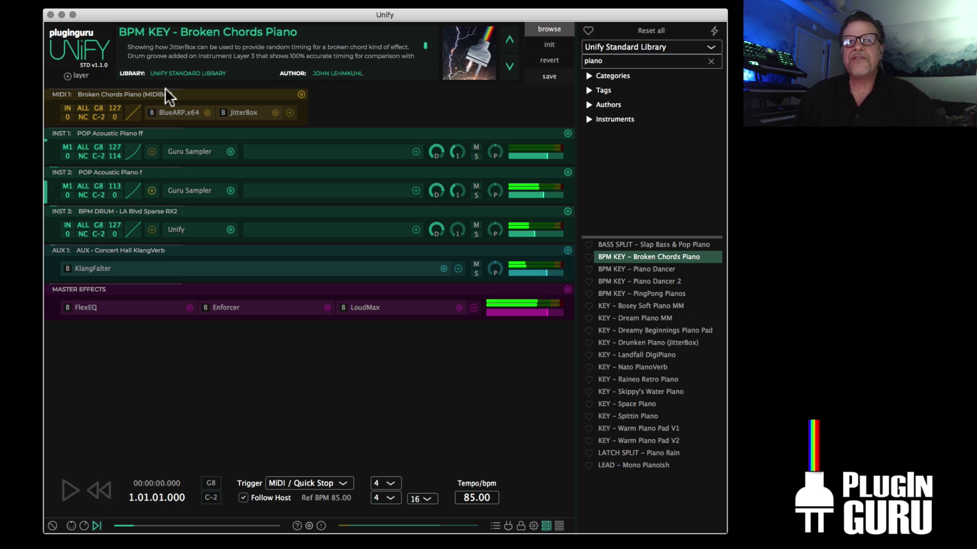
# - Set the MIDI 1 JitterBox's maximum time jitter to 89.0 ms and close its editor
pyautogui.click(249, 112)
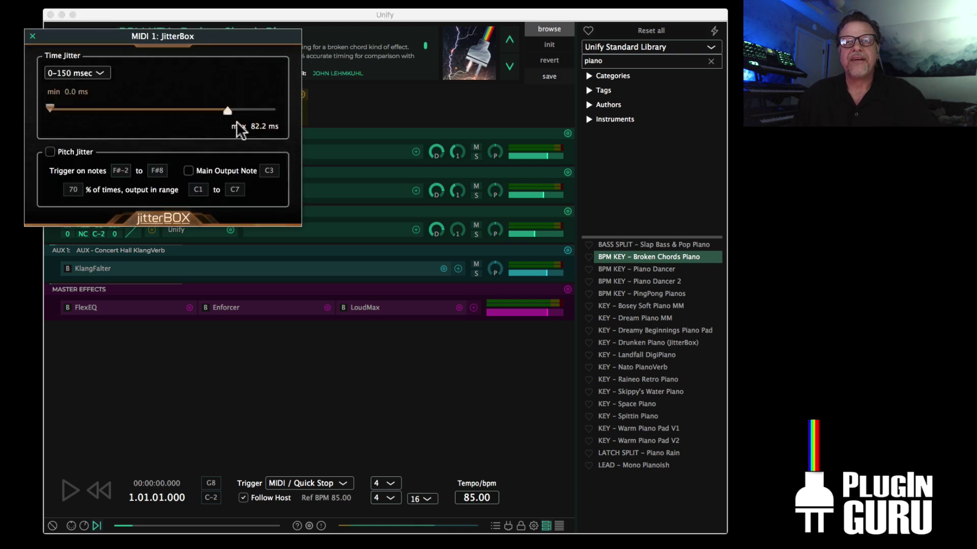
pyautogui.moveTo(229, 111); pyautogui.dragTo(34, 95)
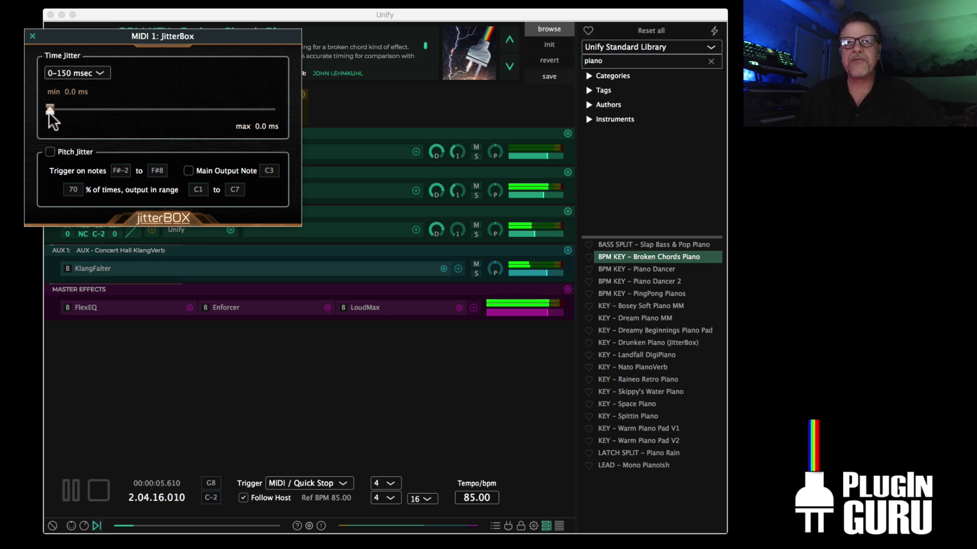
pyautogui.moveTo(49, 111); pyautogui.dragTo(177, 116)
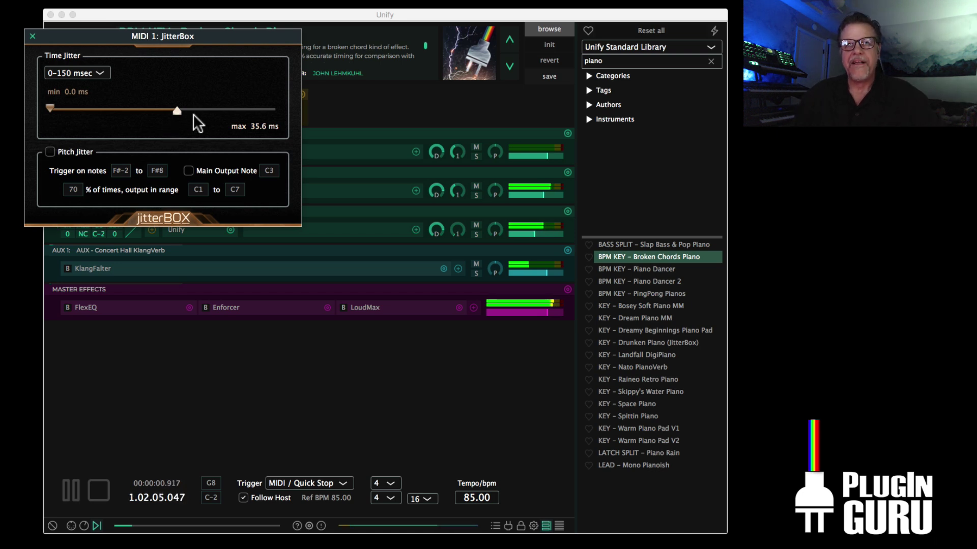
pyautogui.moveTo(179, 108); pyautogui.dragTo(227, 115)
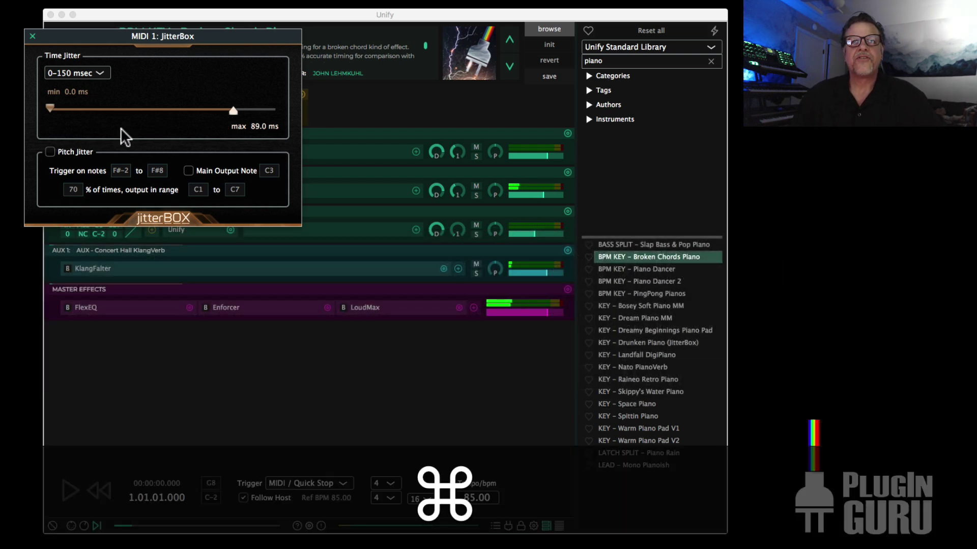
pyautogui.press('super+w')
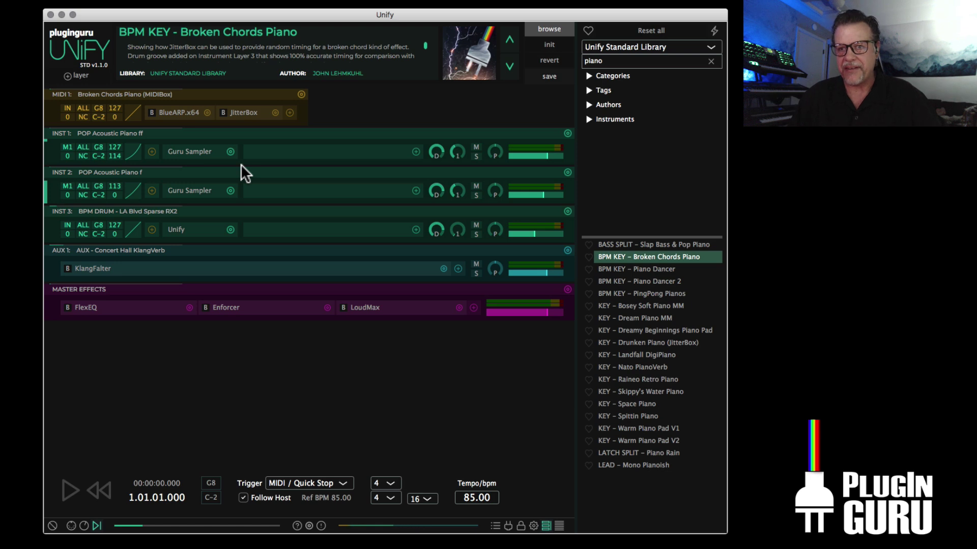
# - Bypass MIDI 1's BlueARP arpeggiator, clear the piano search, and copy the JitterBox state
pyautogui.click(152, 111)
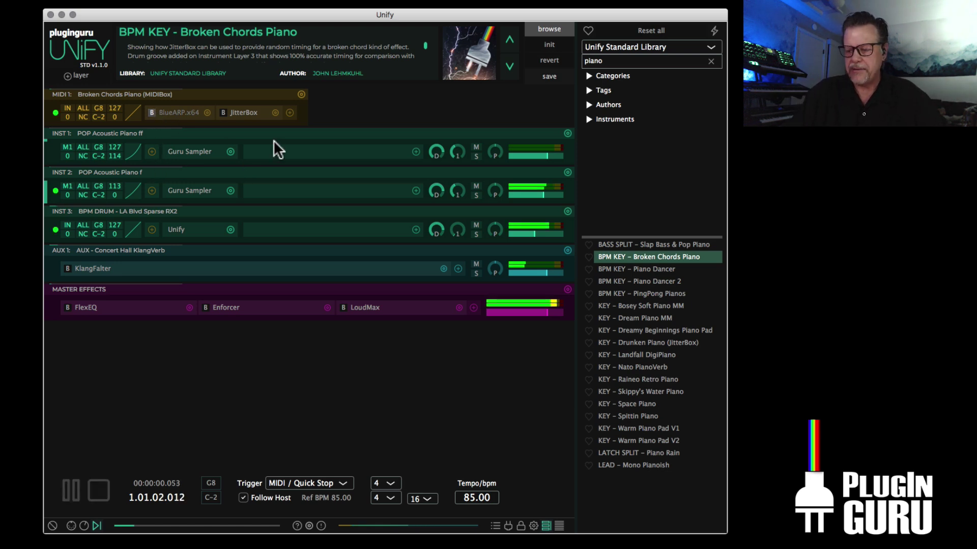
pyautogui.click(710, 61)
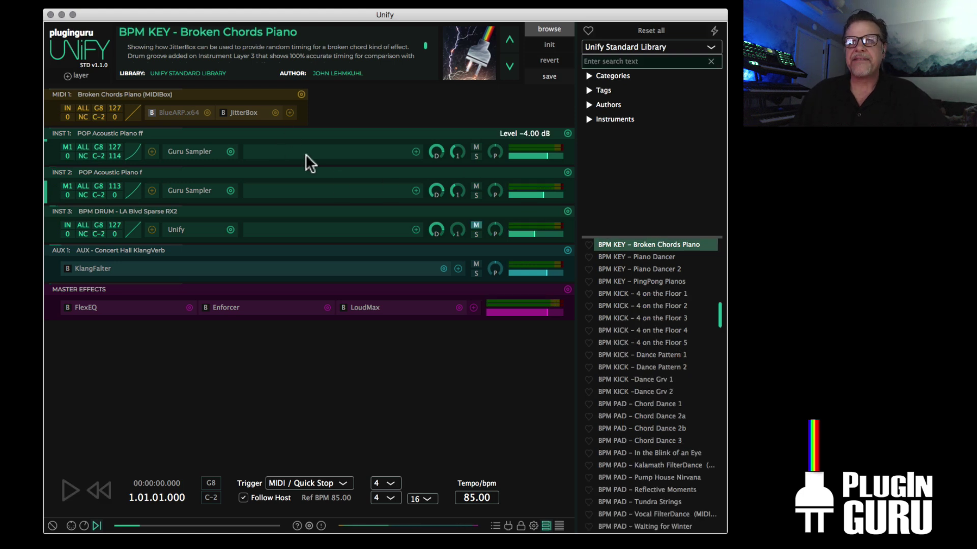
pyautogui.click(274, 112)
pyautogui.moveTo(320, 173)
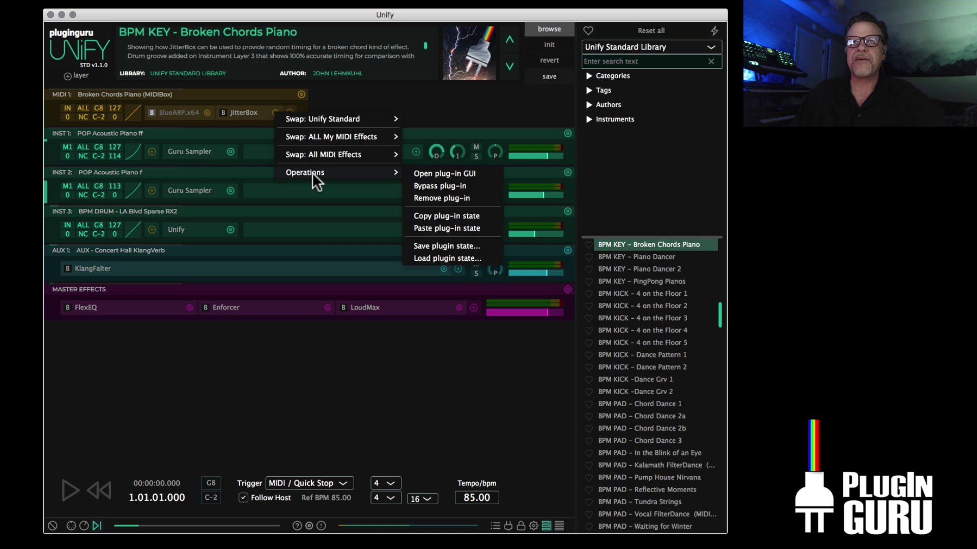
pyautogui.click(434, 216)
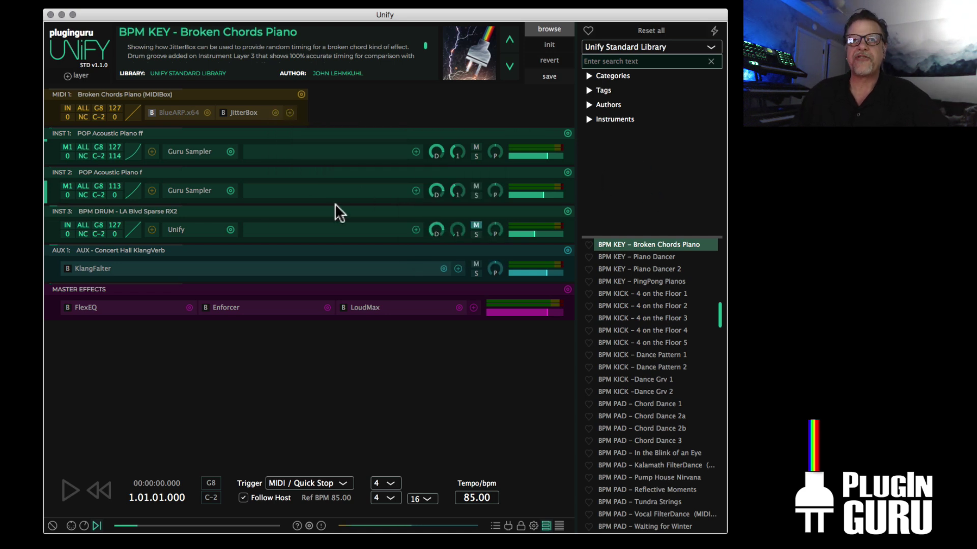
# - Paste the copied settings back into the JitterBox plug-in
pyautogui.click(274, 111)
pyautogui.moveTo(303, 172)
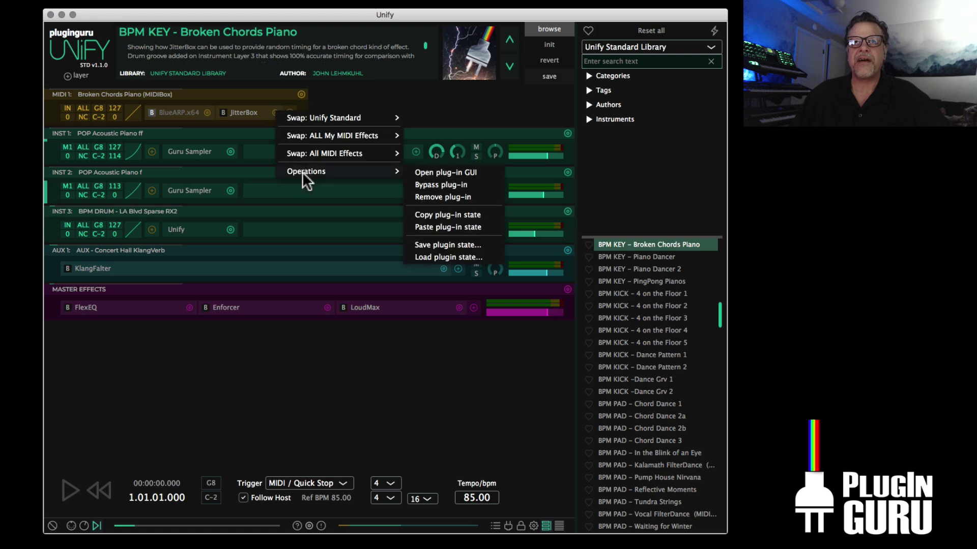
pyautogui.click(451, 225)
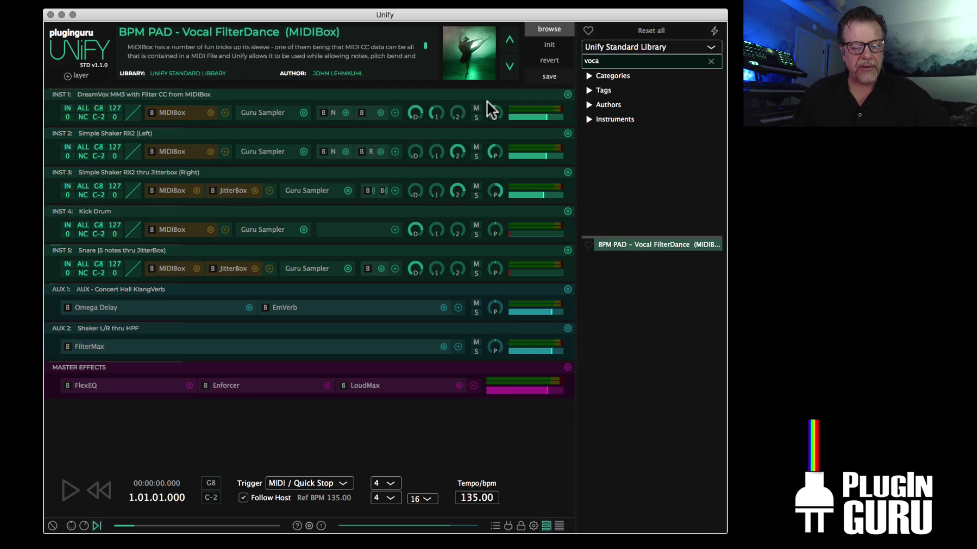
pyautogui.click(83, 76)
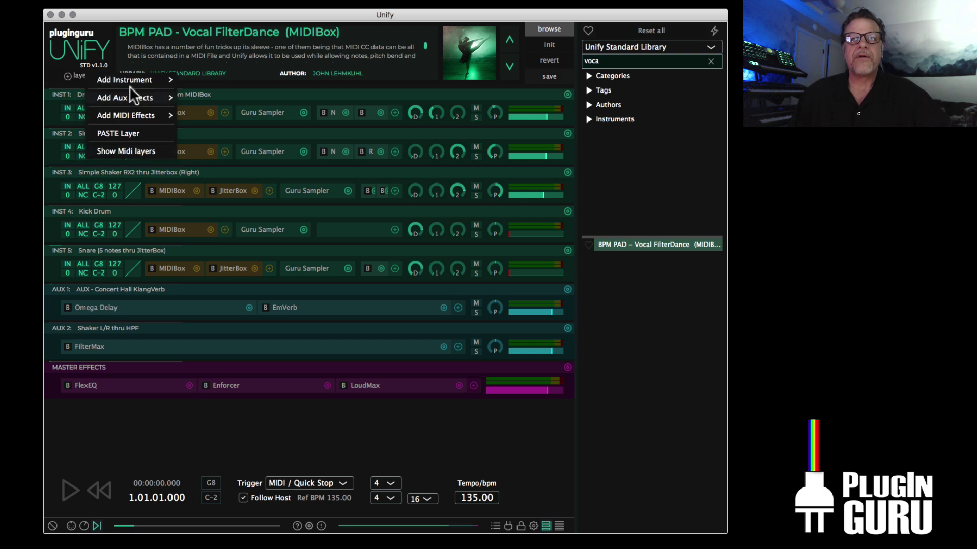
pyautogui.moveTo(129, 81)
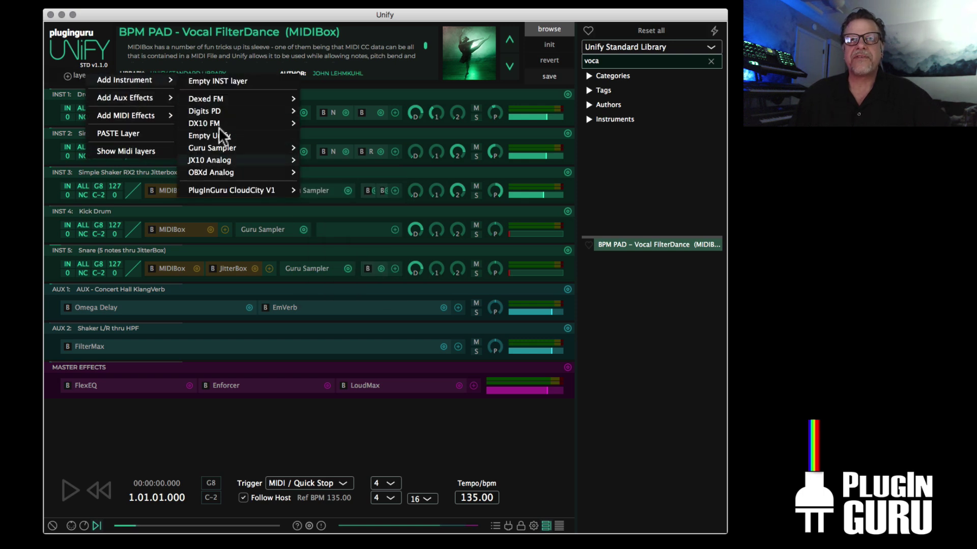
pyautogui.moveTo(217, 187)
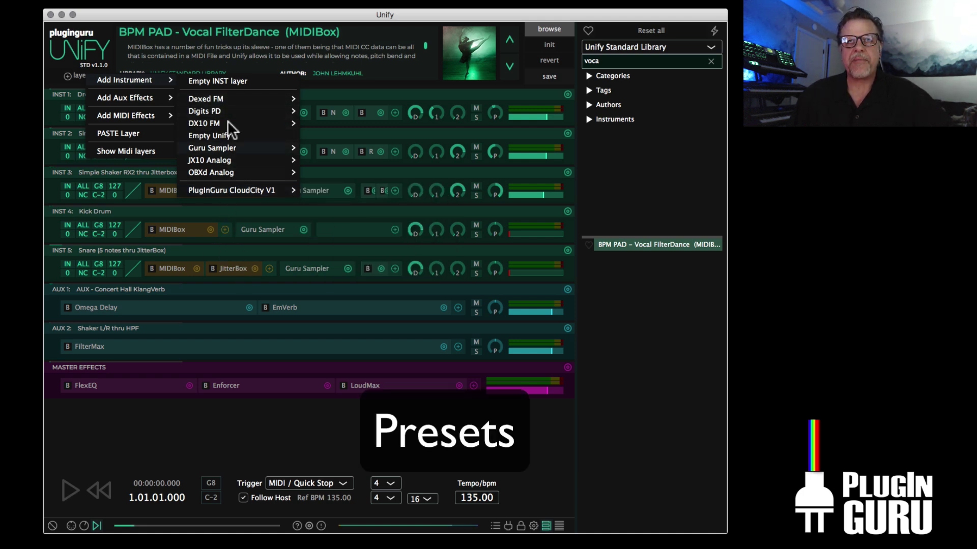
pyautogui.click(293, 404)
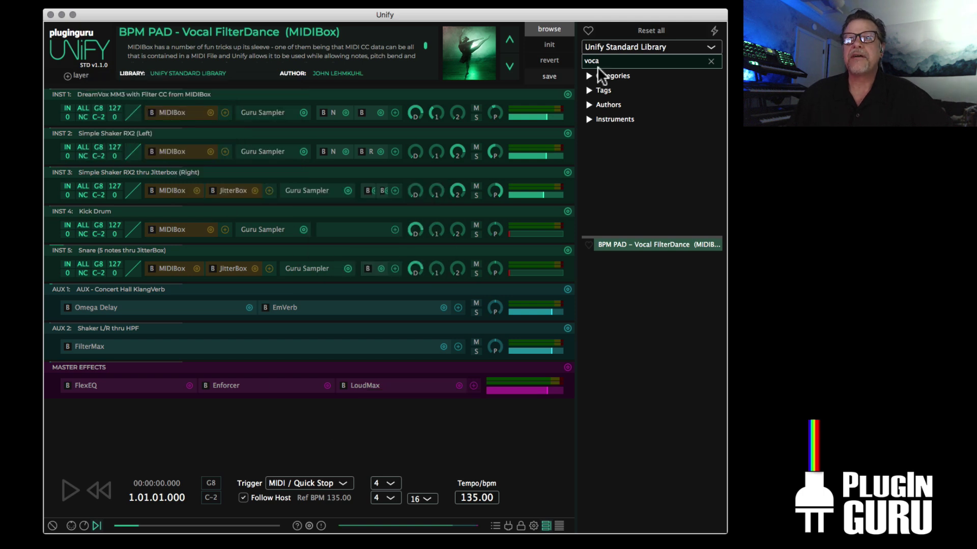
# - Start a blank patch, add CloudCity's MOD IDEA 1 – CHORDS layer, mute the sine synth, and show the keyboard
pyautogui.click(557, 44)
pyautogui.click(89, 76)
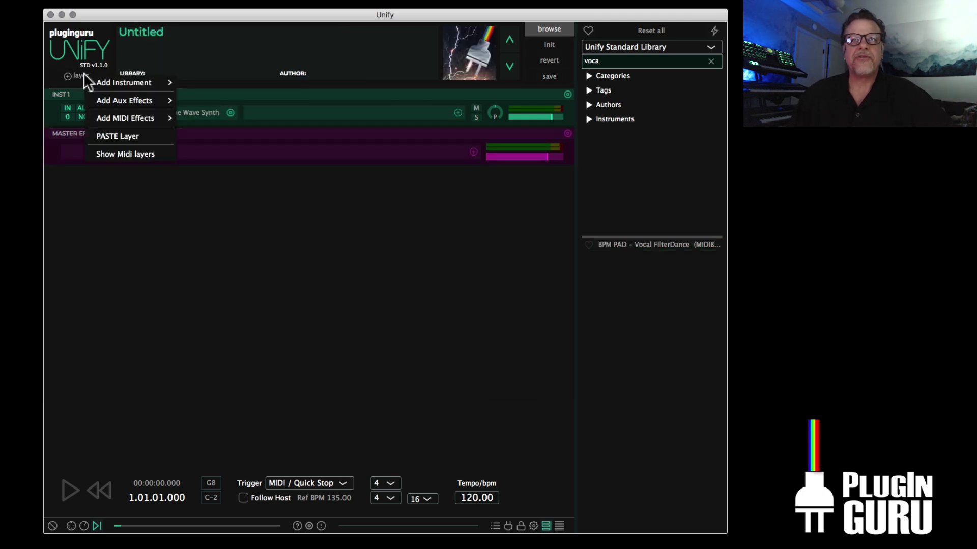
pyautogui.moveTo(228, 189)
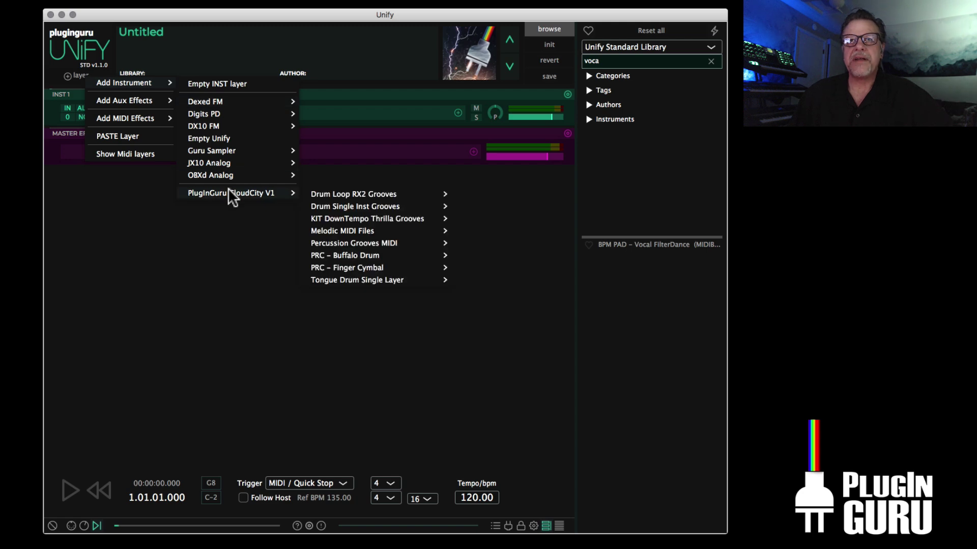
pyautogui.moveTo(353, 230)
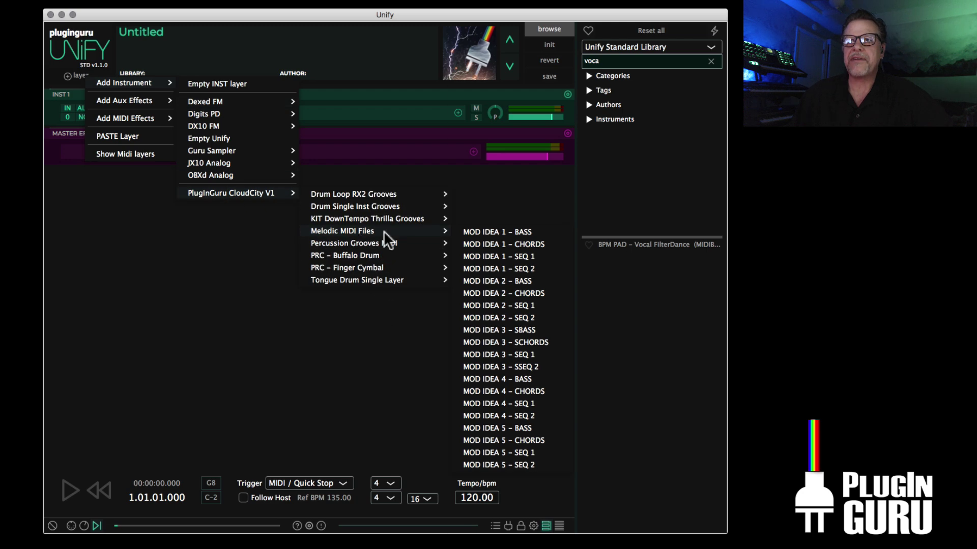
pyautogui.click(529, 244)
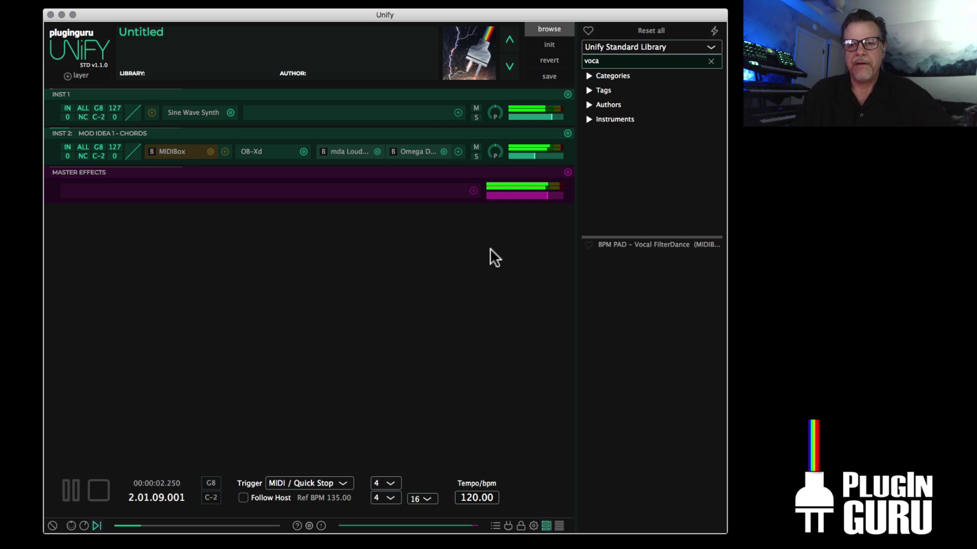
pyautogui.click(476, 108)
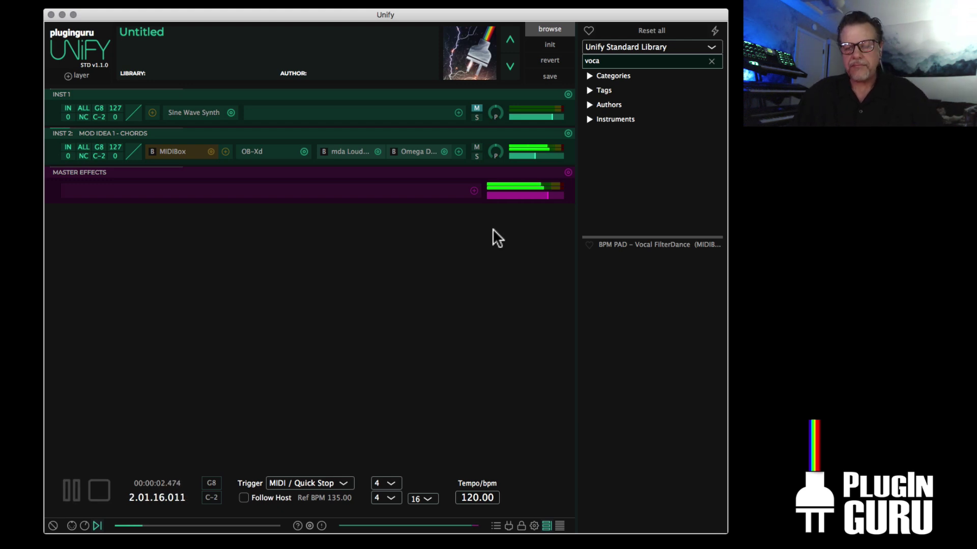
pyautogui.click(72, 526)
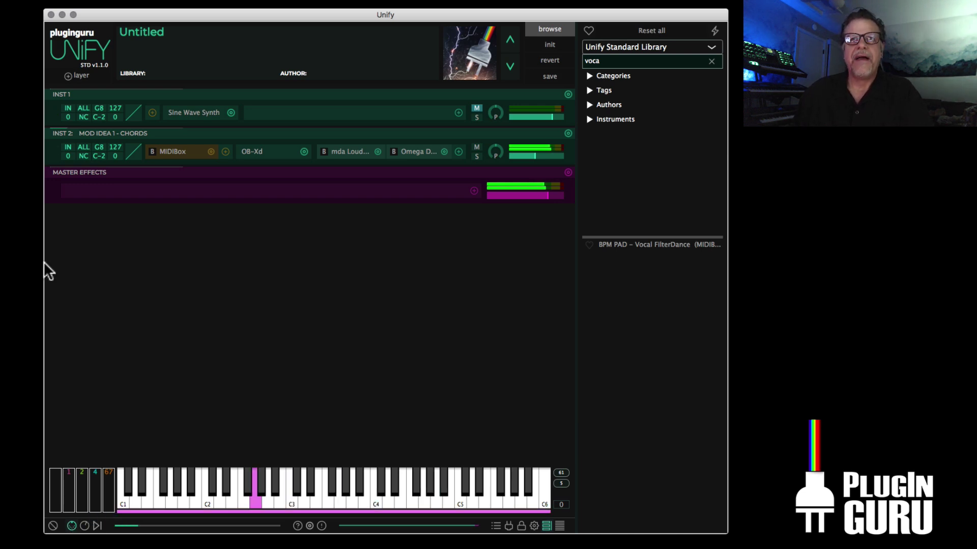
# - Add CloudCity's MOD IDEA 1 – BASS layer from Melodic MIDI Files
pyautogui.click(90, 72)
pyautogui.moveTo(114, 79)
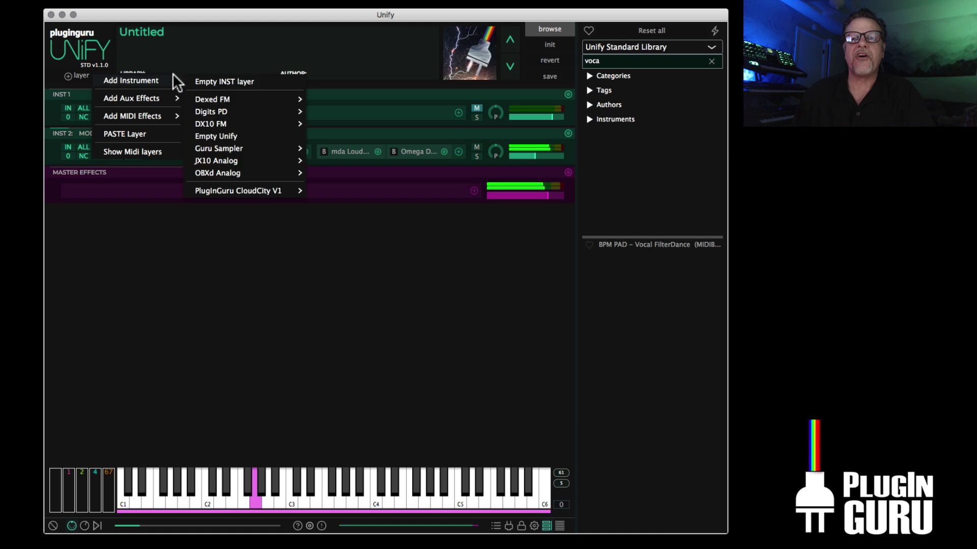
pyautogui.click(231, 315)
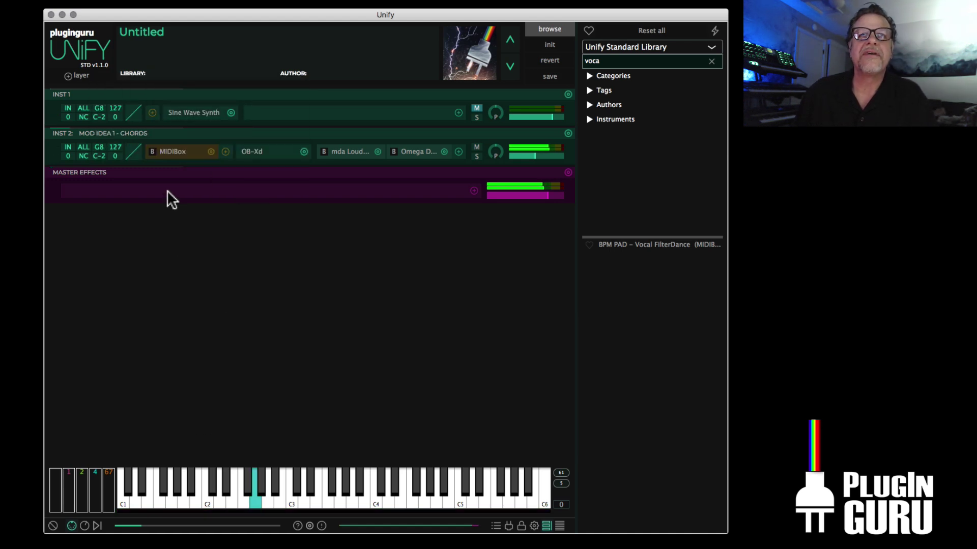
pyautogui.click(82, 74)
pyautogui.moveTo(122, 80)
pyautogui.moveTo(229, 188)
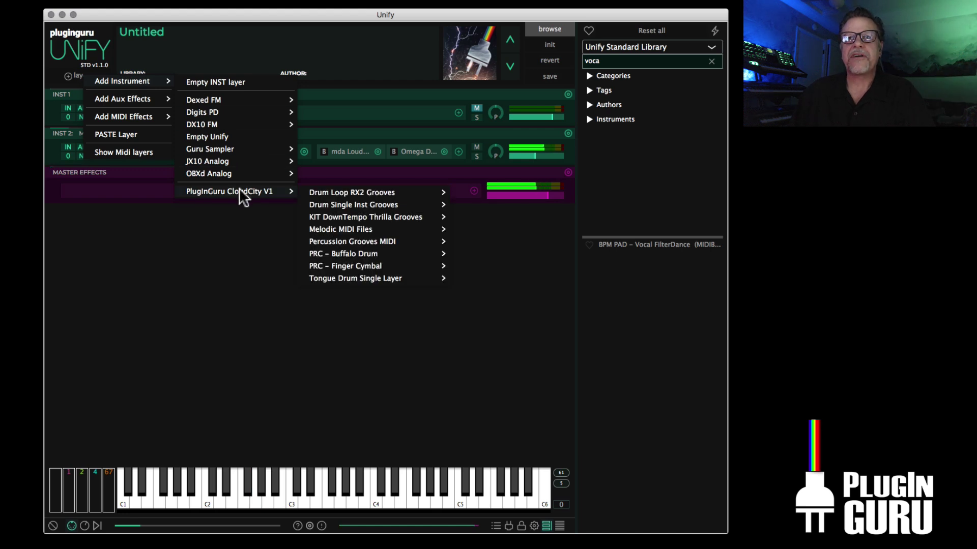
pyautogui.moveTo(346, 228)
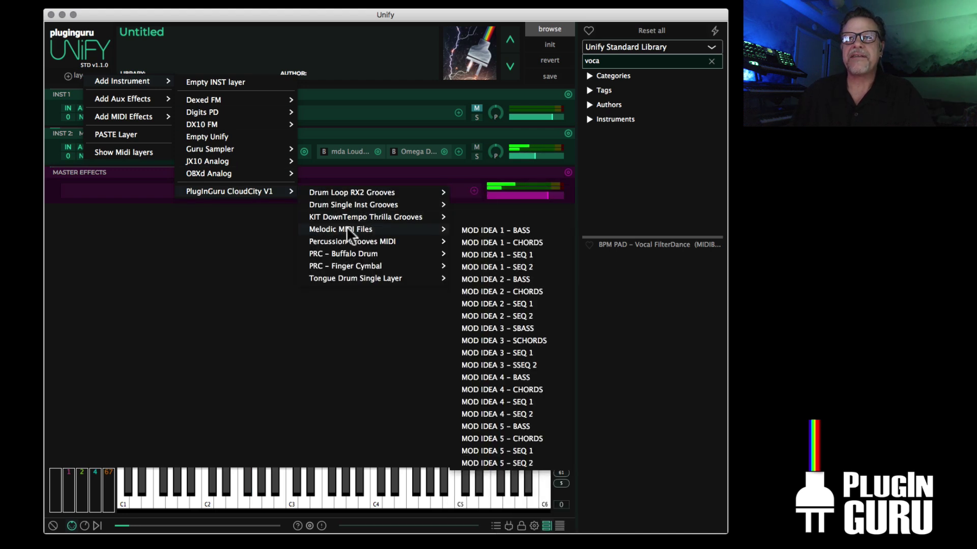
pyautogui.click(487, 230)
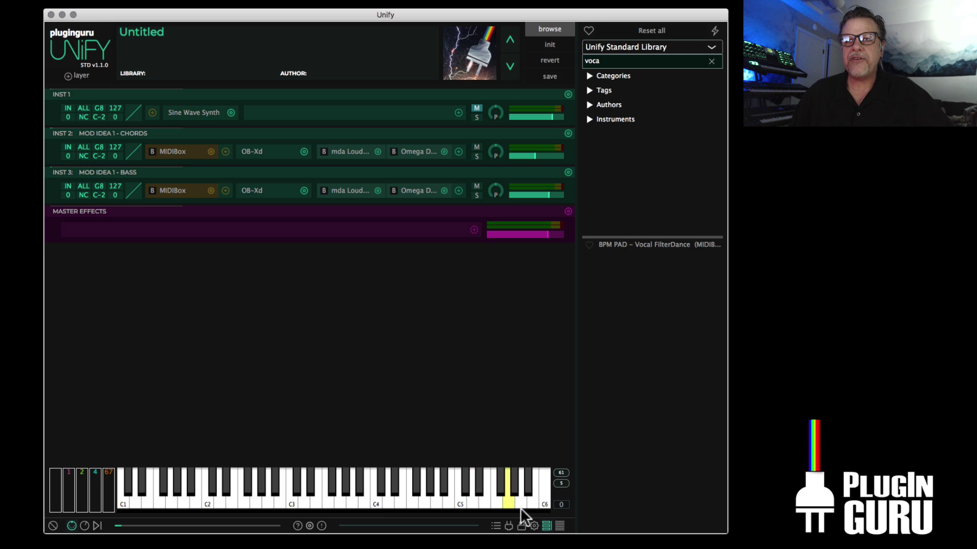
# - Remove mda Loudness and MIDIBox from both the CHORDS and BASS layers
pyautogui.click(534, 526)
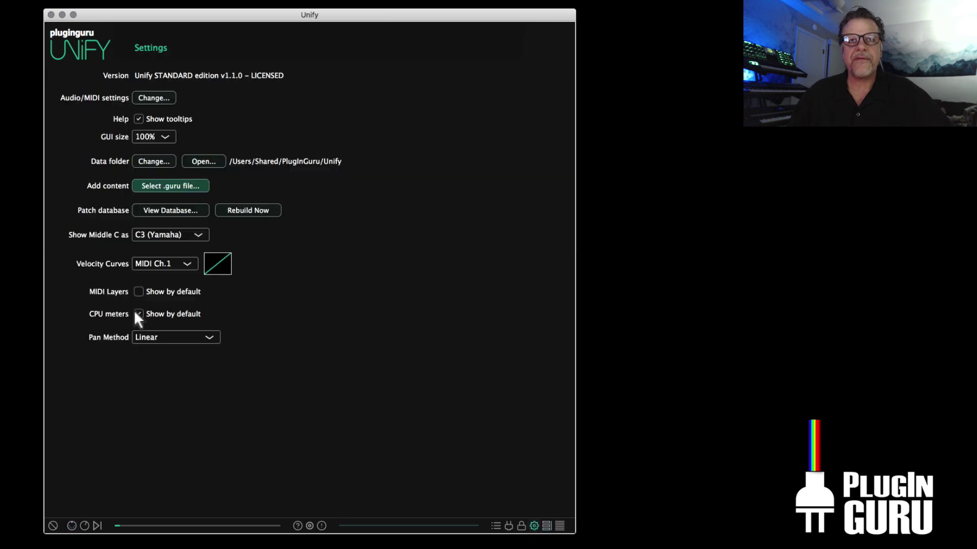
pyautogui.click(533, 526)
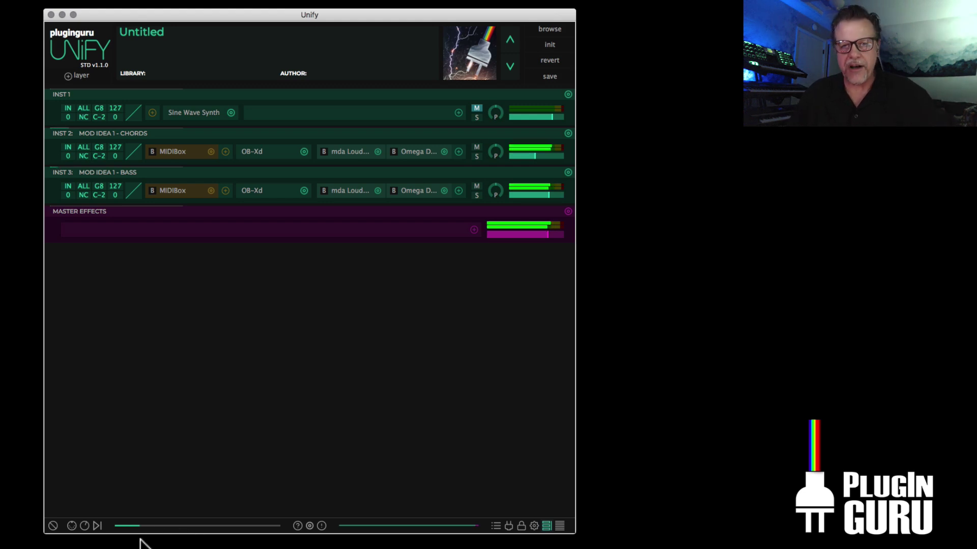
pyautogui.keyDown('alt'); pyautogui.click(378, 151); pyautogui.keyUp('alt')
pyautogui.keyDown('alt'); pyautogui.click(378, 190); pyautogui.keyUp('alt')
pyautogui.keyDown('alt'); pyautogui.click(211, 152); pyautogui.keyUp('alt')
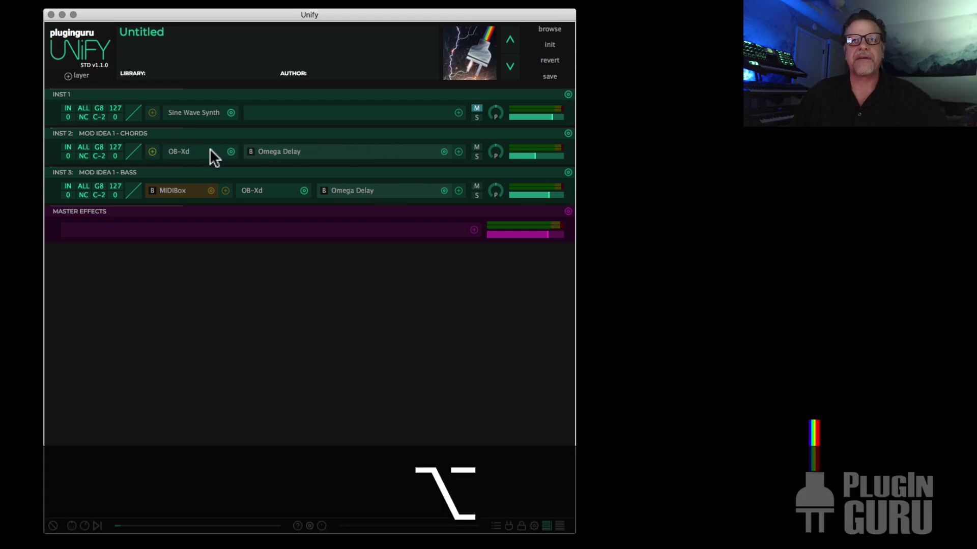
pyautogui.keyDown('alt'); pyautogui.click(211, 190); pyautogui.keyUp('alt')
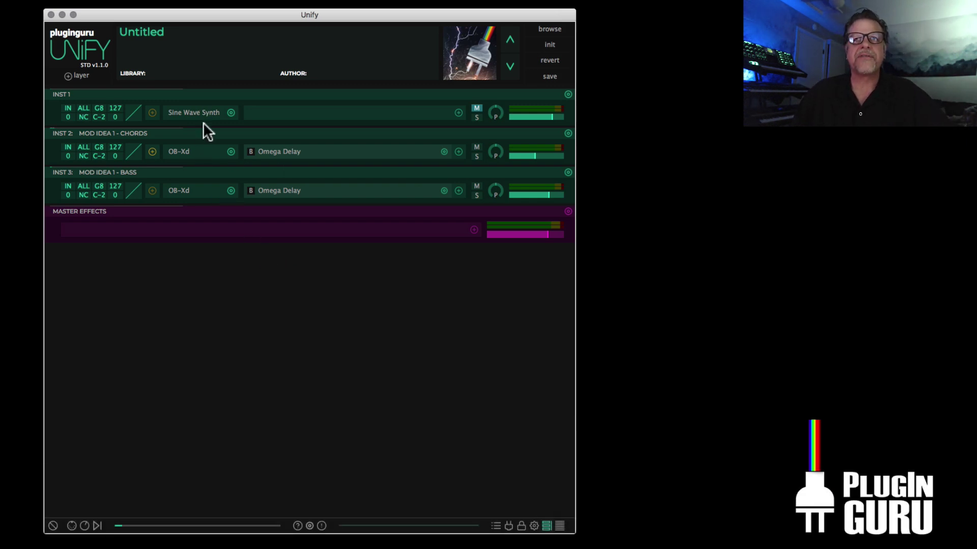
# - Swap INST 1's Sine Wave Synth for Unify Standard's Guru Sampler and close its editor
pyautogui.click(230, 113)
pyautogui.moveTo(288, 120)
pyautogui.moveTo(399, 124)
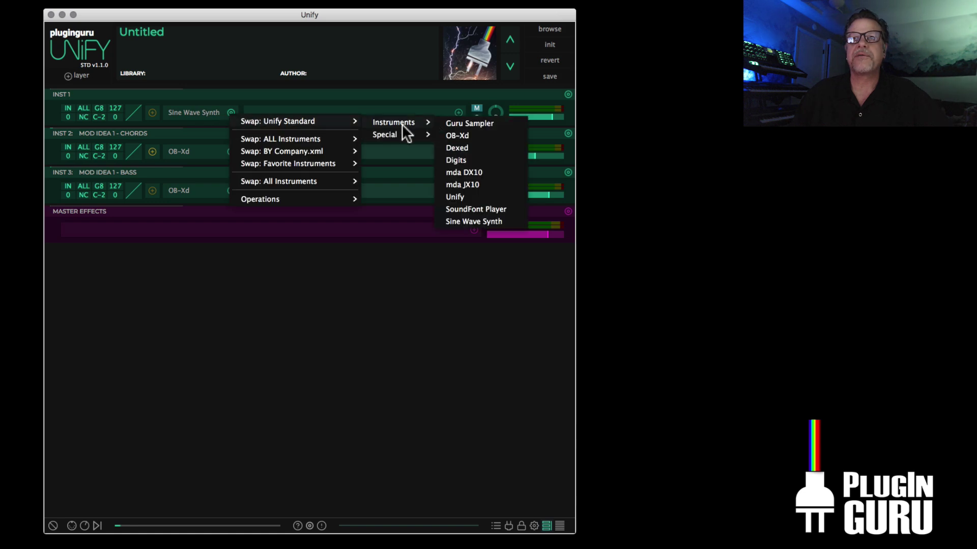
pyautogui.click(462, 125)
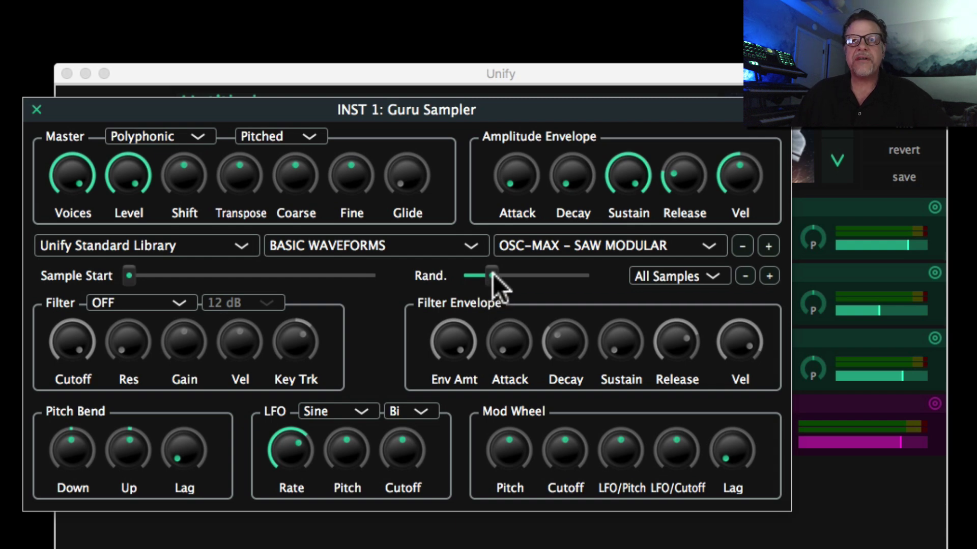
pyautogui.moveTo(327, 119); pyautogui.dragTo(389, 360)
pyautogui.click(964, 152)
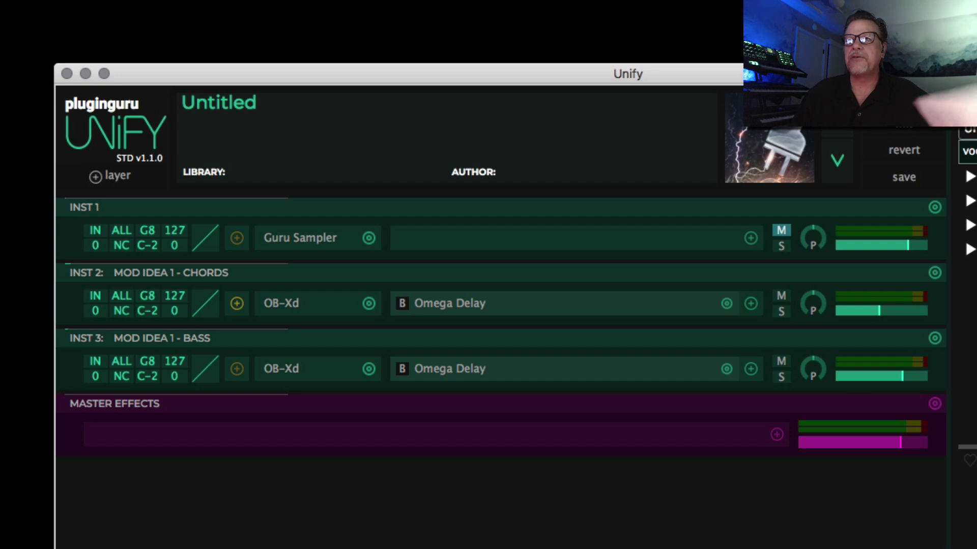
# - Clear the search, load BPM DRUM – Beast Kit (MIDIBox), and show the on-screen keyboard
pyautogui.press('BackSpace')
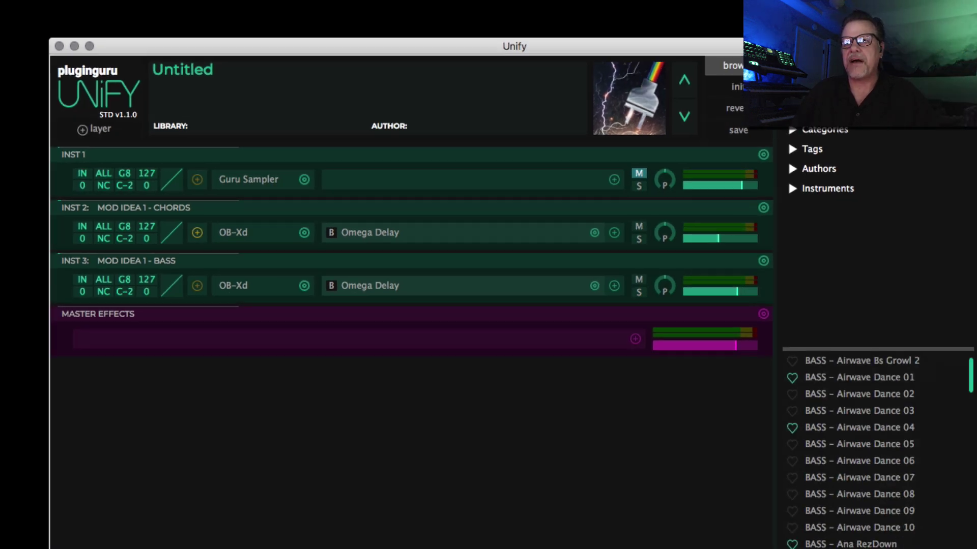
pyautogui.scroll(-15, 636, 385)
pyautogui.scroll(-15, 636, 379)
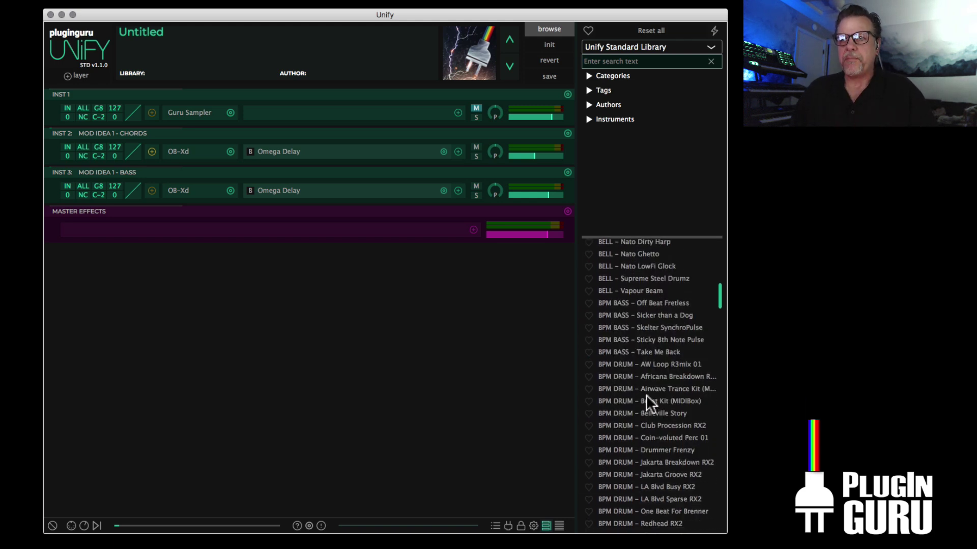
pyautogui.scroll(-3, 634, 404)
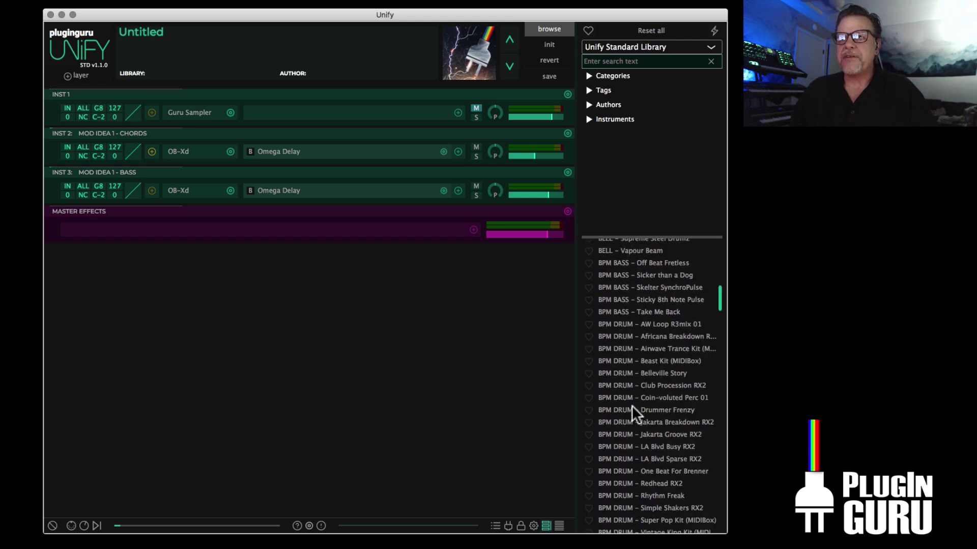
pyautogui.click(628, 360)
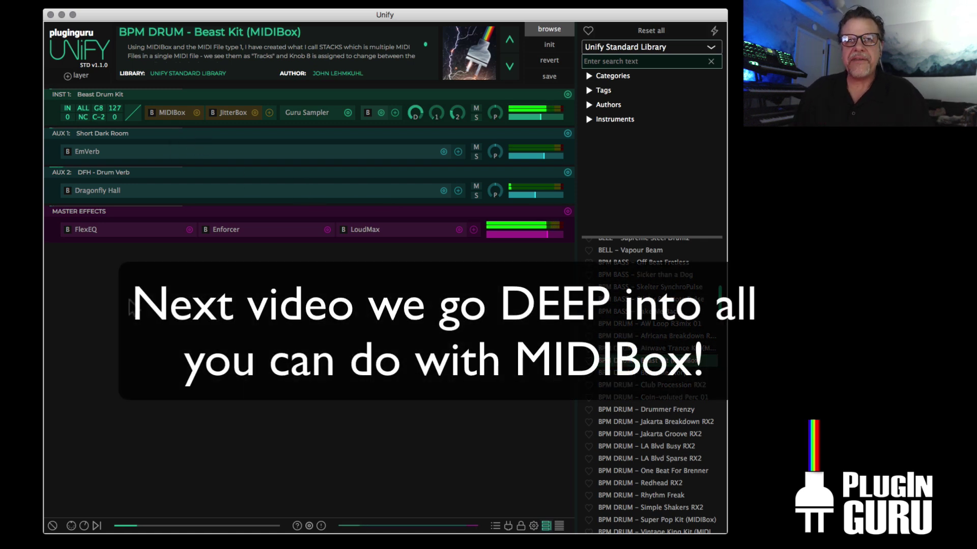
pyautogui.click(71, 526)
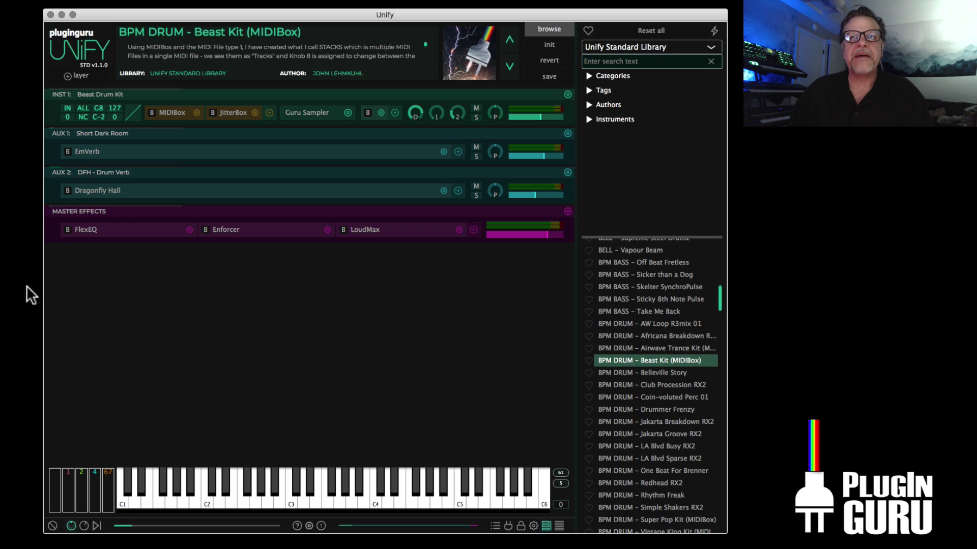
# - Turn off Note->Coarse and Transpose in INST 1's MIDIBox editor, then move the window aside
pyautogui.click(166, 112)
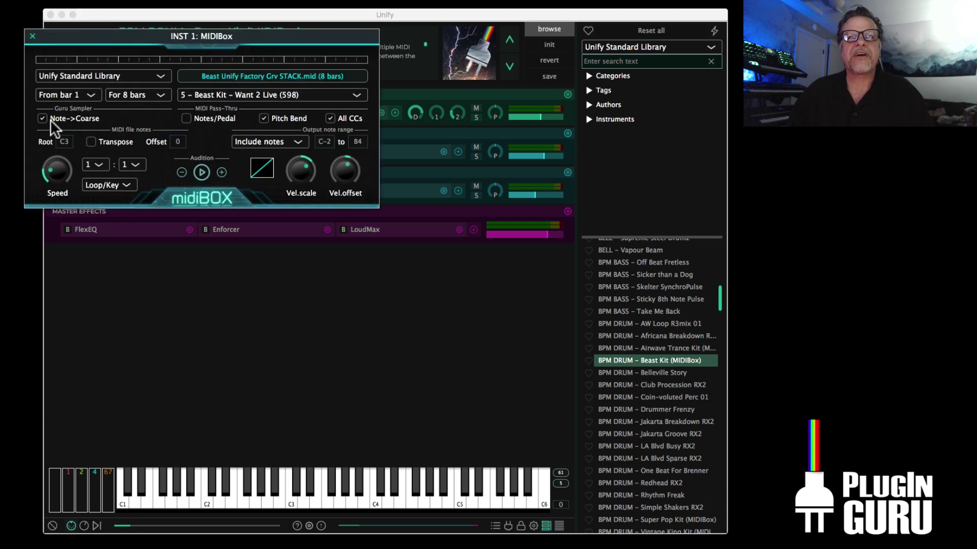
pyautogui.click(42, 118)
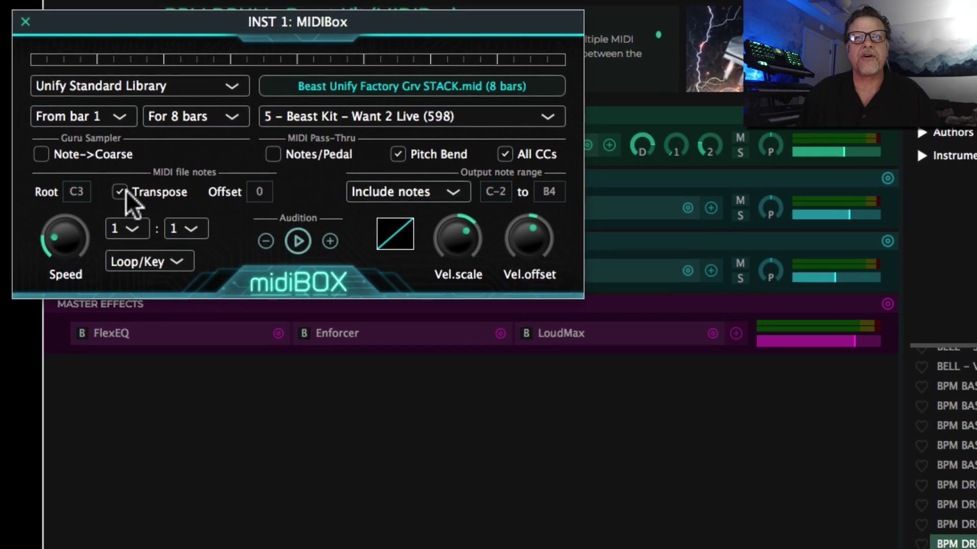
pyautogui.click(117, 188)
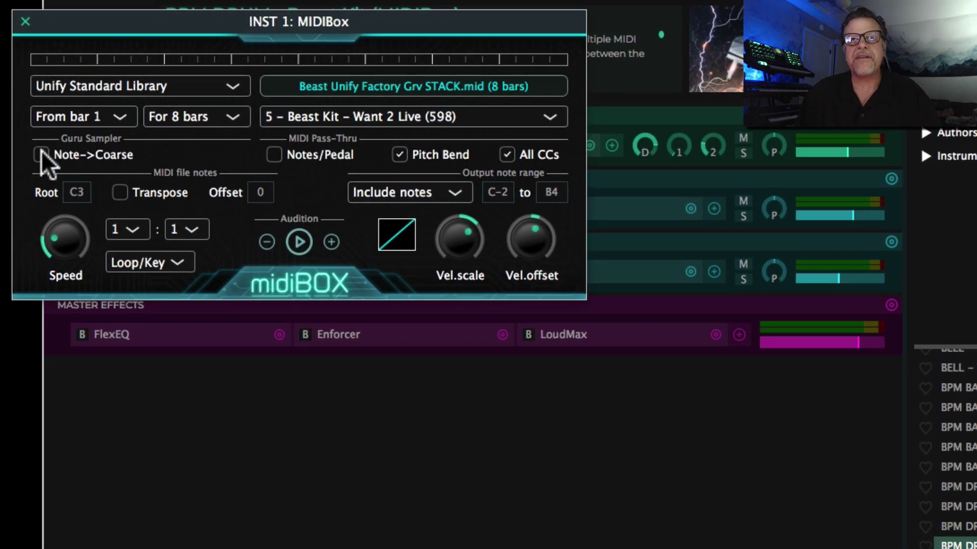
pyautogui.moveTo(127, 29); pyautogui.dragTo(82, 0)
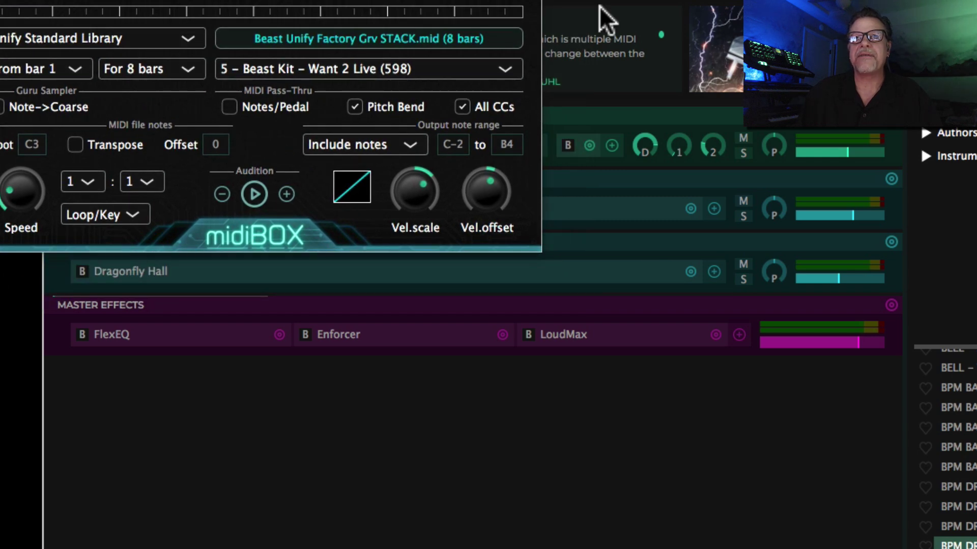
# - Raise the Beast Kit Guru Sampler's coarse tuning to 4 semitones
pyautogui.click(614, 18)
pyautogui.click(450, 144)
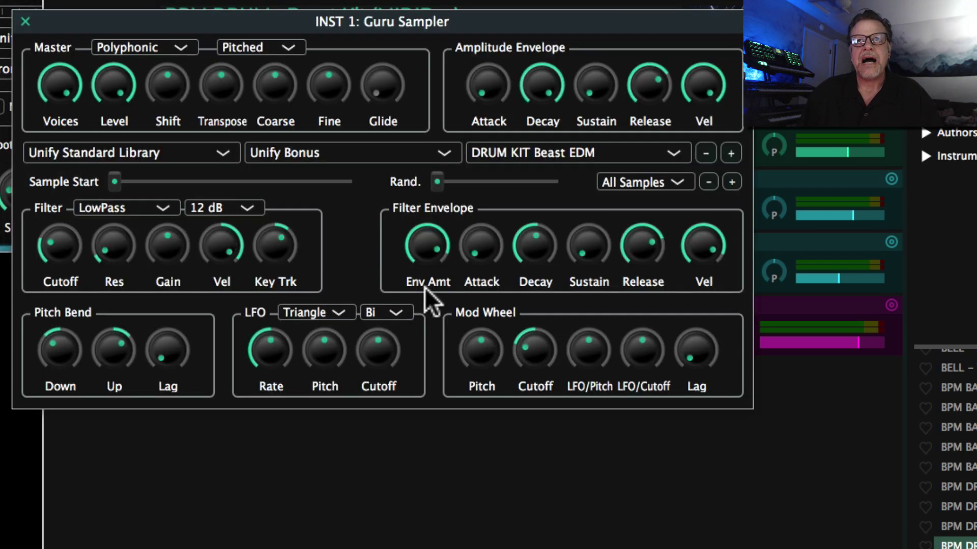
pyautogui.moveTo(275, 93)
pyautogui.moveTo(275, 92)
pyautogui.mouseDown()
pyautogui.moveTo(290, 30)
pyautogui.moveTo(282, 104)
pyautogui.mouseUp()
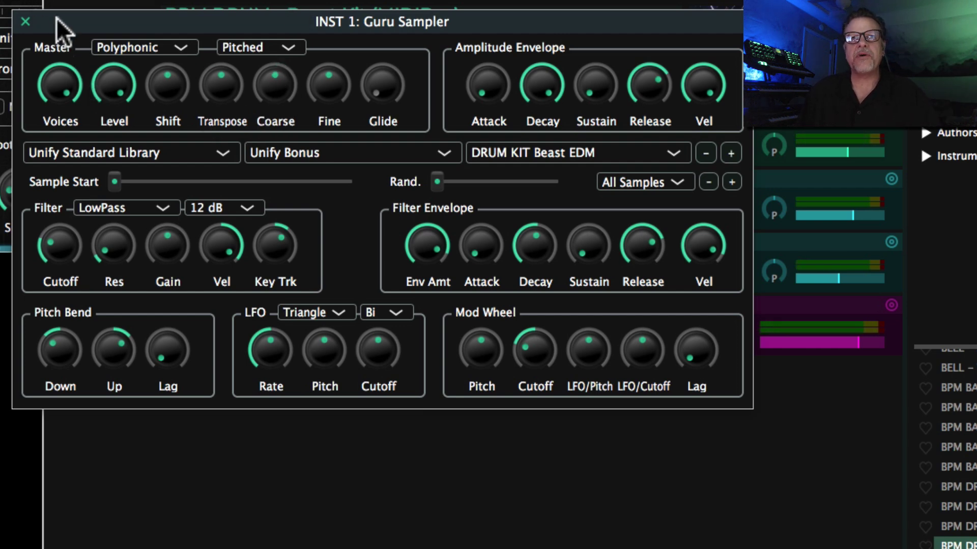
pyautogui.moveTo(57, 21); pyautogui.dragTo(288, 363)
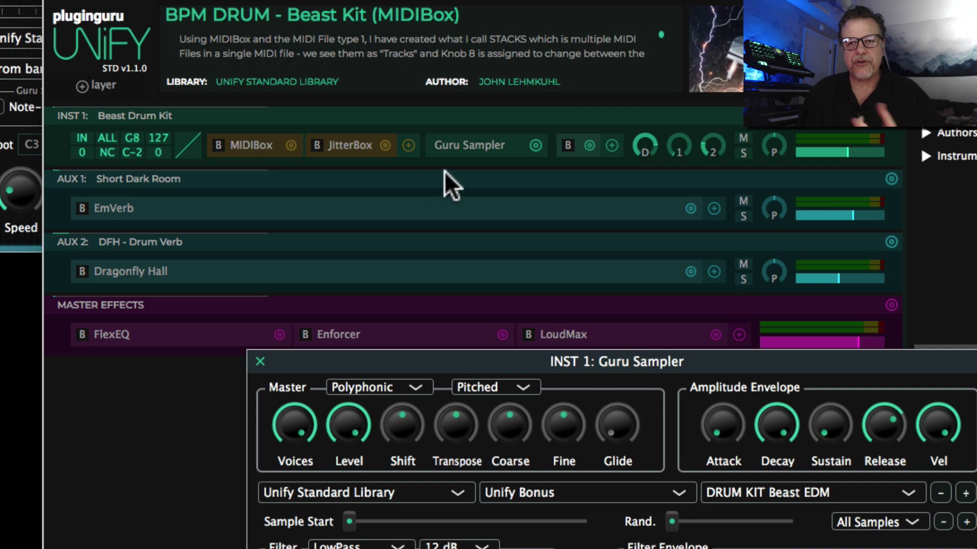
pyautogui.moveTo(465, 366); pyautogui.dragTo(511, 3)
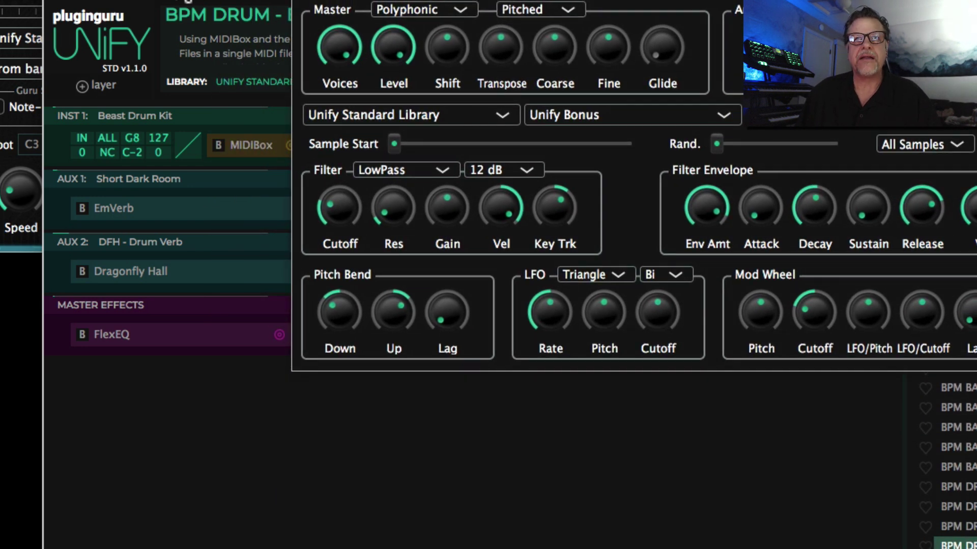
# - Set the MIDIBox root note to C3 and turn Note->Coarse back on
pyautogui.click(251, 145)
pyautogui.moveTo(282, 201); pyautogui.dragTo(415, 291)
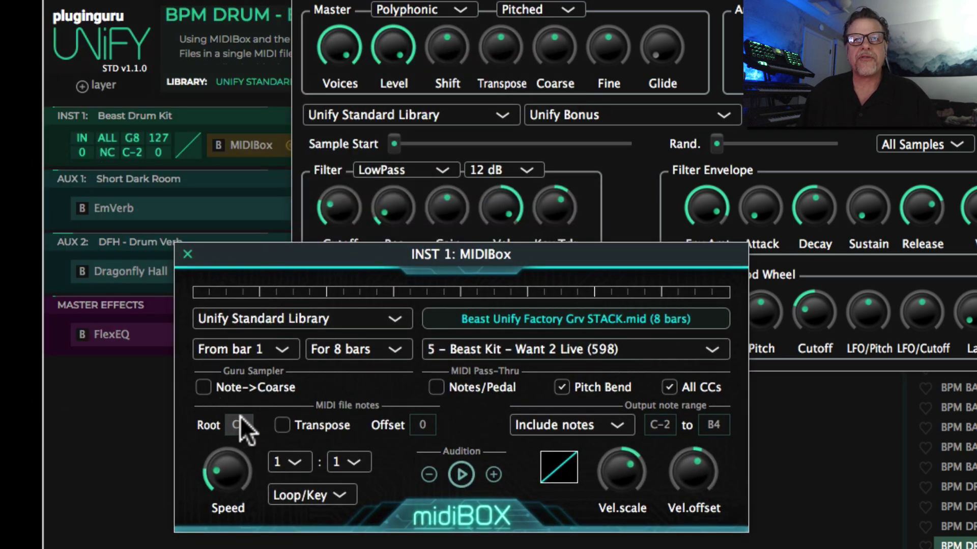
pyautogui.click(240, 425)
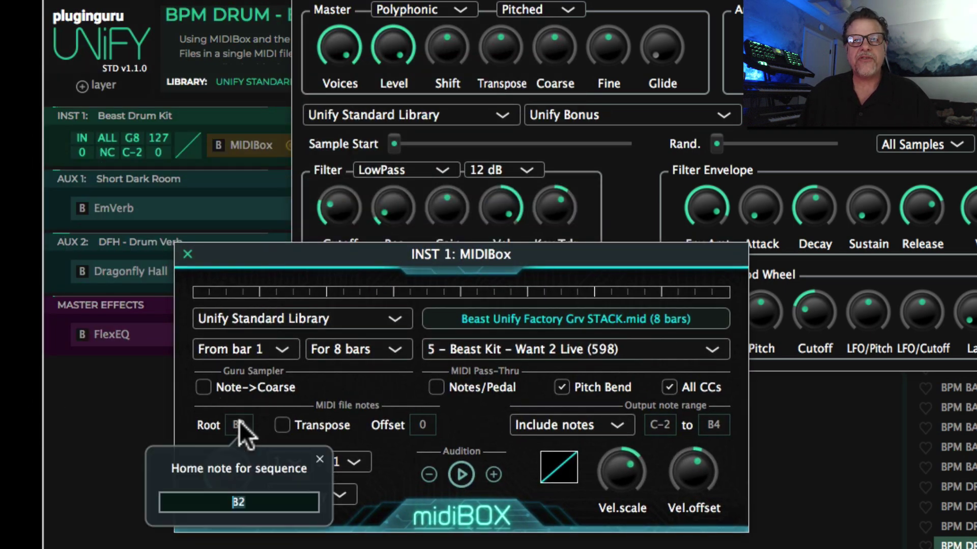
pyautogui.write('C3')
pyautogui.press('Return')
pyautogui.click(321, 458)
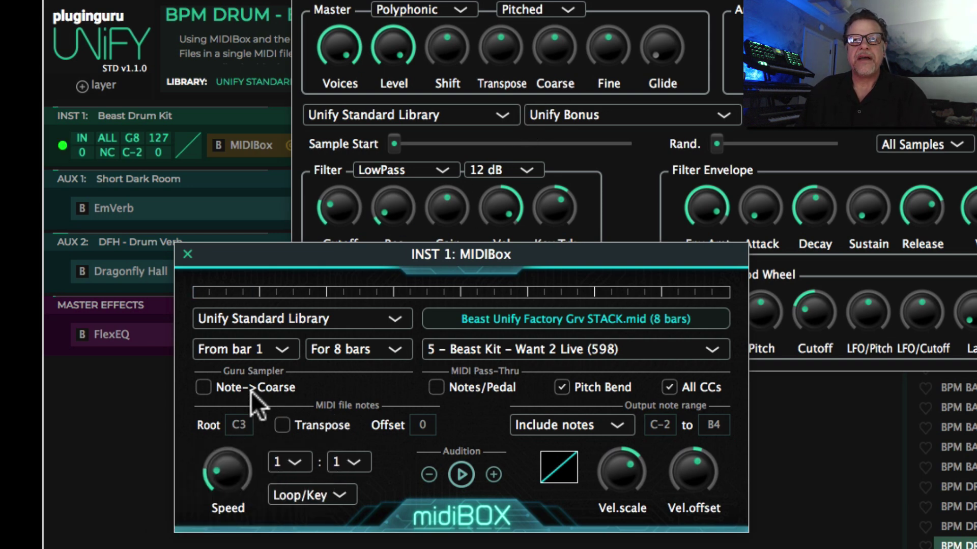
pyautogui.click(204, 387)
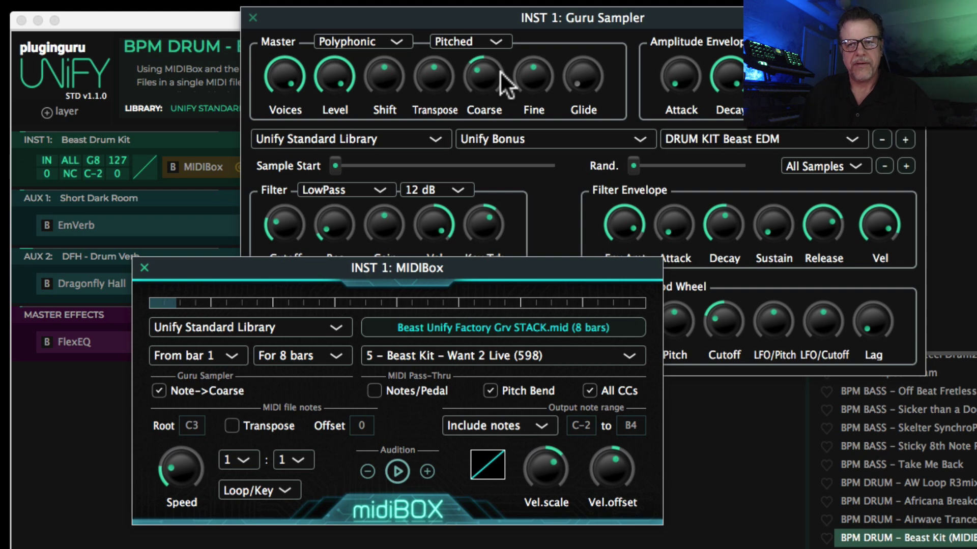
# - Close both editors and add CloudCity's Percussion Grooves WU B8- Ancient Bendir as a new layer
pyautogui.click(144, 268)
pyautogui.click(253, 20)
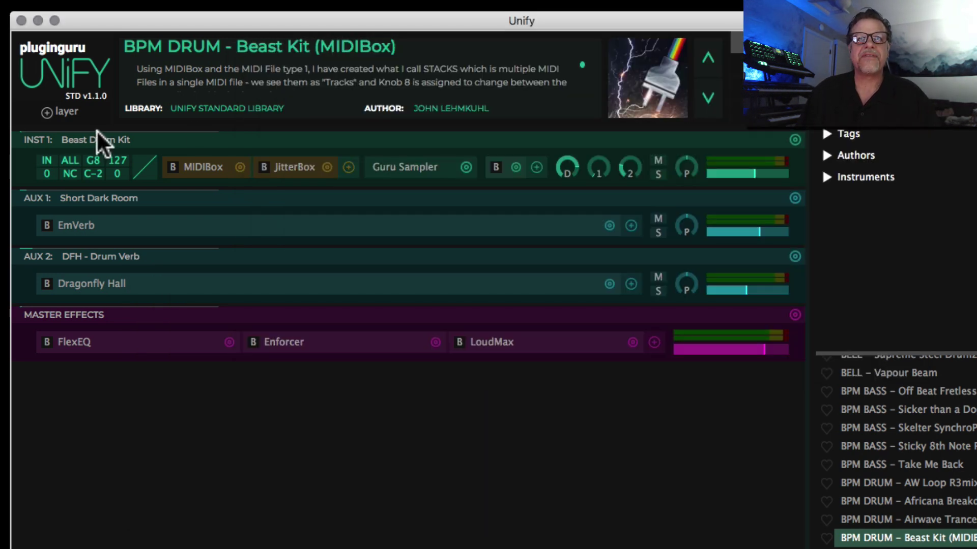
pyautogui.click(72, 116)
pyautogui.moveTo(146, 125)
pyautogui.moveTo(328, 291)
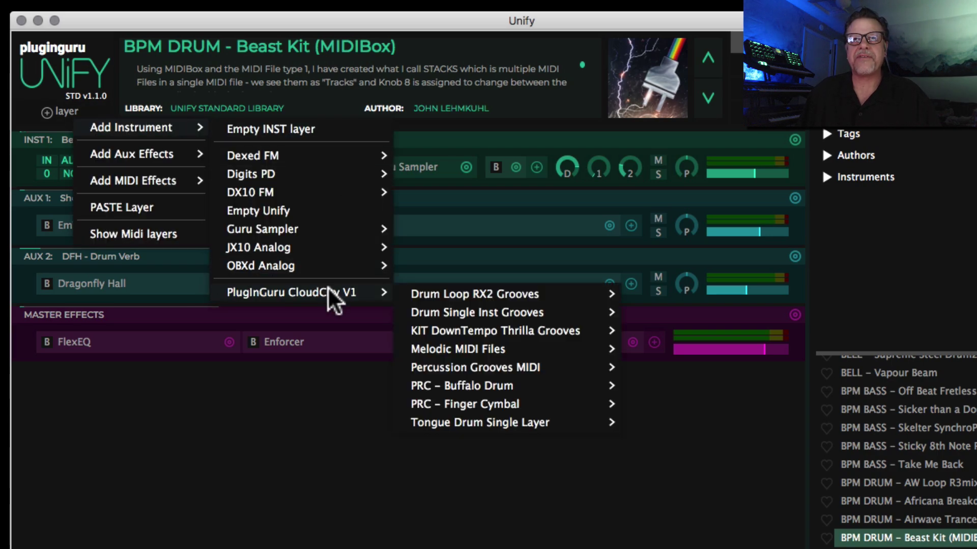
pyautogui.moveTo(460, 368)
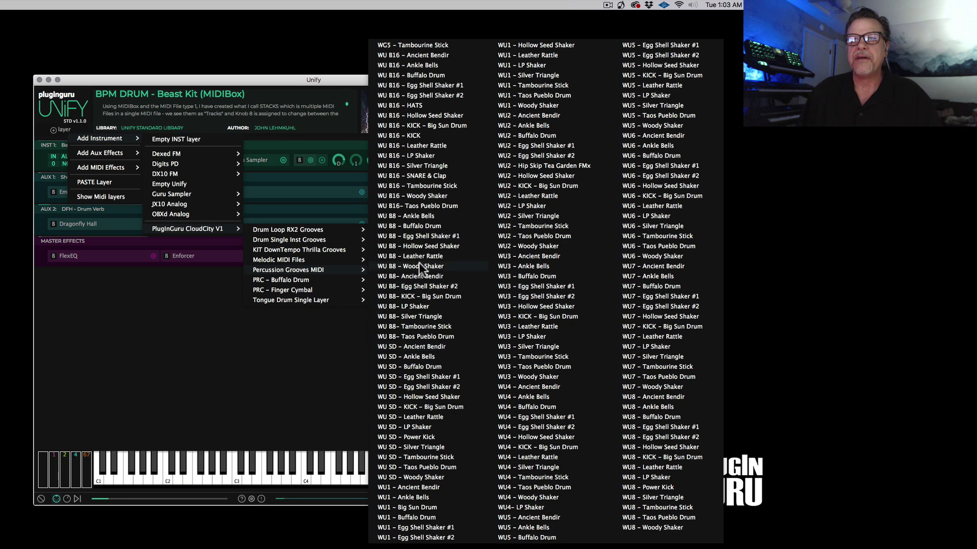
pyautogui.click(418, 277)
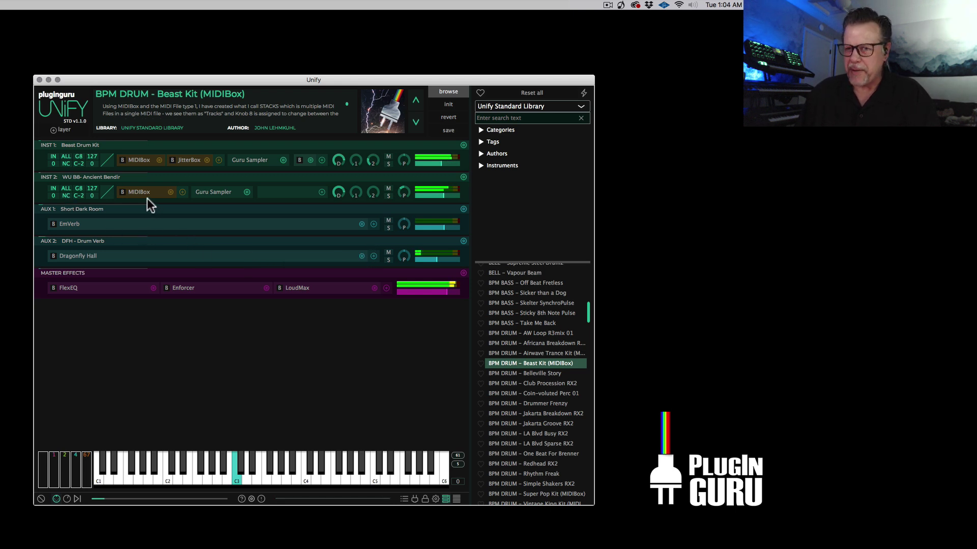
# - Set the bendir layer's MIDIBox root key to A#3
pyautogui.doubleClick(141, 193)
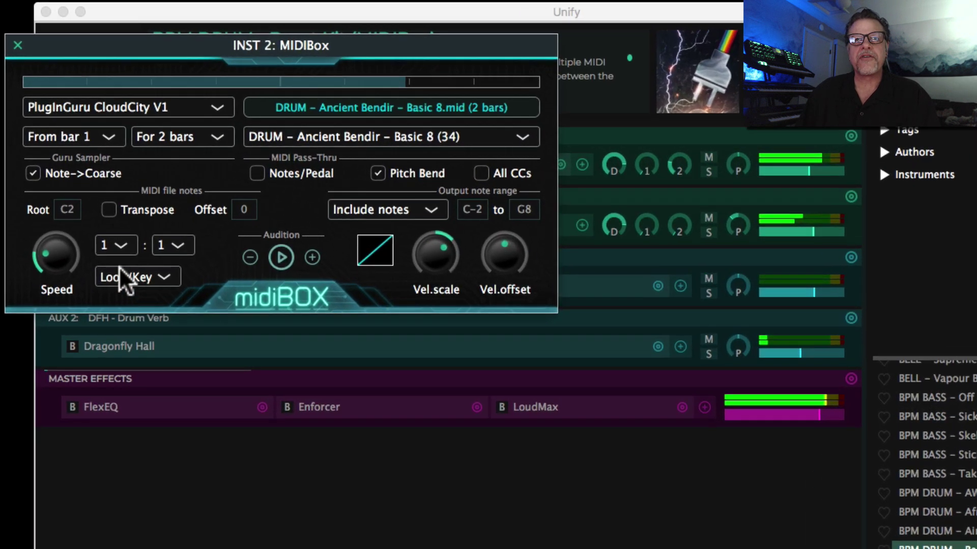
pyautogui.moveTo(69, 207); pyautogui.dragTo(72, 190)
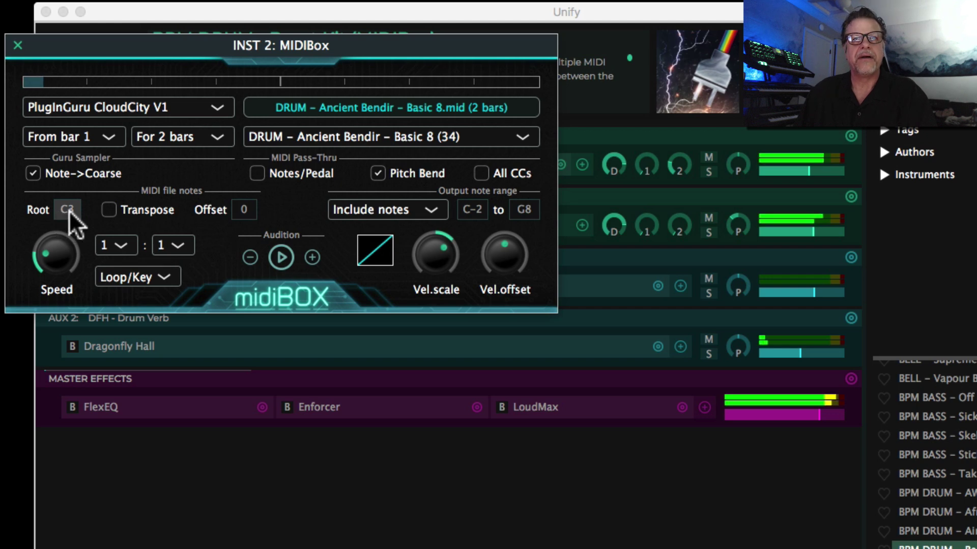
pyautogui.moveTo(69, 209)
pyautogui.mouseDown()
pyautogui.moveTo(81, 189)
pyautogui.moveTo(75, 206)
pyautogui.mouseUp()
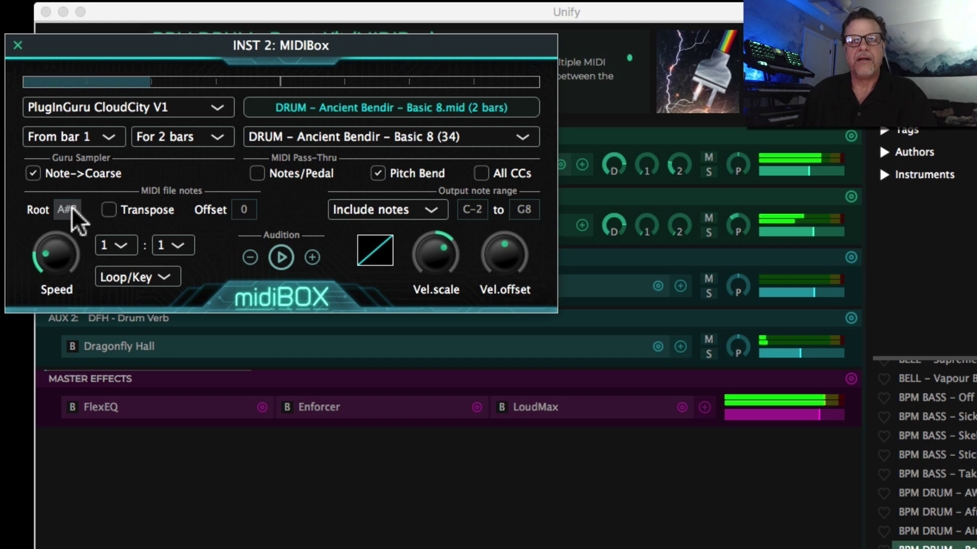
# - Solo INST 2 to hear the bendir alone, then unsolo it to rejoin the drums
pyautogui.click(816, 230)
pyautogui.scroll(3, 818, 230)
pyautogui.click(709, 231)
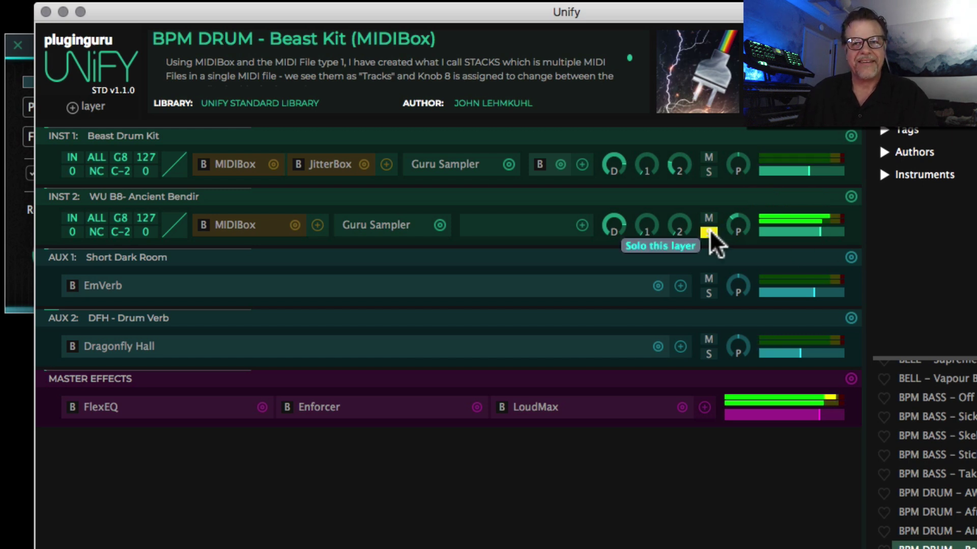
pyautogui.click(709, 232)
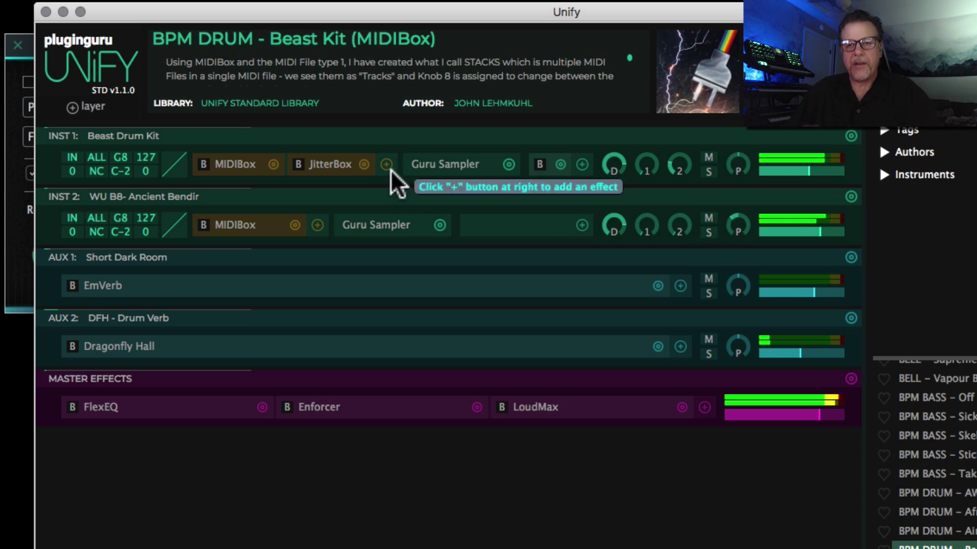
# - Drop the Root key in INST 1's MIDIBox groove for Beast Drum Kit to G#1
pyautogui.click(227, 163)
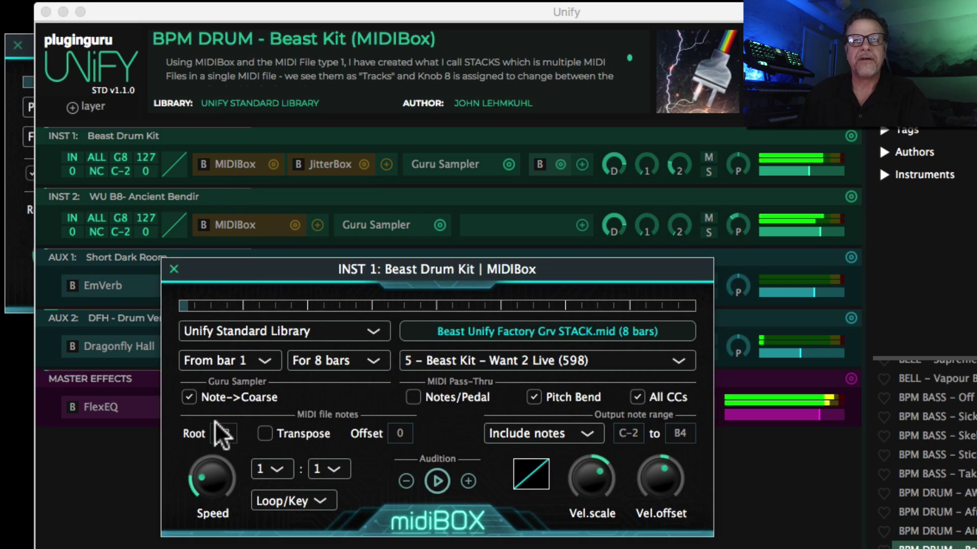
pyautogui.moveTo(227, 449); pyautogui.dragTo(231, 473)
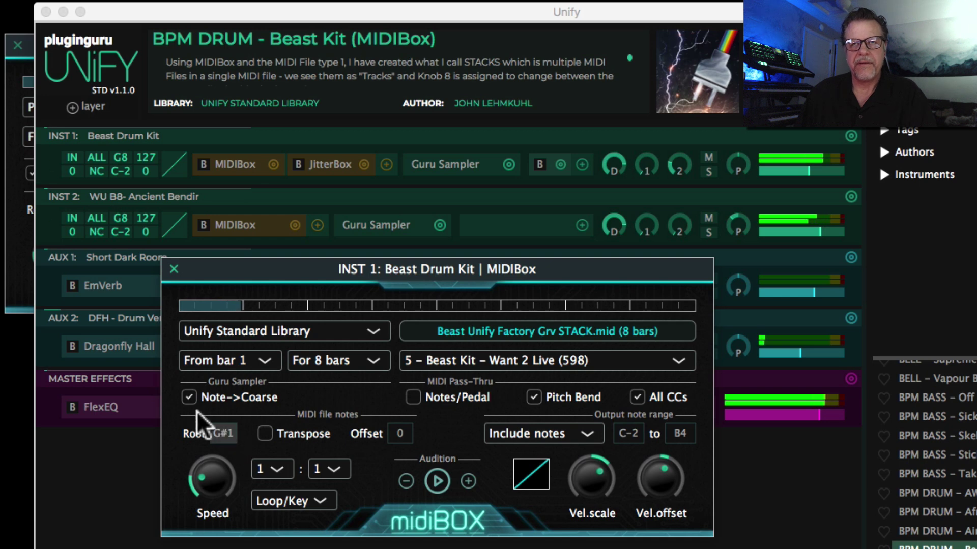
pyautogui.click(155, 241)
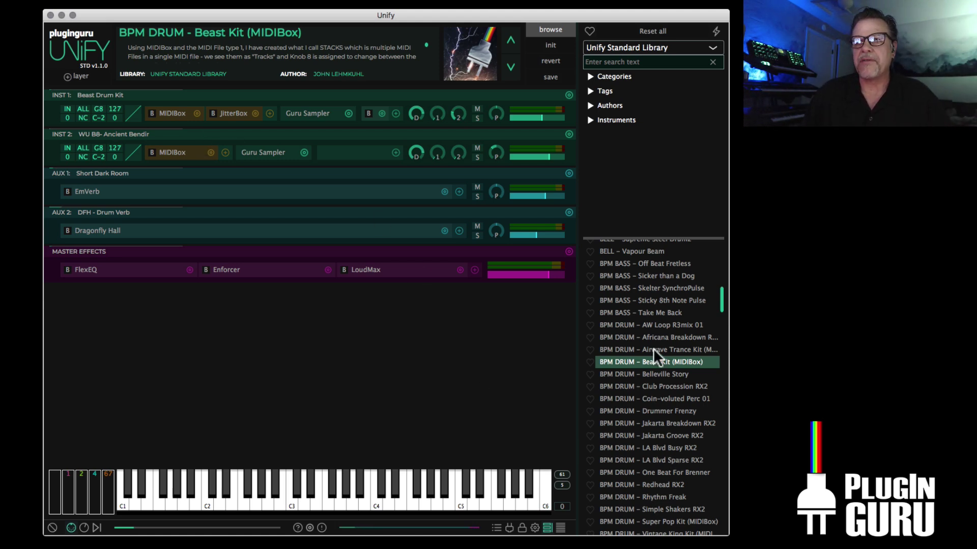
pyautogui.scroll(-3, 647, 346)
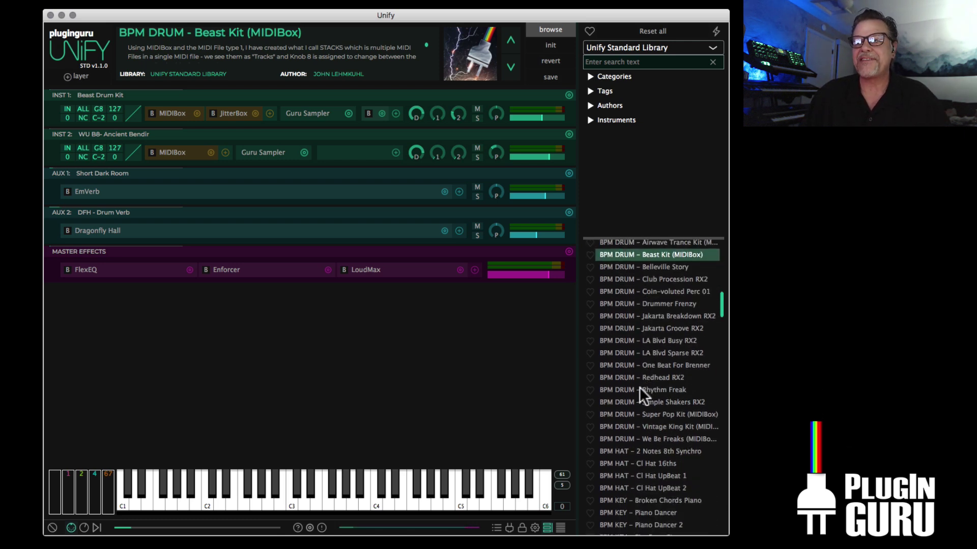